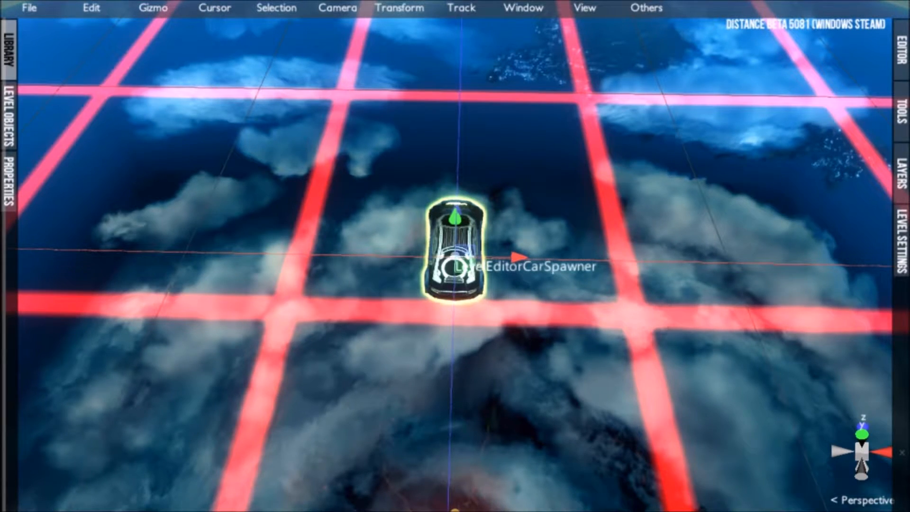
pyautogui.click(9, 50)
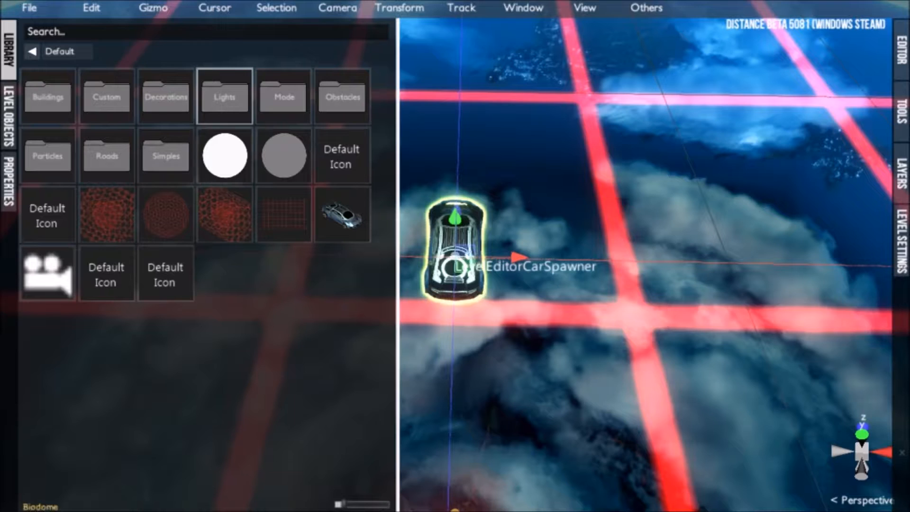
pyautogui.click(166, 156)
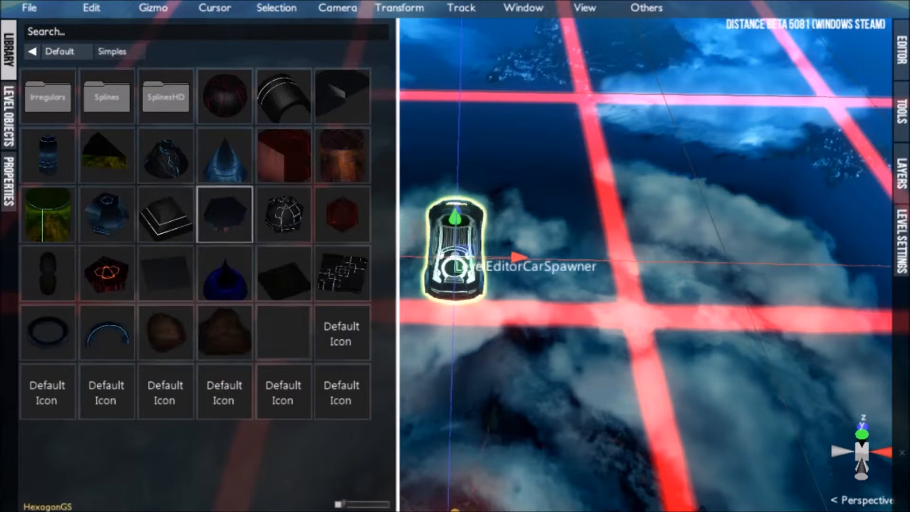
pyautogui.click(165, 273)
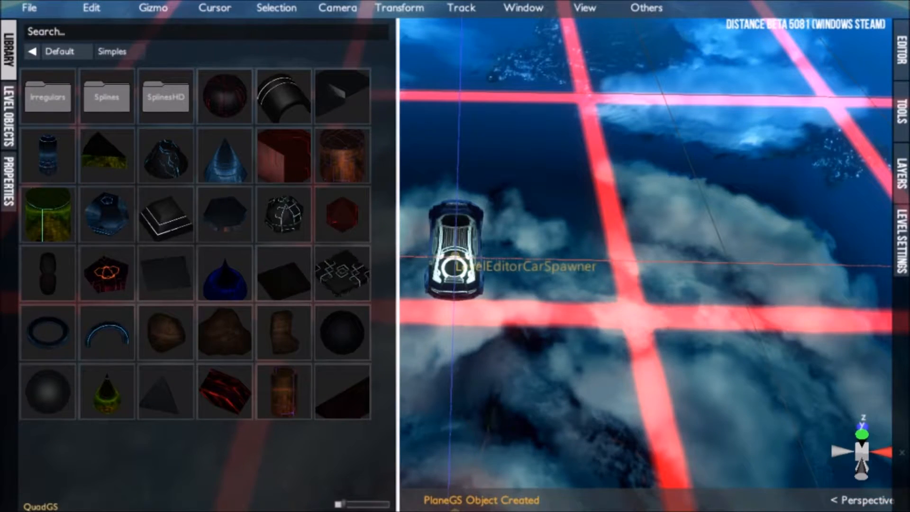
pyautogui.press('p')
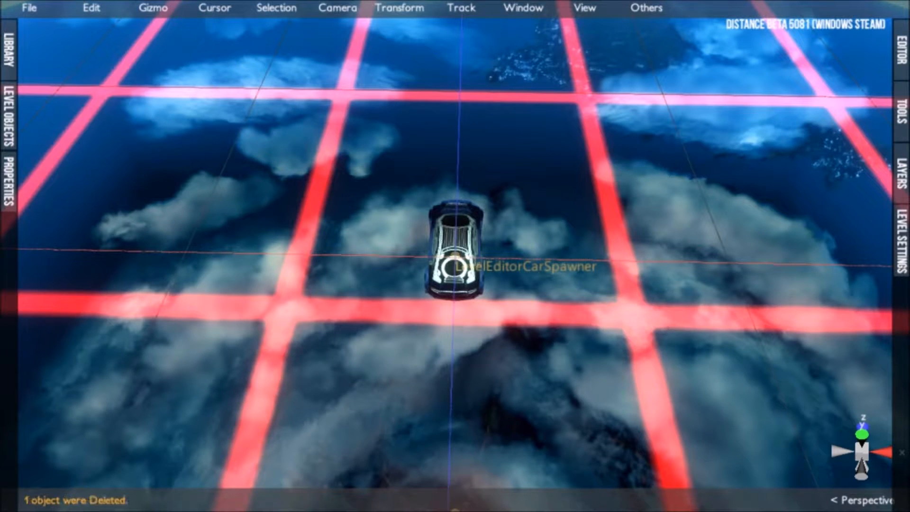
# Snap the cursor to the car spawner's position and create a PlaneGS object there.
pyautogui.click(455, 251)
pyautogui.click(215, 7)
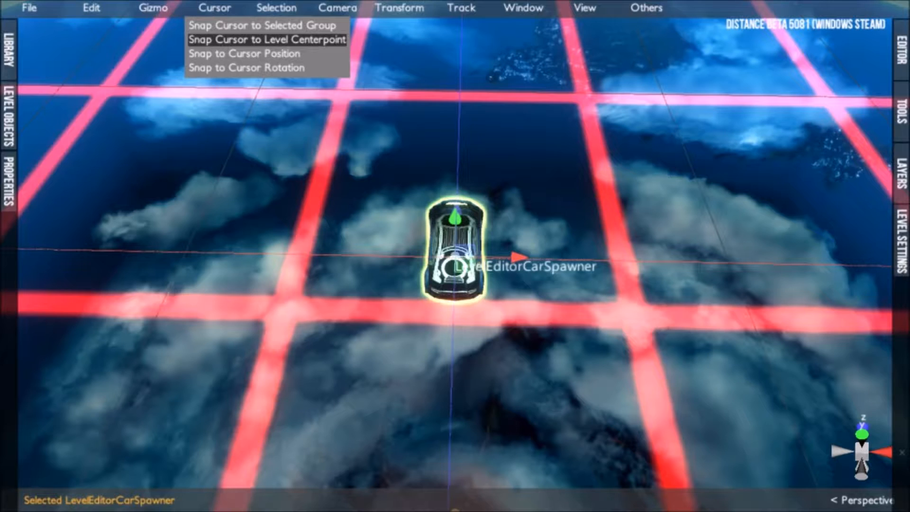
pyautogui.click(262, 26)
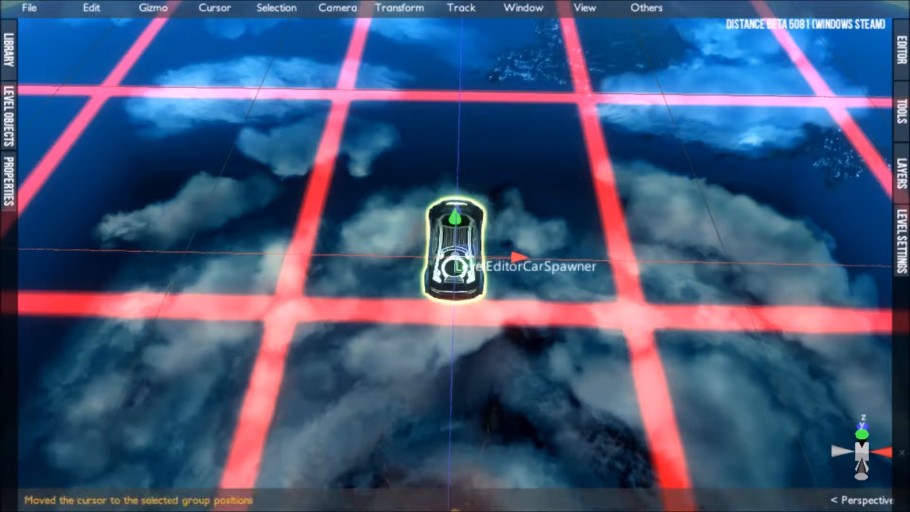
pyautogui.click(9, 50)
pyautogui.click(167, 274)
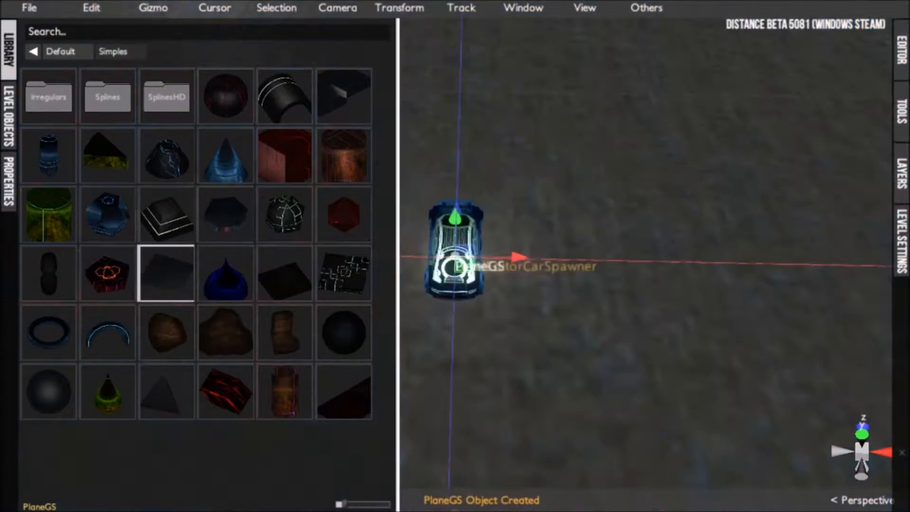
# Create a CubeMapRenderer at the cursor from the Default library folder and raise it slightly above the plane.
pyautogui.click(48, 97)
pyautogui.click(32, 51)
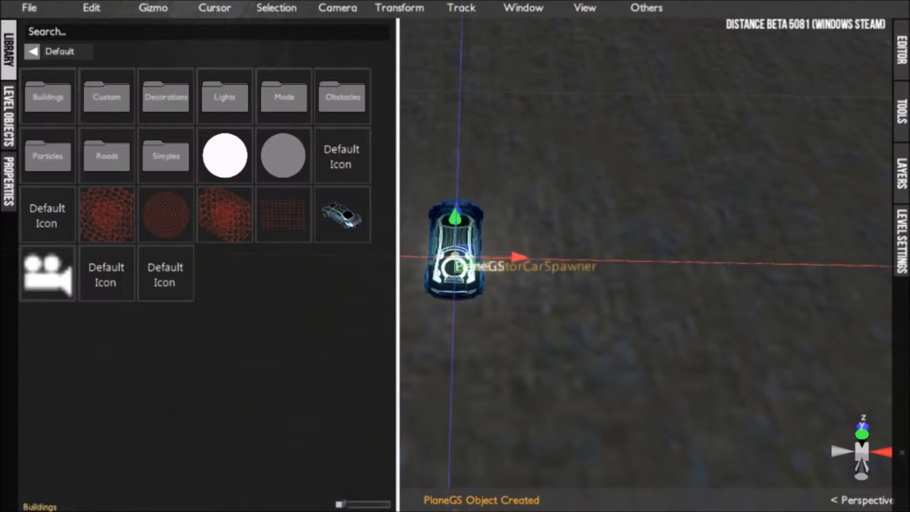
pyautogui.click(283, 155)
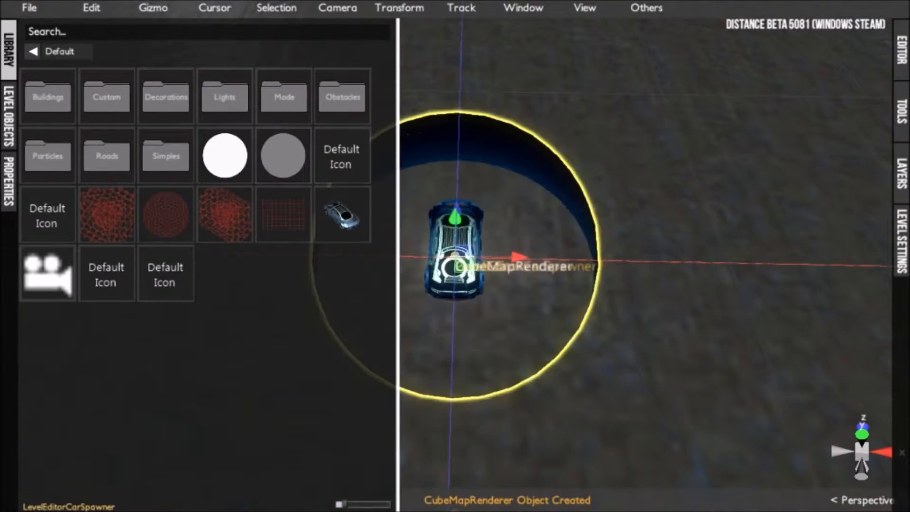
pyautogui.moveTo(455, 202); pyautogui.dragTo(393, 114)
pyautogui.scroll(3, 455, 256)
pyautogui.keyDown('alt'); pyautogui.moveTo(503, 256); pyautogui.dragTo(426, 246); pyautogui.keyUp('alt')
pyautogui.keyDown('alt'); pyautogui.moveTo(569, 255); pyautogui.dragTo(473, 356); pyautogui.keyUp('alt')
pyautogui.scroll(-5, 503, 256)
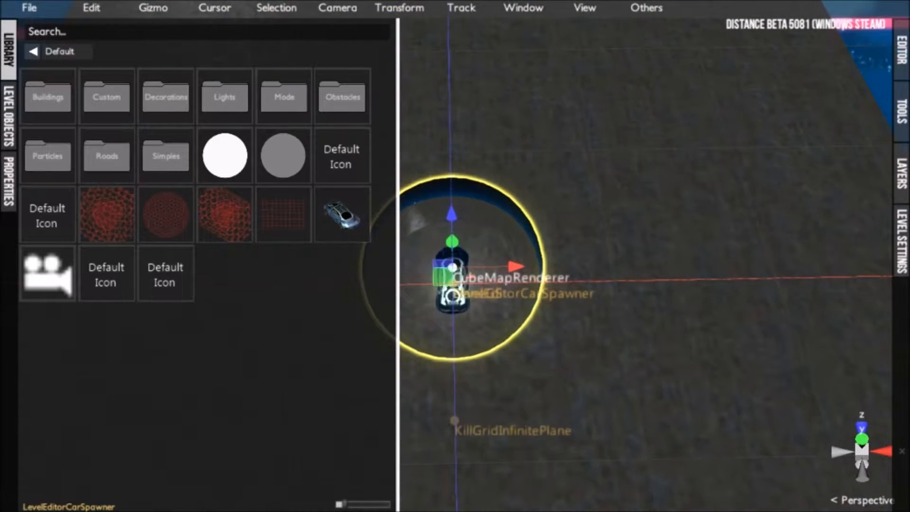
# Place the cursor at about (-6.5, 0.0, 5.8), outside the cube map sphere, and create a Rock1GS from the Simples folder there.
pyautogui.doubleClick(166, 155)
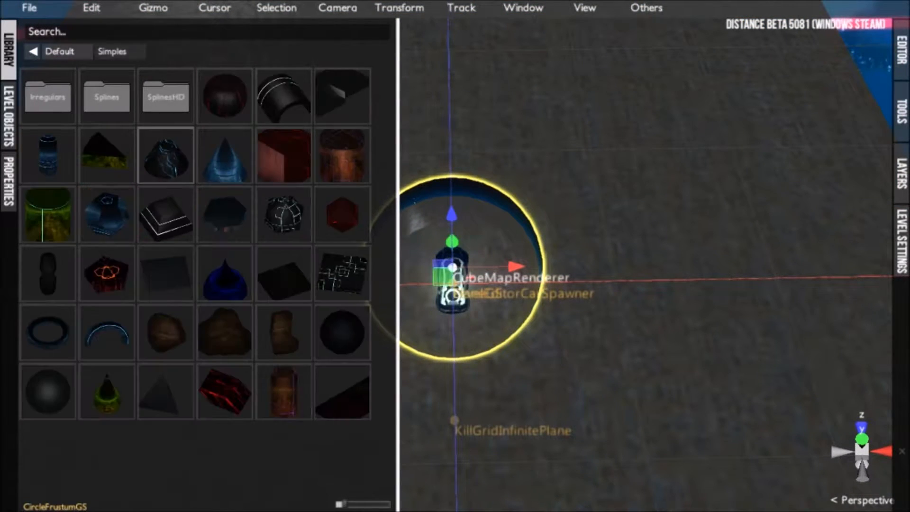
pyautogui.moveTo(398, 265); pyautogui.dragTo(237, 265)
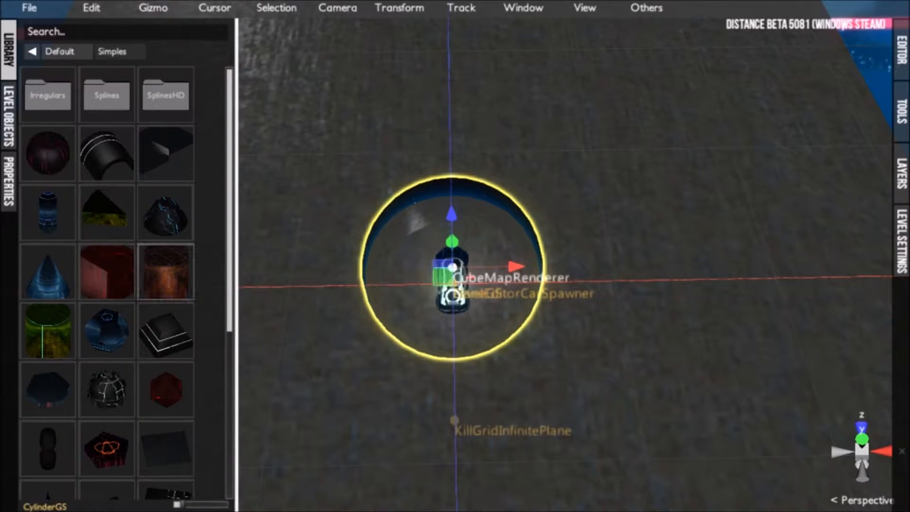
pyautogui.rightClick(352, 195)
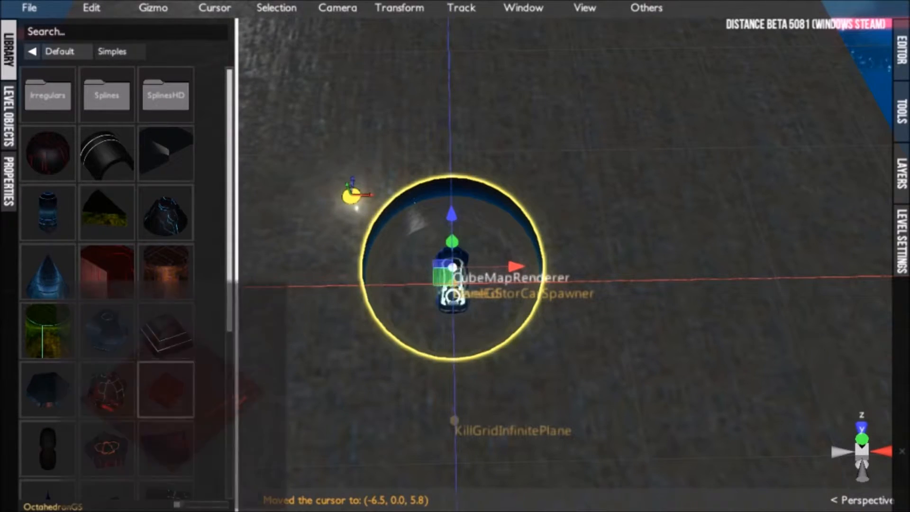
pyautogui.scroll(-1, 166, 391)
pyautogui.scroll(-3, 165, 379)
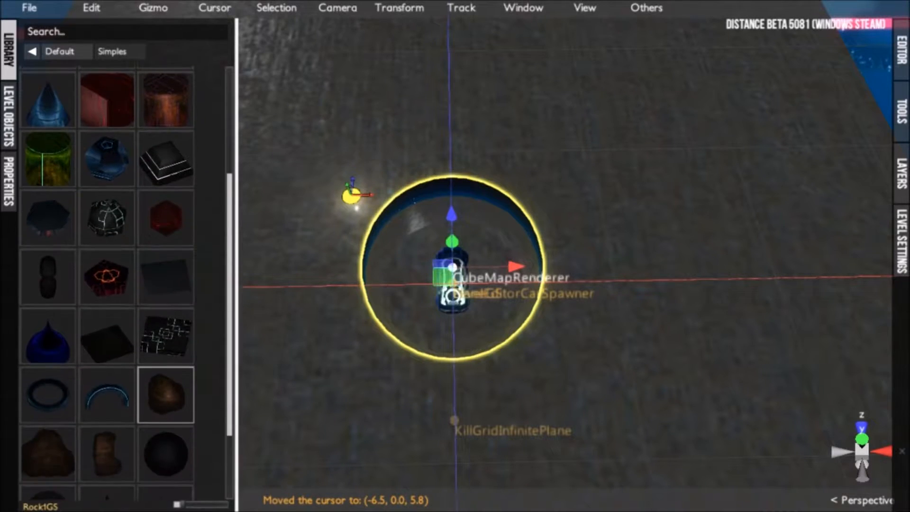
pyautogui.click(165, 354)
# Scale the rock down uniformly until it is a boulder somewhat smaller than the cube map sphere.
pyautogui.press('r')
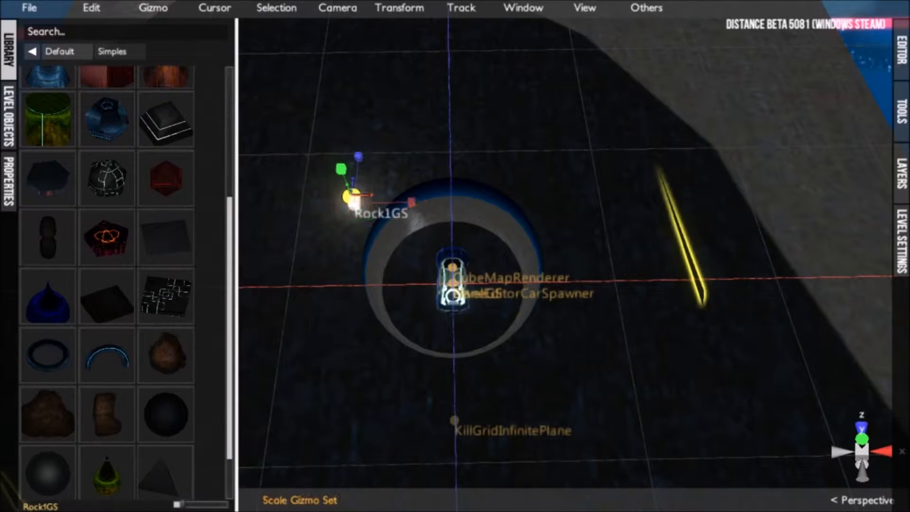
pyautogui.moveTo(354, 203); pyautogui.dragTo(321, 203)
pyautogui.moveTo(321, 203); pyautogui.dragTo(365, 187, button='right')
pyautogui.moveTo(365, 187); pyautogui.dragTo(458, 190, button='middle')
pyautogui.moveTo(458, 190); pyautogui.dragTo(469, 133, button='right')
# Move the rock clear of the cube map sphere and raise it about 0.767 along its local Y axis.
pyautogui.press('w')
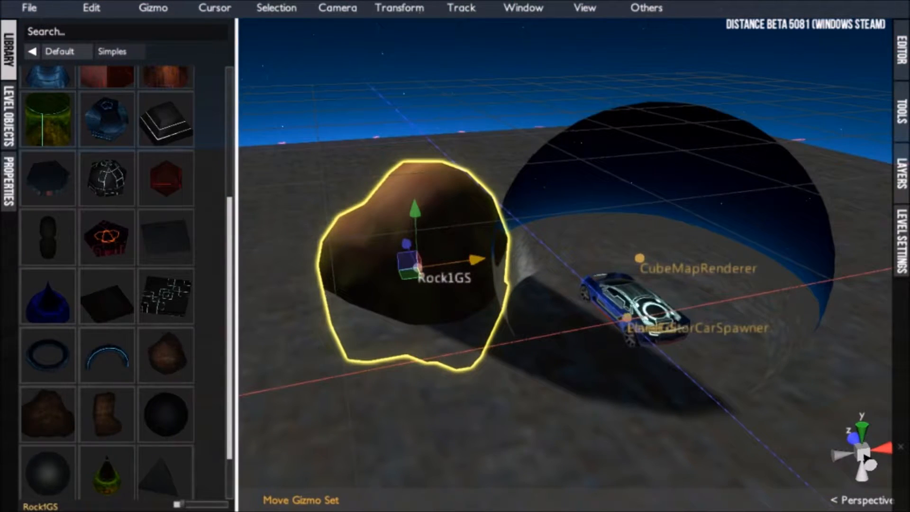
pyautogui.moveTo(476, 259); pyautogui.dragTo(459, 262)
pyautogui.moveTo(390, 246); pyautogui.dragTo(381, 226)
pyautogui.moveTo(382, 244); pyautogui.dragTo(414, 213, button='right')
pyautogui.moveTo(364, 209); pyautogui.dragTo(363, 192)
pyautogui.moveTo(363, 192); pyautogui.dragTo(327, 277, button='right')
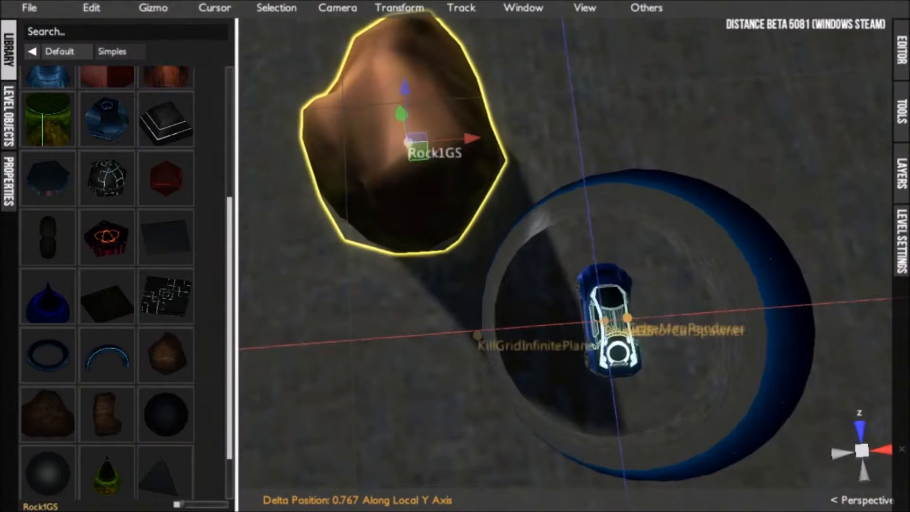
# Create a FrustumGS on the plane at the opposite side of the car from the rock and scale it down uniformly.
pyautogui.scroll(-3, 454, 256)
pyautogui.moveTo(455, 256); pyautogui.dragTo(419, 267, button='middle')
pyautogui.moveTo(581, 185); pyautogui.dragTo(563, 199, button='right')
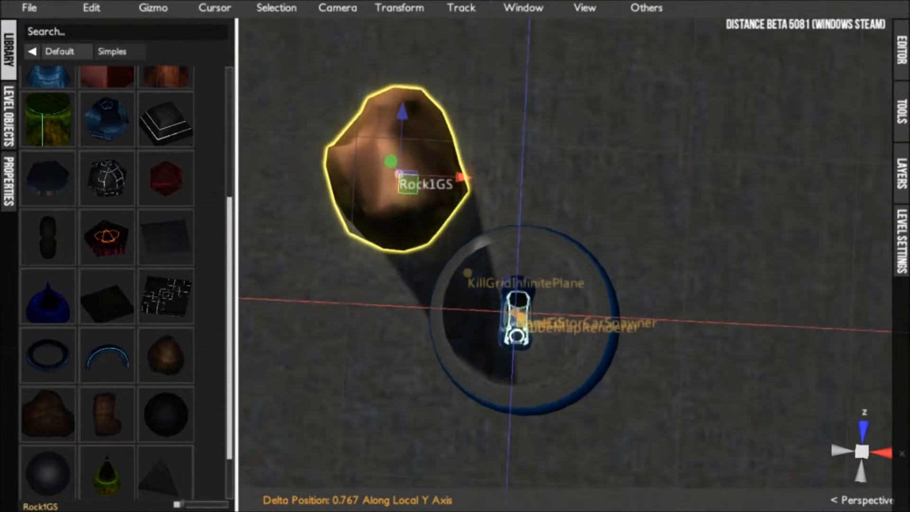
pyautogui.rightClick(563, 198)
pyautogui.click(166, 119)
pyautogui.press('r')
pyautogui.moveTo(455, 256); pyautogui.dragTo(460, 239, button='right')
pyautogui.moveTo(560, 204); pyautogui.dragTo(529, 215)
# Reposition the frustum just outside the cube map sphere and adjust its height on the plane.
pyautogui.press('w')
pyautogui.moveTo(620, 209); pyautogui.dragTo(628, 210)
pyautogui.moveTo(566, 148); pyautogui.dragTo(565, 127)
pyautogui.moveTo(565, 127); pyautogui.dragTo(516, 76, button='right')
pyautogui.scroll(3, 555, 47)
pyautogui.moveTo(468, 224); pyautogui.dragTo(469, 176)
# Duplicate the frustum three times, offsetting copies about 4.601 along local X and -5.866 along local Z, and place the last beside them.
pyautogui.moveTo(524, 254); pyautogui.dragTo(661, 299)
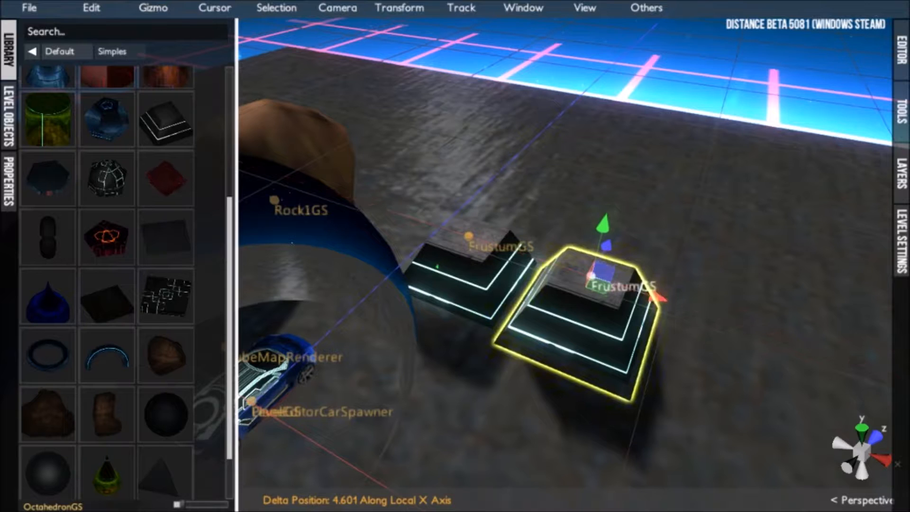
pyautogui.moveTo(606, 245); pyautogui.dragTo(540, 377)
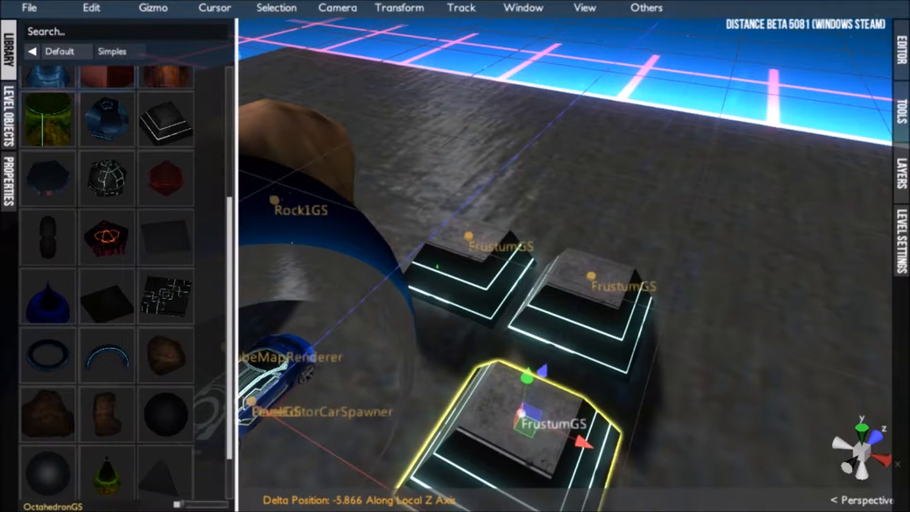
pyautogui.press('f')
pyautogui.hotkey('ctrl', 'd')
pyautogui.click(561, 268)
pyautogui.moveTo(626, 288); pyautogui.dragTo(785, 341)
pyautogui.moveTo(718, 283); pyautogui.dragTo(726, 204)
# Place the cursor at about (-5.7, 0.0, -3.9) and create an EmpireBuildingBlock001 from the Buildings folder there.
pyautogui.moveTo(726, 204); pyautogui.dragTo(767, 332, button='right')
pyautogui.scroll(-3, 759, 237)
pyautogui.scroll(-1, 569, 265)
pyautogui.moveTo(568, 265); pyautogui.dragTo(581, 163, button='middle')
pyautogui.rightClick(439, 292)
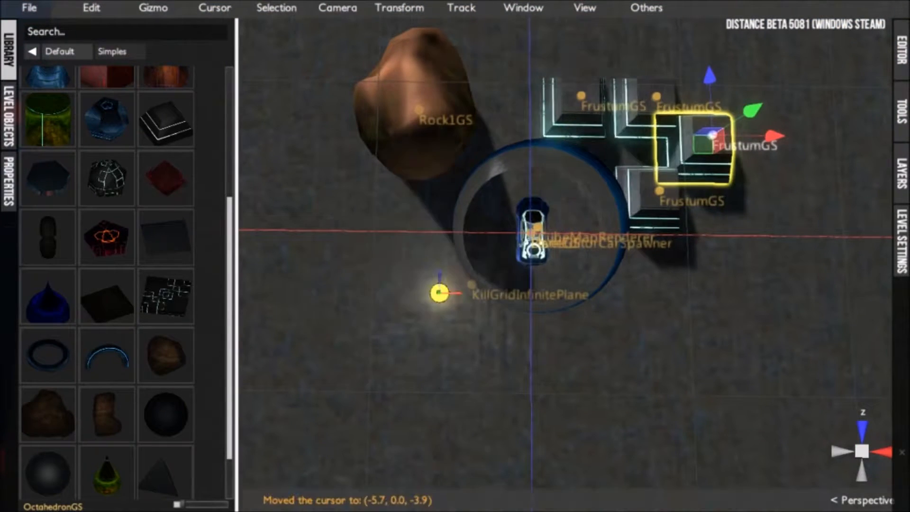
pyautogui.click(32, 51)
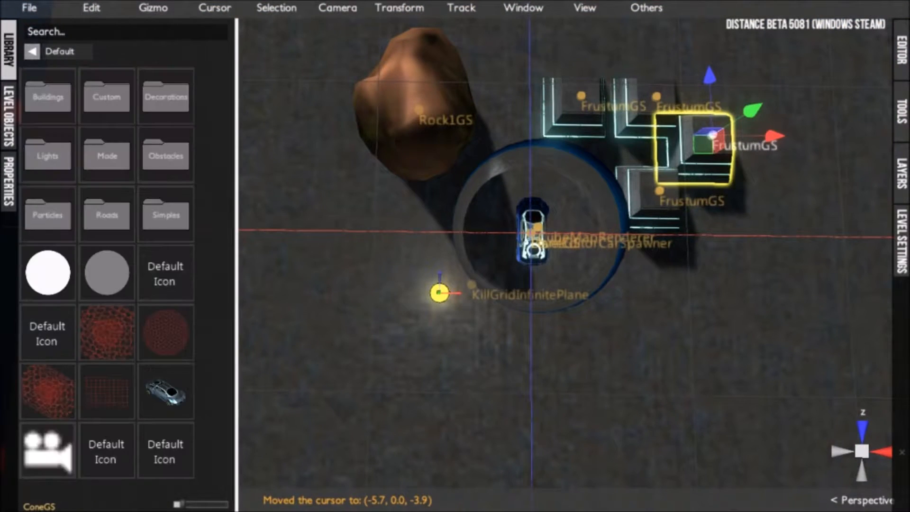
pyautogui.click(49, 96)
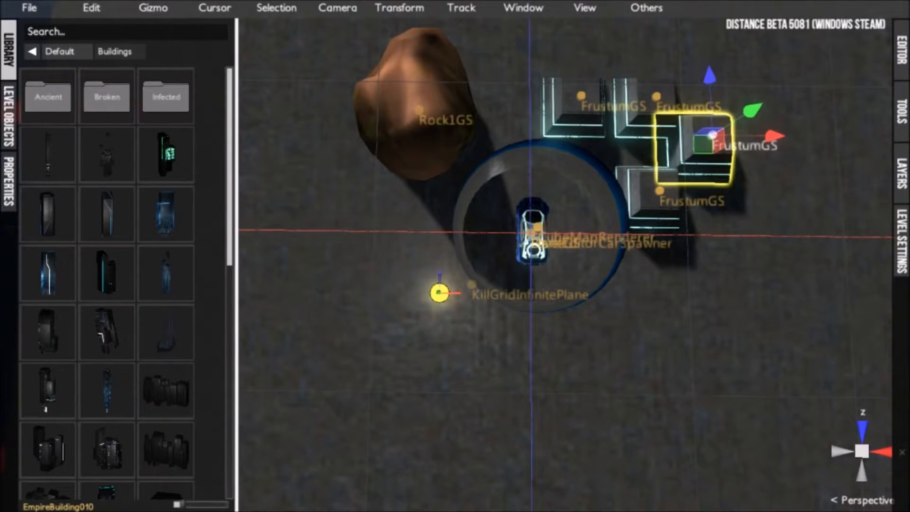
pyautogui.scroll(-2, 106, 284)
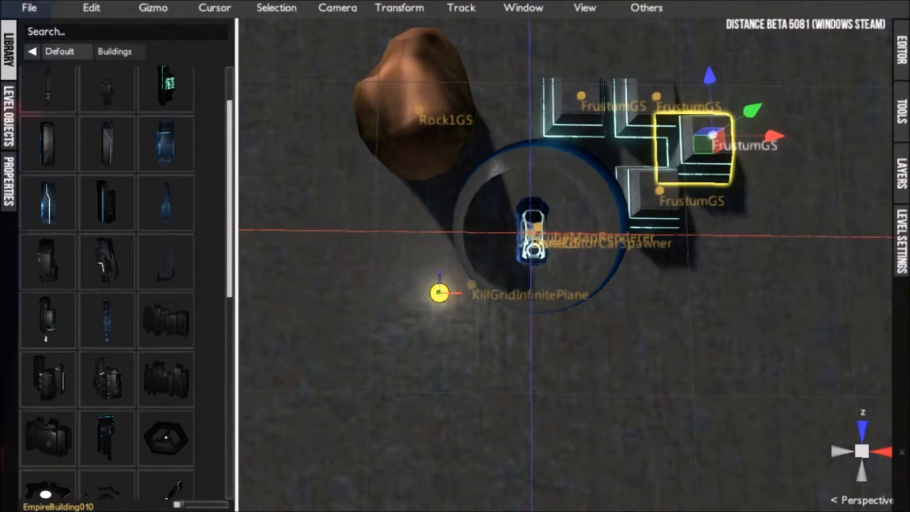
pyautogui.scroll(2, 107, 285)
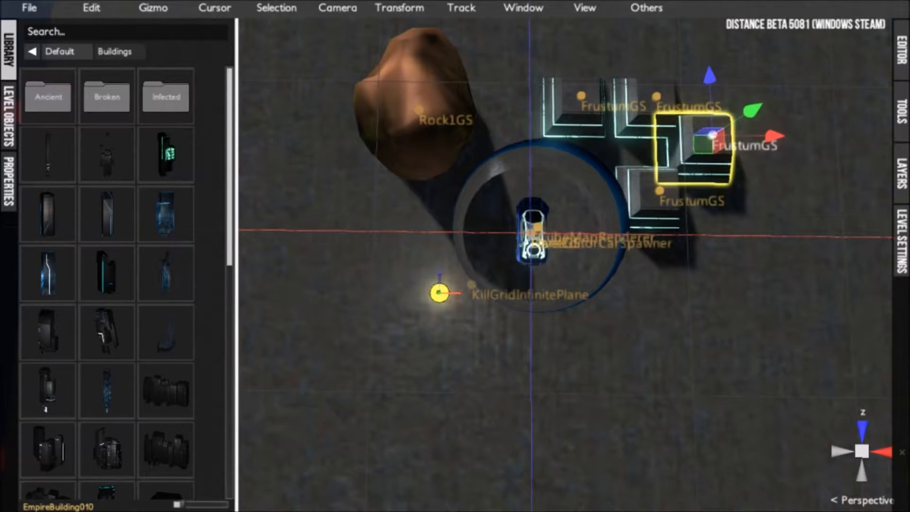
pyautogui.scroll(-1, 166, 331)
pyautogui.doubleClick(165, 348)
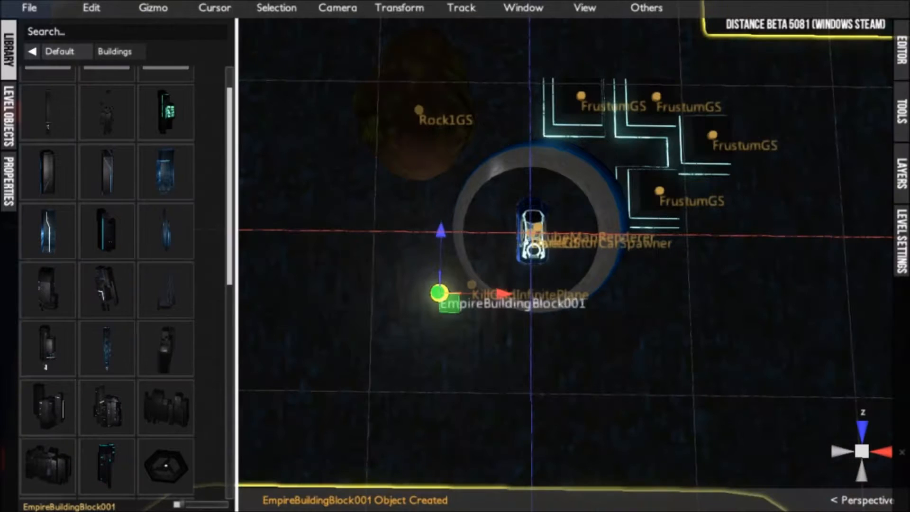
# Scale the building block down uniformly to about 0.222.
pyautogui.press('r')
pyautogui.keyDown('alt'); pyautogui.moveTo(474, 303); pyautogui.dragTo(470, 237); pyautogui.keyUp('alt')
pyautogui.moveTo(436, 271); pyautogui.dragTo(382, 277)
pyautogui.press('r')
# Rotate the building block to face the car and lower it about 0.367 along its local Y axis.
pyautogui.press('e')
pyautogui.moveTo(436, 328); pyautogui.dragTo(365, 237)
pyautogui.press('w')
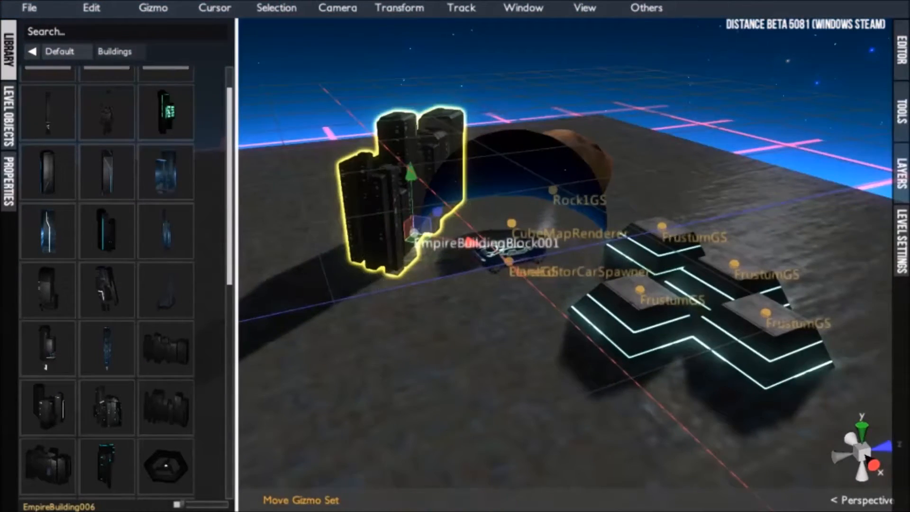
pyautogui.moveTo(411, 173); pyautogui.dragTo(423, 239)
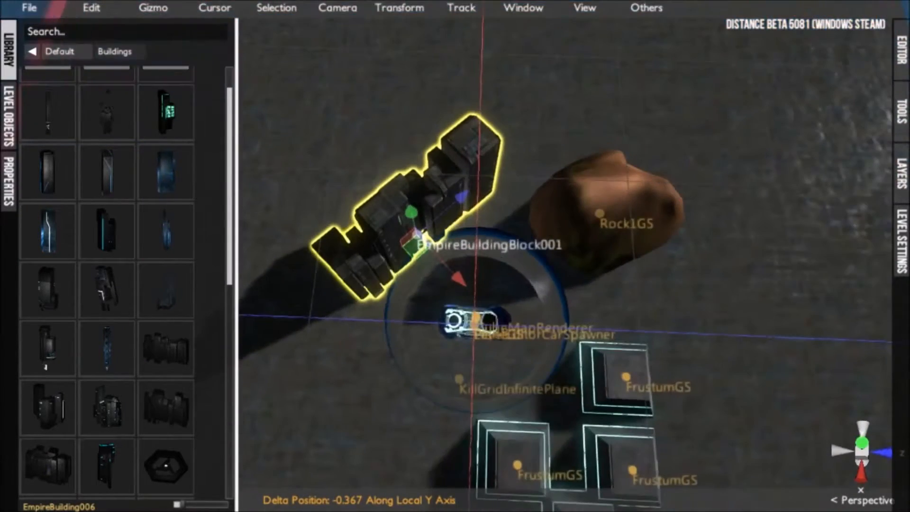
# Duplicate the building block, moving the copy about 6.470 along local X and then along local Z to behind the car.
pyautogui.moveTo(422, 240); pyautogui.dragTo(475, 151, button='middle')
pyautogui.keyDown('alt'); pyautogui.moveTo(475, 152); pyautogui.dragTo(483, 156); pyautogui.keyUp('alt')
pyautogui.moveTo(483, 155); pyautogui.dragTo(474, 151, button='middle')
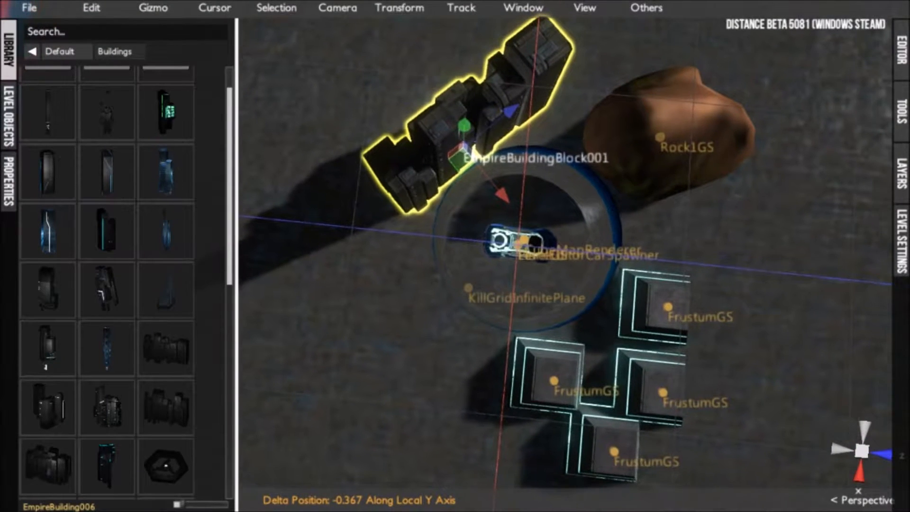
pyautogui.click(474, 151)
pyautogui.moveTo(503, 195); pyautogui.dragTo(570, 277)
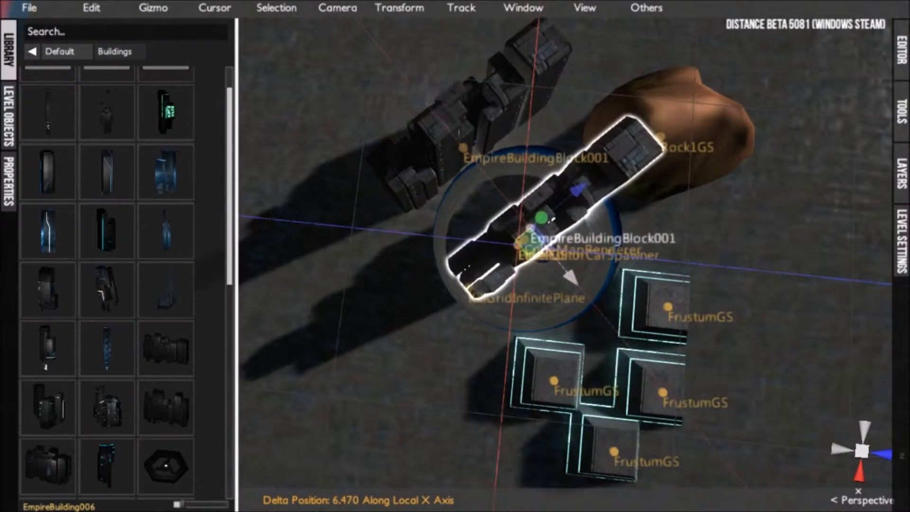
pyautogui.moveTo(576, 190); pyautogui.dragTo(404, 256)
# Rotate the duplicate building block -80 degrees about local Y, then shift it about -0.656 along local X and slightly along local Z.
pyautogui.press('r')
pyautogui.press('e')
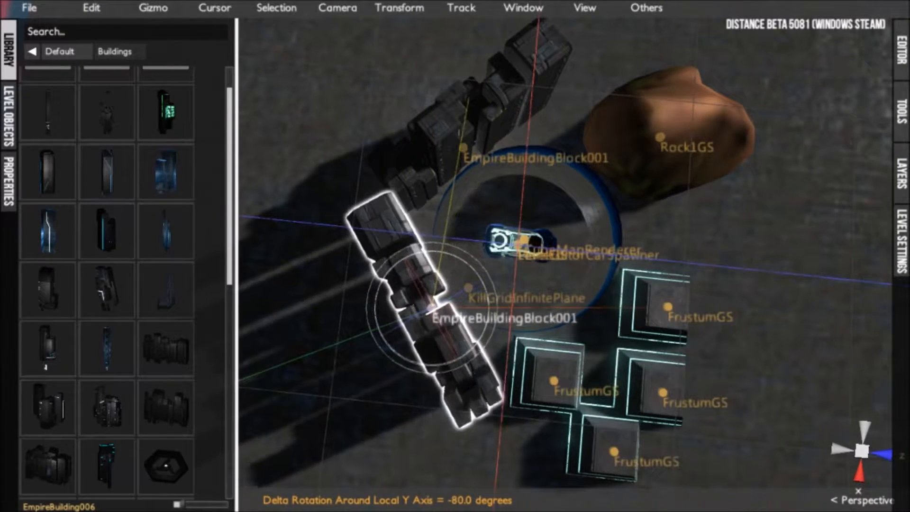
pyautogui.press('w')
pyautogui.moveTo(487, 279); pyautogui.dragTo(476, 284)
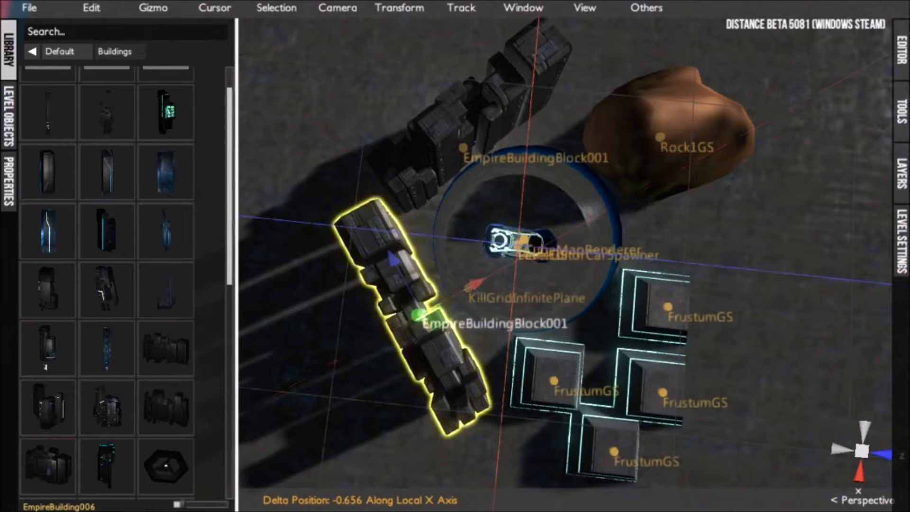
pyautogui.moveTo(393, 259); pyautogui.dragTo(386, 245)
# Toggle the level editor off and back on to refresh the cube map reflections of the surrounding objects.
pyautogui.press('p')
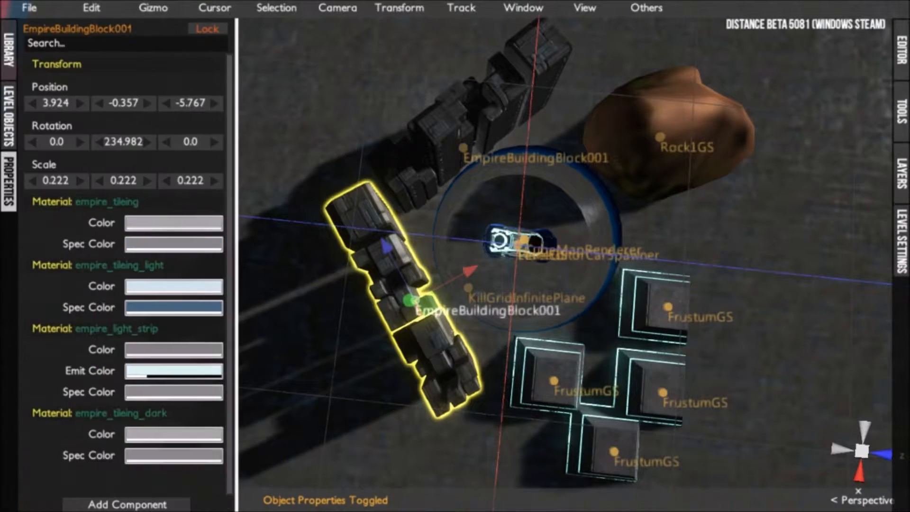
pyautogui.press('p')
pyautogui.scroll(-5, 455, 256)
pyautogui.keyDown('alt'); pyautogui.moveTo(455, 256); pyautogui.dragTo(640, 161); pyautogui.keyUp('alt')
pyautogui.scroll(5, 455, 256)
pyautogui.keyDown('alt'); pyautogui.moveTo(455, 256); pyautogui.dragTo(540, 263, button='middle'); pyautogui.keyUp('alt')
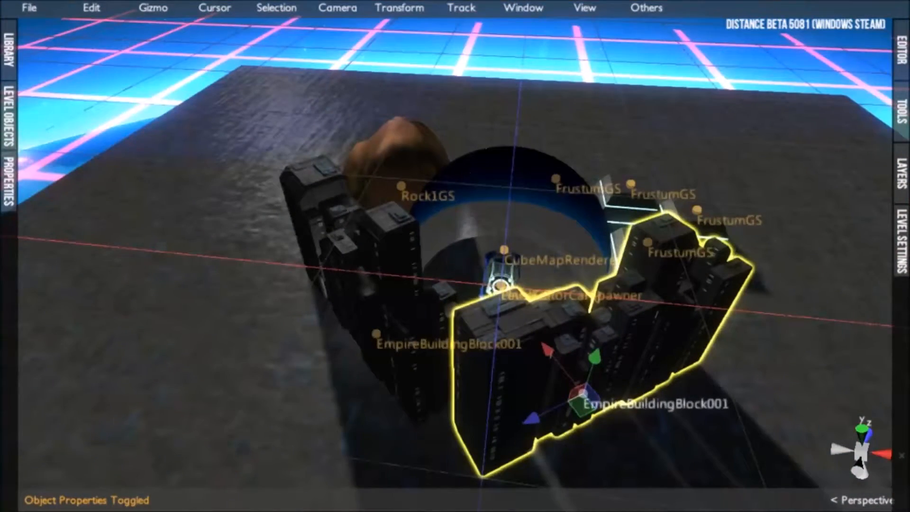
pyautogui.press('Tab')
pyautogui.press('Tab')
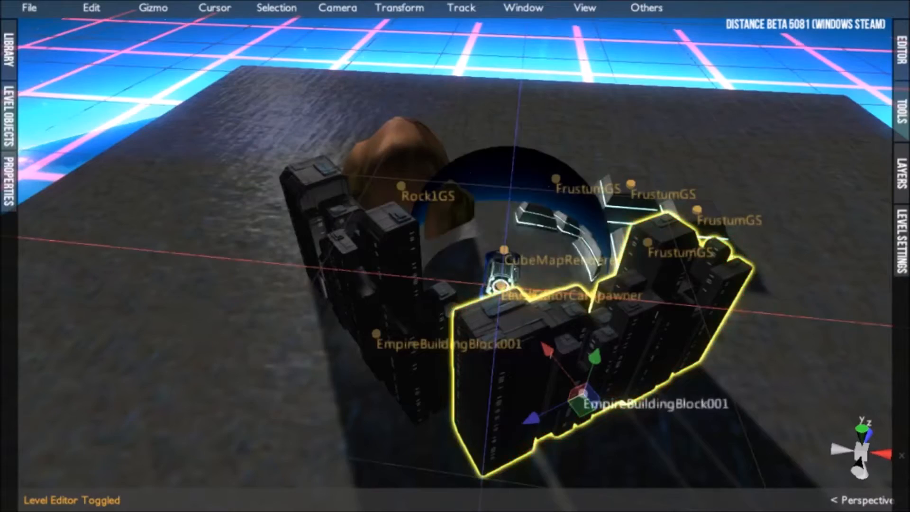
# Examine the reflections of the rock, frustums and building blocks around the car from closer and from above.
pyautogui.keyDown('alt'); pyautogui.moveTo(455, 256); pyautogui.dragTo(396, 263); pyautogui.keyUp('alt')
pyautogui.scroll(4, 455, 256)
pyautogui.scroll(3, 455, 256)
pyautogui.moveTo(395, 263); pyautogui.dragTo(114, 266, button='right')
pyautogui.moveTo(331, 284); pyautogui.dragTo(448, 261, button='middle')
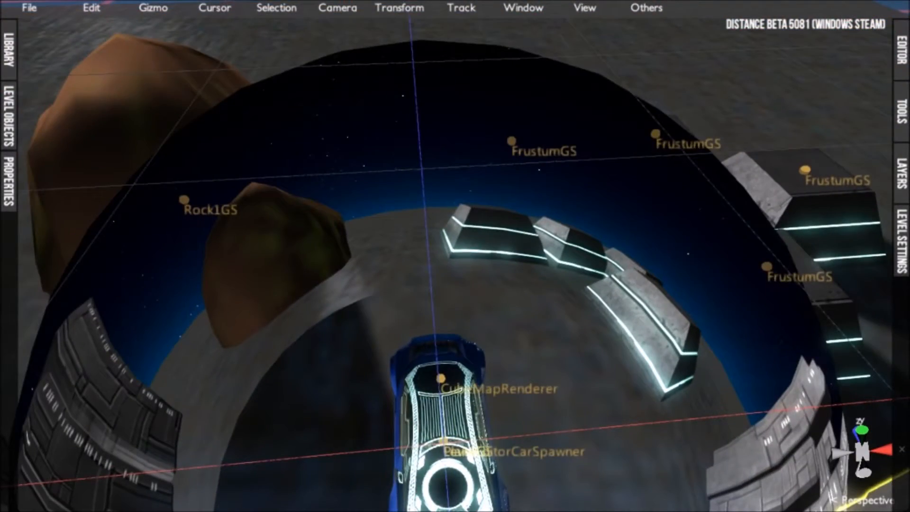
pyautogui.moveTo(448, 260); pyautogui.dragTo(433, 289, button='right')
pyautogui.scroll(-2, 455, 256)
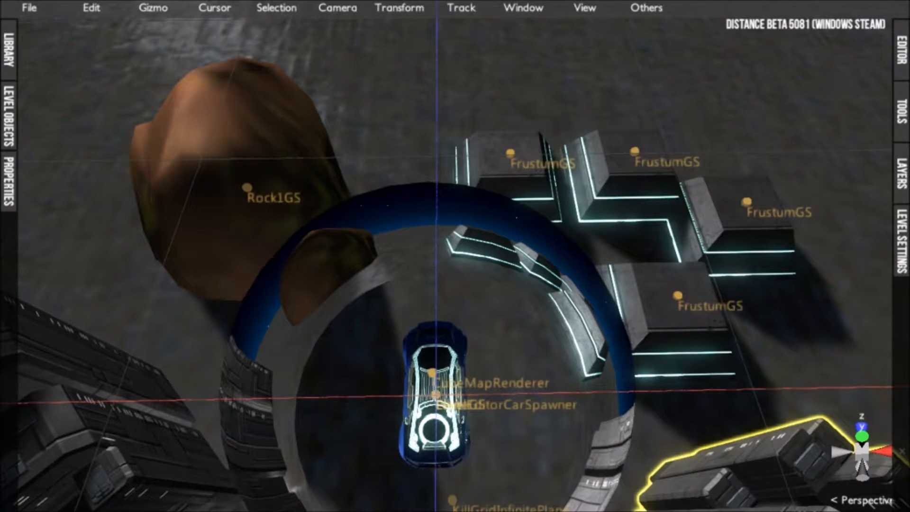
# Raise the outermost frustum along its local Y axis and toggle the level editor off and on to refresh the reflections.
pyautogui.click(749, 211)
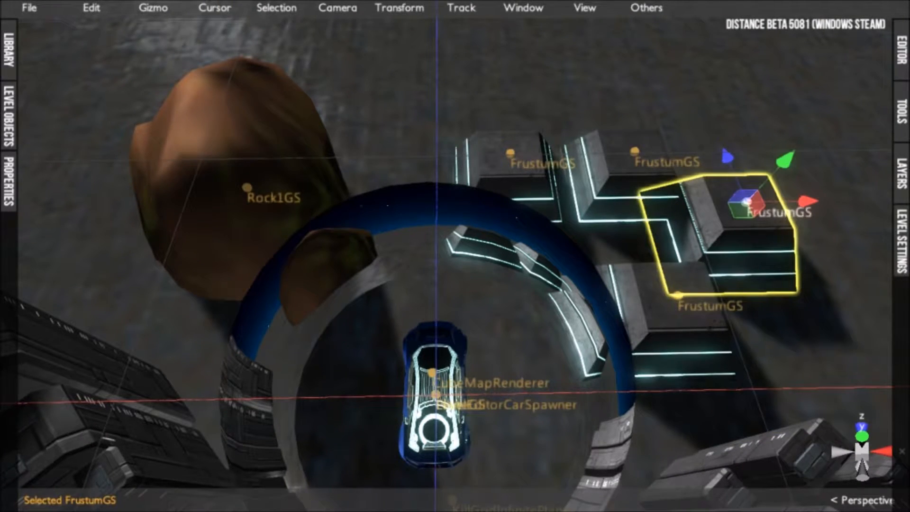
pyautogui.moveTo(786, 160); pyautogui.dragTo(880, 57)
pyautogui.press('r')
pyautogui.press('Tab')
pyautogui.press('Tab')
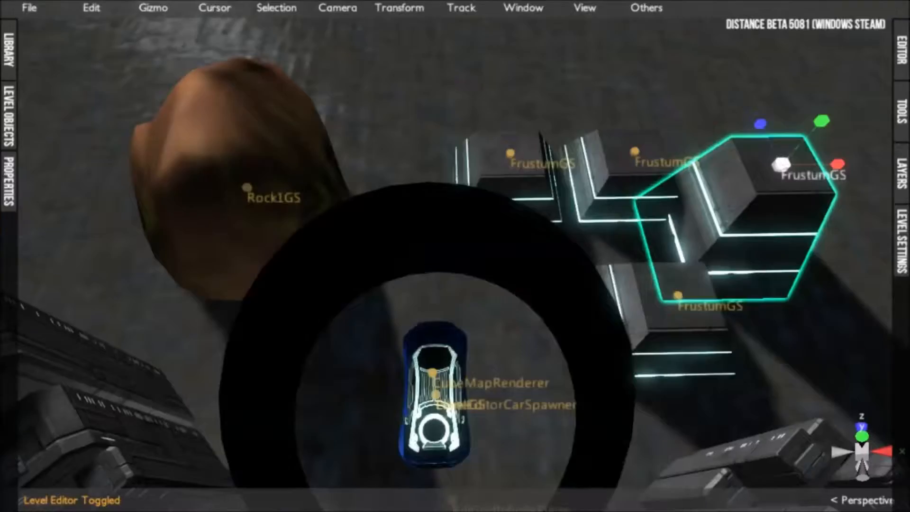
# Move the rock about -1.592 along local X and then along local Z, back toward the car.
pyautogui.keyDown('alt'); pyautogui.moveTo(455, 256); pyautogui.dragTo(512, 204); pyautogui.keyUp('alt')
pyautogui.click(303, 161)
pyautogui.press('w')
pyautogui.moveTo(391, 156); pyautogui.dragTo(353, 155)
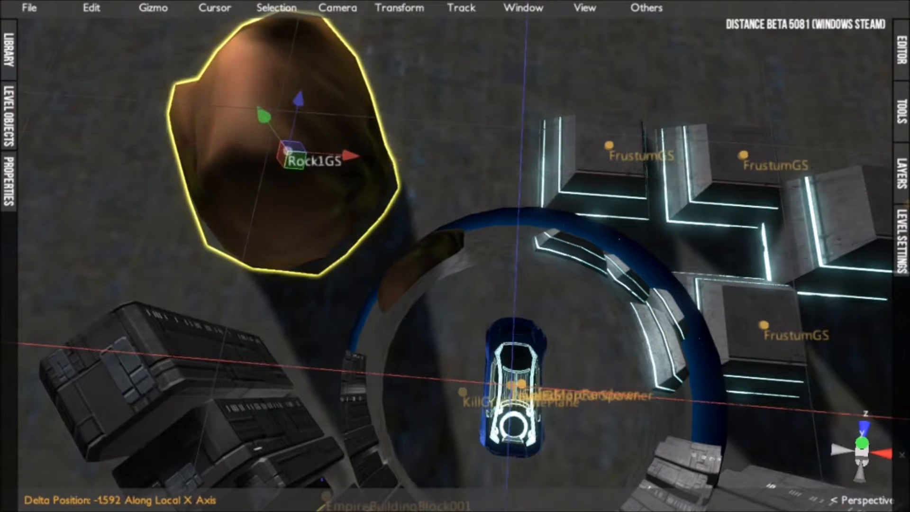
pyautogui.click(312, 88)
pyautogui.moveTo(297, 99); pyautogui.dragTo(286, 154)
# Duplicate the rock, moving the copy about 4.575 along local X and then away from the car along local Z.
pyautogui.hotkey('ctrl', 'd')
pyautogui.moveTo(337, 214); pyautogui.dragTo(467, 223)
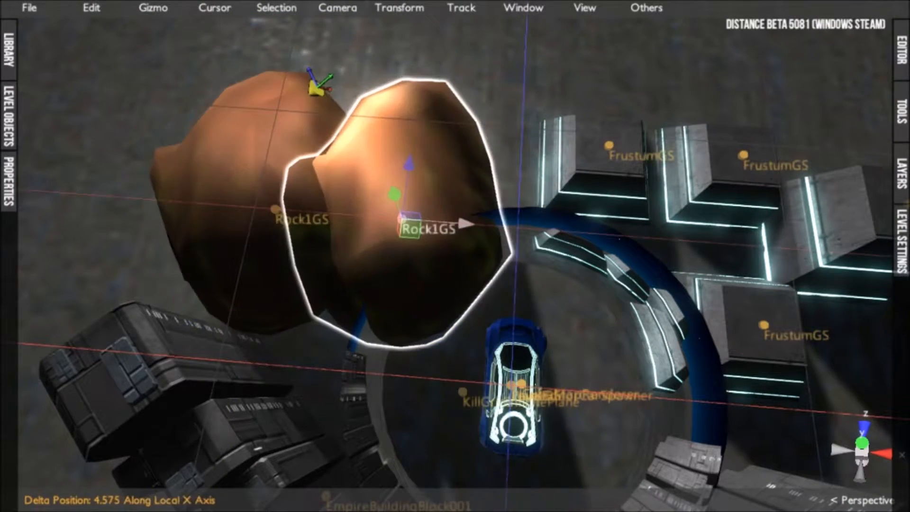
pyautogui.moveTo(407, 164); pyautogui.dragTo(421, 57)
# Examine the layout of the ground plane and the objects on it from above, focusing on the selected plane.
pyautogui.moveTo(455, 256); pyautogui.dragTo(455, 351, button='right')
pyautogui.moveTo(454, 256); pyautogui.dragTo(455, 370, button='right')
pyautogui.scroll(-10, 455, 256)
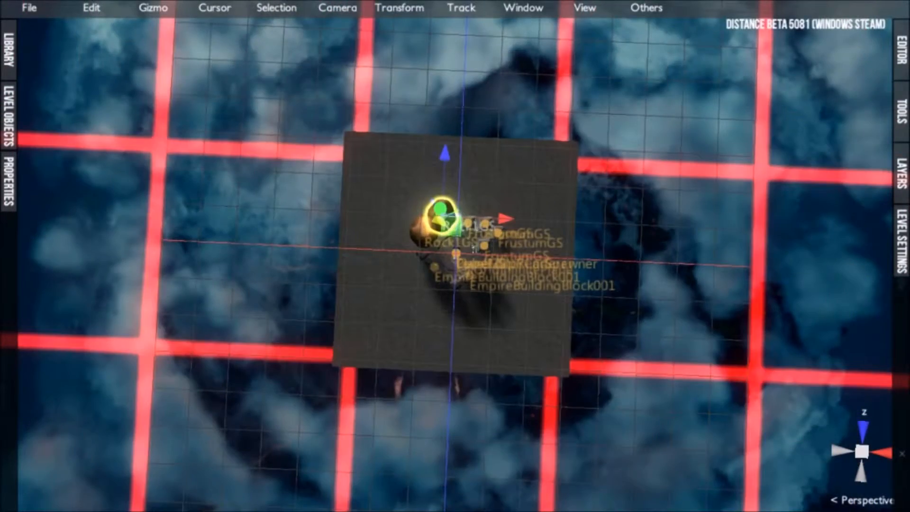
pyautogui.moveTo(455, 256); pyautogui.dragTo(455, 208, button='right')
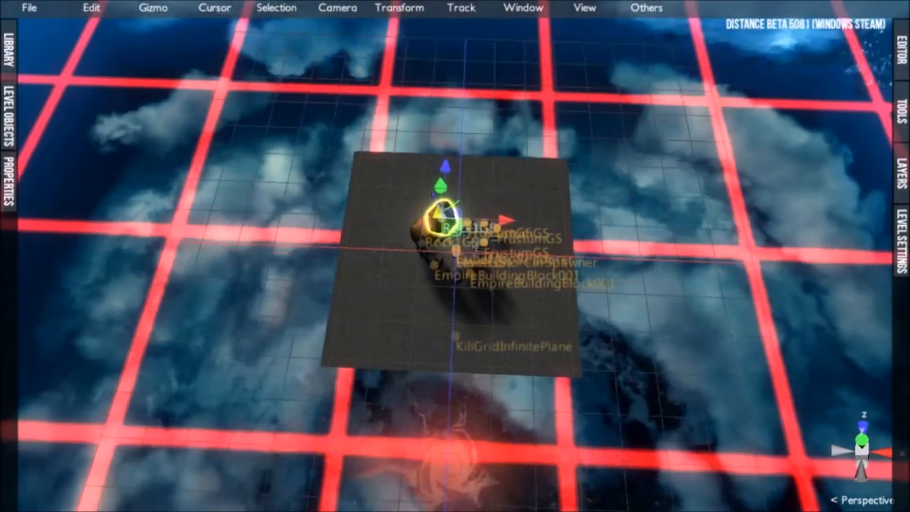
pyautogui.scroll(4, 455, 256)
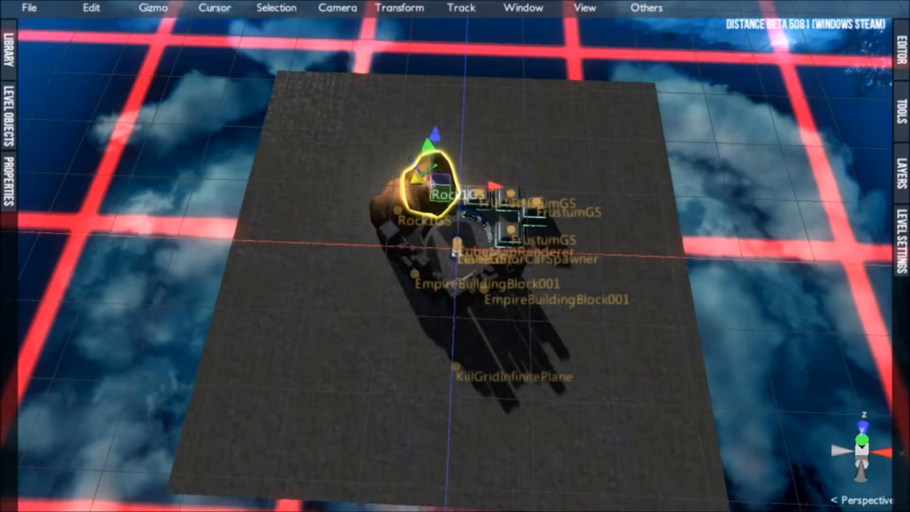
pyautogui.moveTo(455, 256); pyautogui.dragTo(455, 303, button='right')
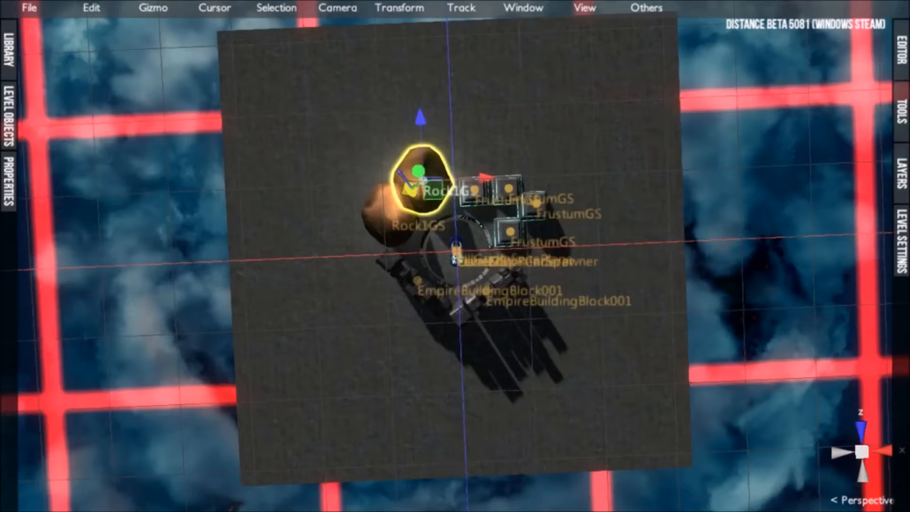
pyautogui.moveTo(455, 256); pyautogui.dragTo(445, 239, button='right')
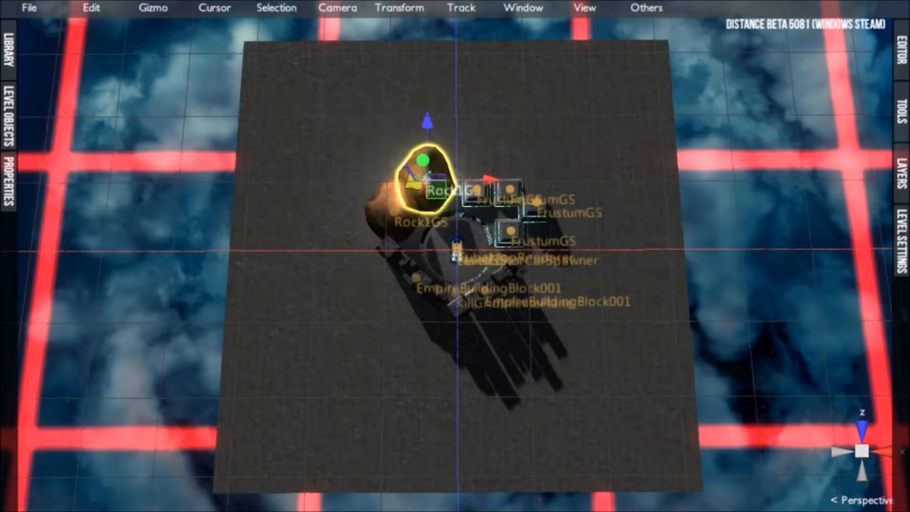
pyautogui.click(521, 142)
pyautogui.moveTo(521, 142); pyautogui.dragTo(455, 141, button='middle')
pyautogui.scroll(-12, 455, 256)
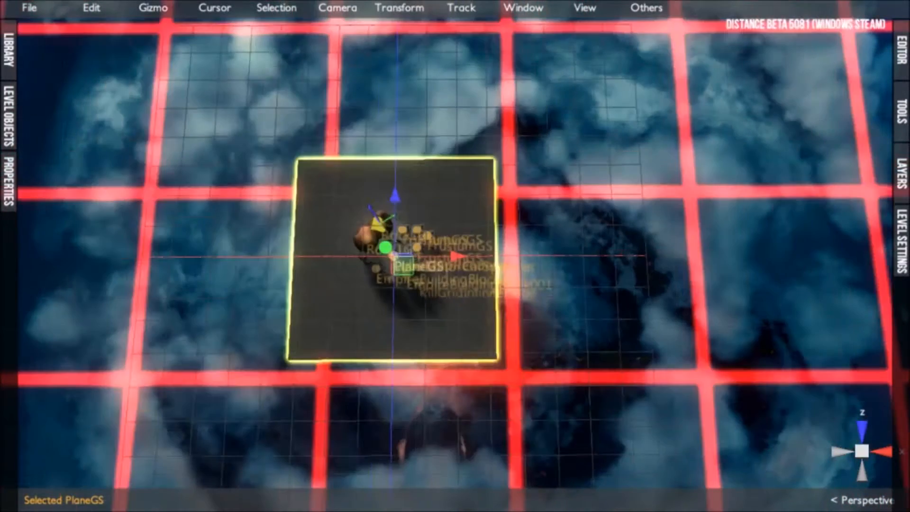
pyautogui.scroll(10, 455, 255)
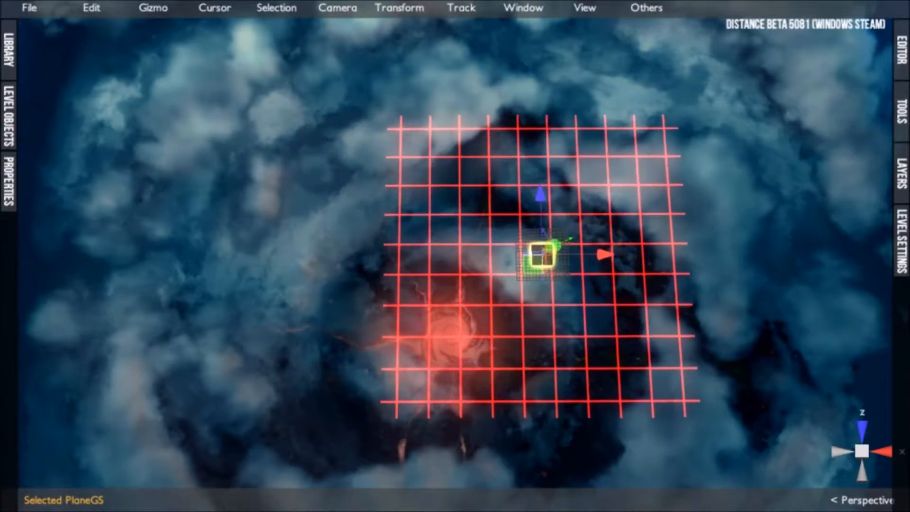
pyautogui.press('f')
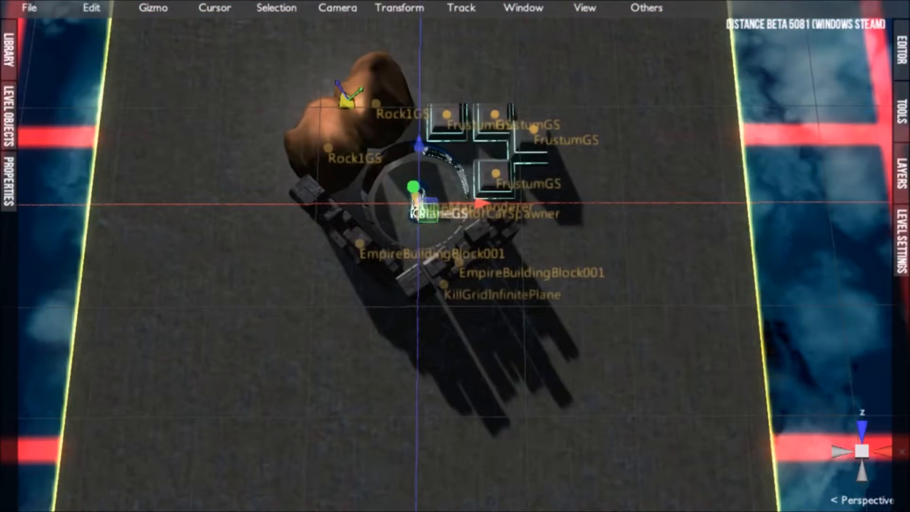
# Move the car spawner far off the plane along local X in successive shifts of 2142.687, 3314.347, 3118.071 and 2050.412.
pyautogui.click(417, 212)
pyautogui.click(417, 212)
pyautogui.scroll(-8, 417, 212)
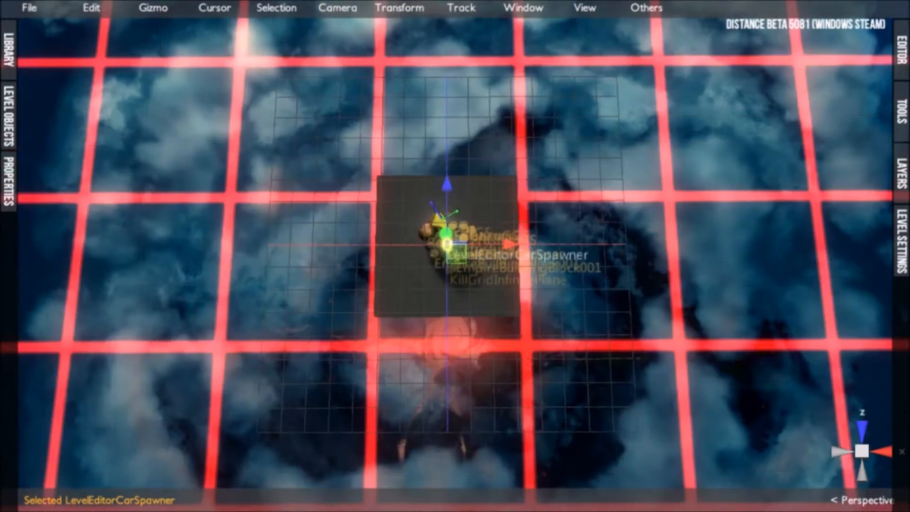
pyautogui.scroll(-10, 418, 211)
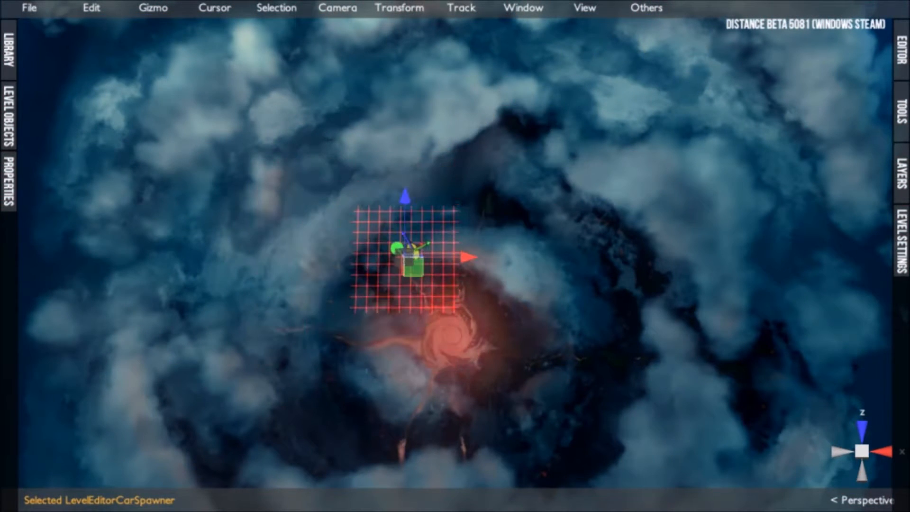
pyautogui.moveTo(469, 257); pyautogui.dragTo(701, 259)
pyautogui.moveTo(700, 259); pyautogui.dragTo(435, 258, button='middle')
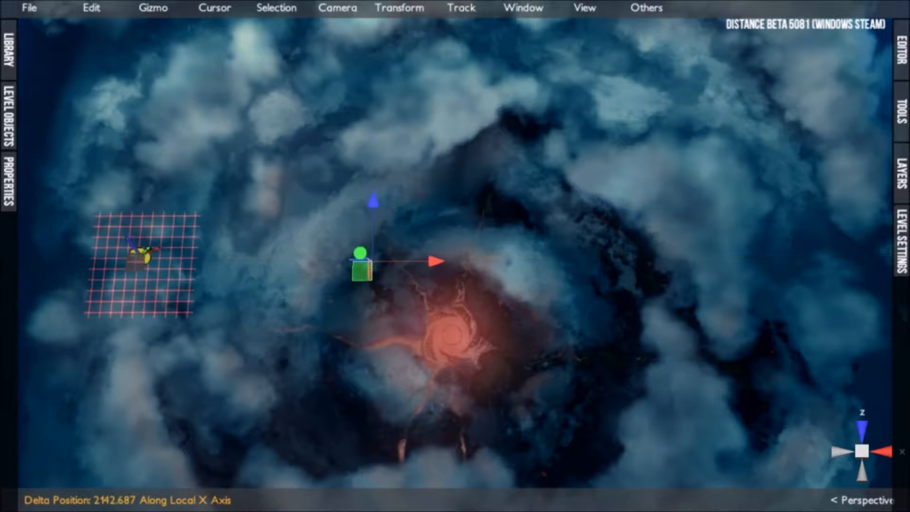
pyautogui.moveTo(430, 263); pyautogui.dragTo(779, 262)
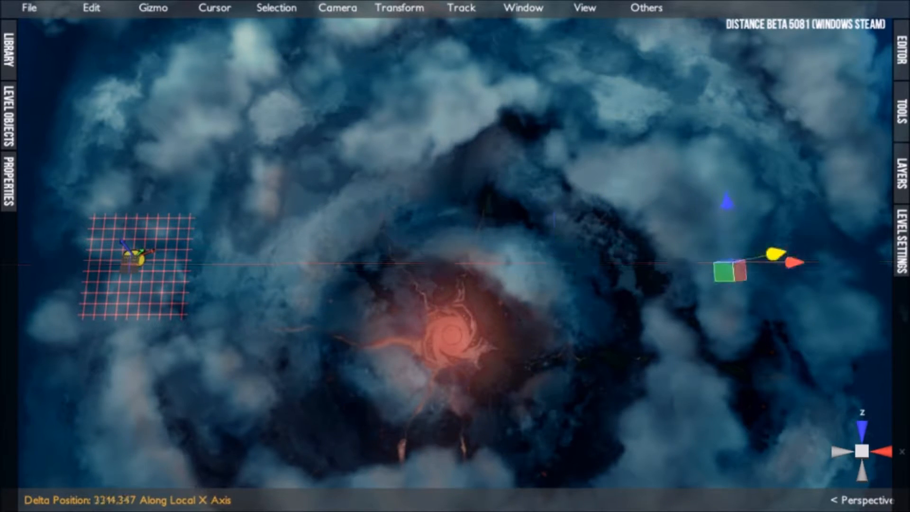
pyautogui.moveTo(779, 262); pyautogui.dragTo(379, 268, button='middle')
pyautogui.moveTo(379, 267); pyautogui.dragTo(713, 267)
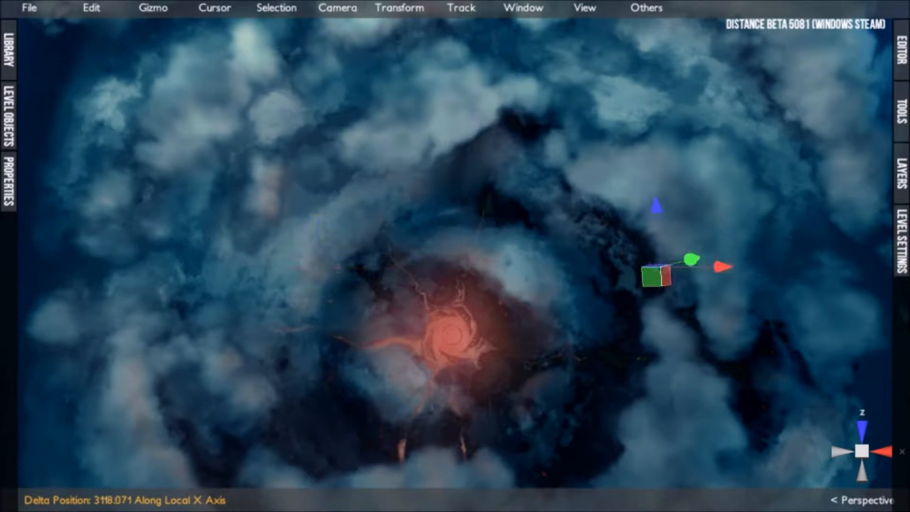
pyautogui.moveTo(426, 279); pyautogui.dragTo(659, 279)
pyautogui.moveTo(659, 280); pyautogui.dragTo(560, 209, button='middle')
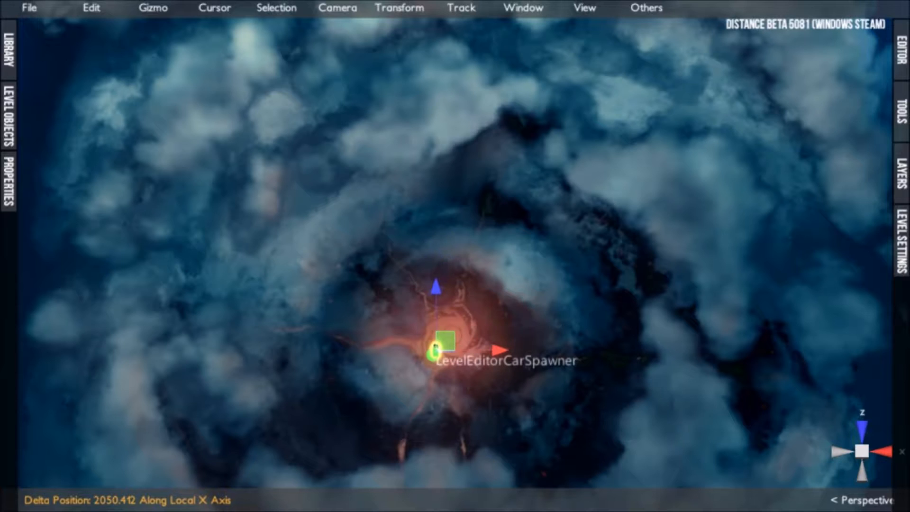
# Snap the cursor to the selected car spawner's position.
pyautogui.click(867, 462)
pyautogui.click(861, 429)
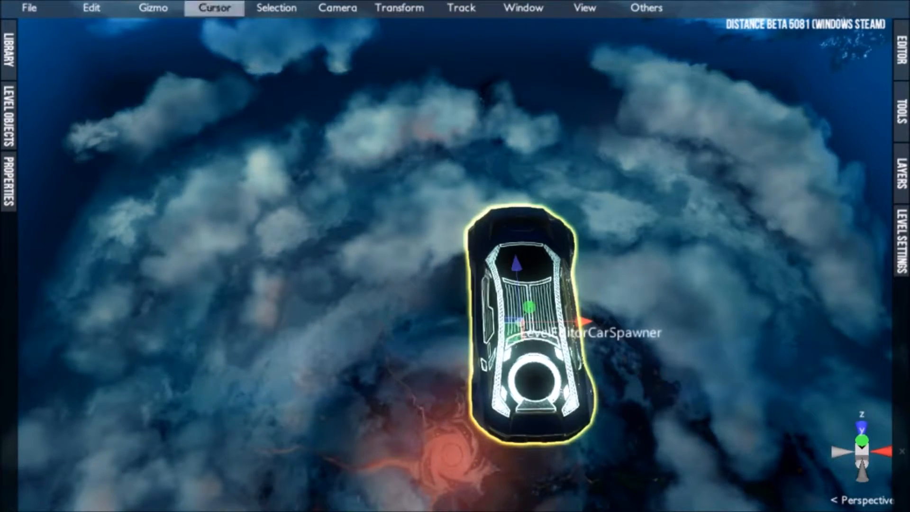
pyautogui.click(214, 8)
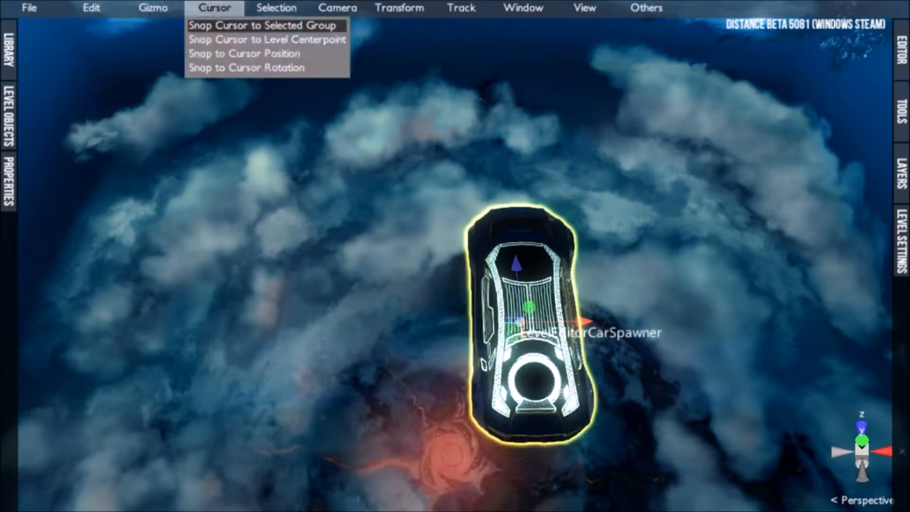
pyautogui.click(262, 26)
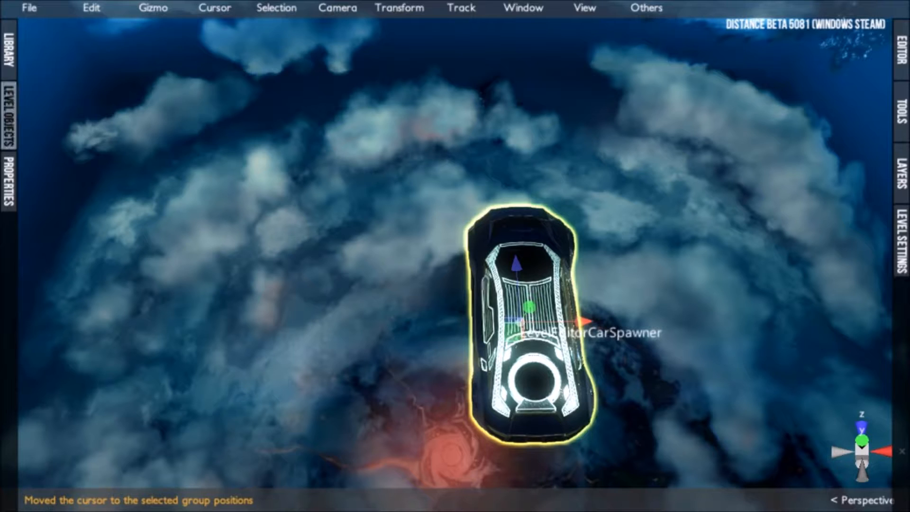
# Place a SplineRoadSimple piece from the library's Simples > SplinesHD folder at the car spawner.
pyautogui.click(9, 48)
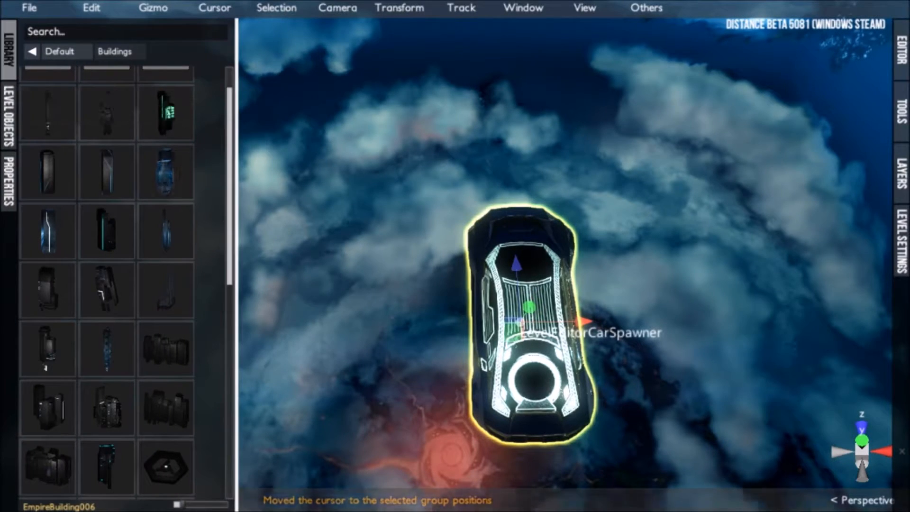
pyautogui.click(32, 51)
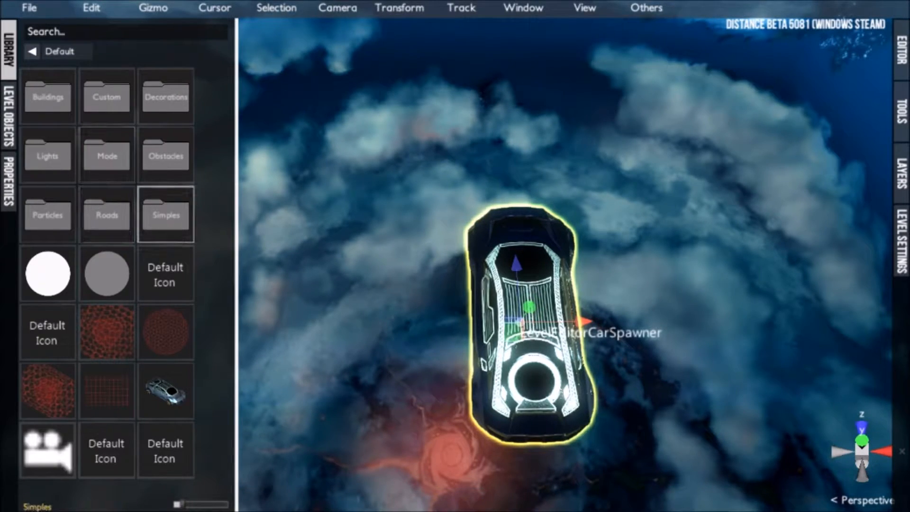
pyautogui.click(165, 215)
pyautogui.click(165, 96)
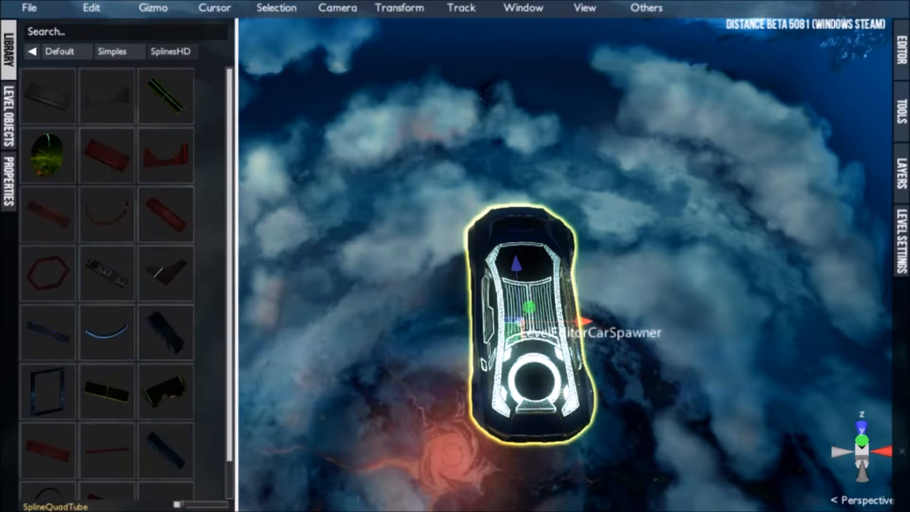
pyautogui.scroll(-1, 166, 104)
pyautogui.click(106, 351)
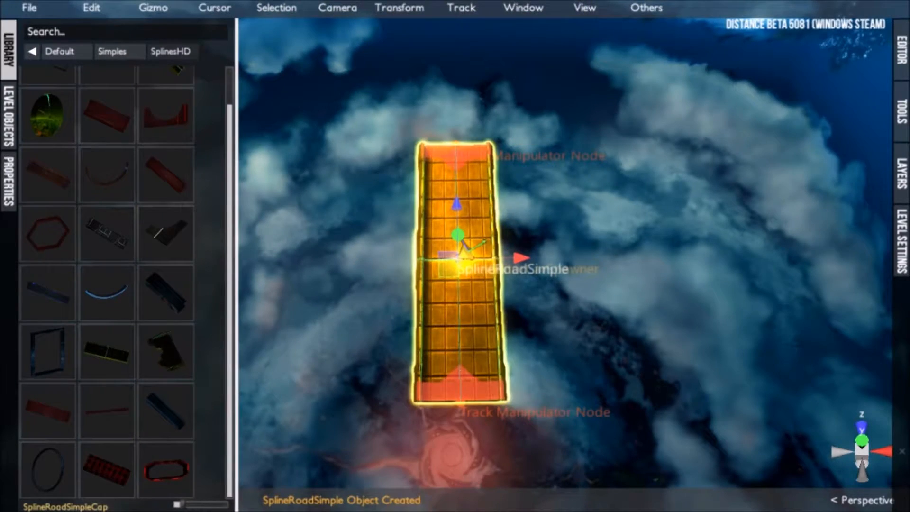
# Extend the road from its forward track manipulator node with a section curving toward positive X.
pyautogui.click(456, 155)
pyautogui.keyDown('alt'); pyautogui.moveTo(457, 154); pyautogui.dragTo(455, 265); pyautogui.keyUp('alt')
pyautogui.scroll(-3, 455, 265)
pyautogui.moveTo(455, 266); pyautogui.dragTo(440, 317, button='middle')
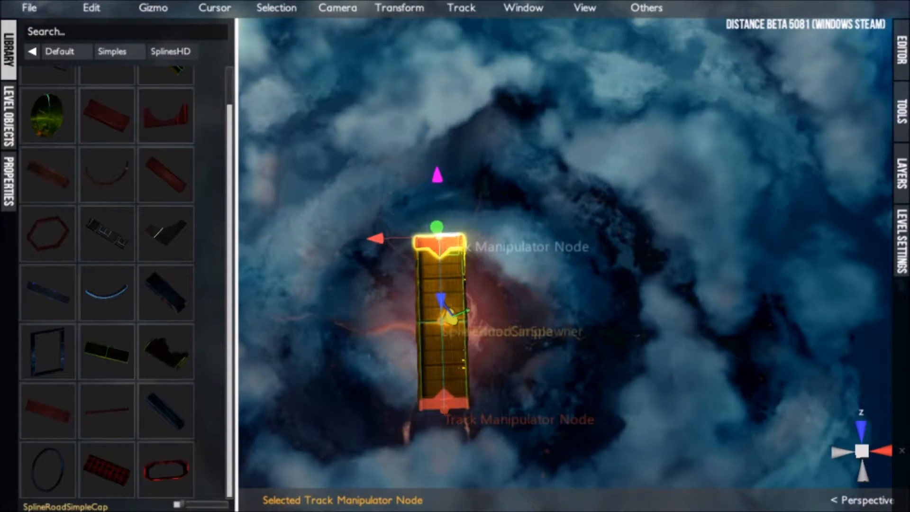
pyautogui.moveTo(437, 176); pyautogui.dragTo(574, 96)
pyautogui.moveTo(574, 96); pyautogui.dragTo(497, 136, button='middle')
# Extend the road with three more sections in an S-bend, offsetting the last two by (62.3, 15.3, 141.5) and (121.7, 6.9, 60.5).
pyautogui.moveTo(567, 183); pyautogui.dragTo(818, 225)
pyautogui.moveTo(818, 225); pyautogui.dragTo(558, 291, button='middle')
pyautogui.moveTo(555, 276); pyautogui.dragTo(651, 88)
pyautogui.moveTo(651, 88); pyautogui.dragTo(520, 229, button='middle')
pyautogui.scroll(-2, 521, 228)
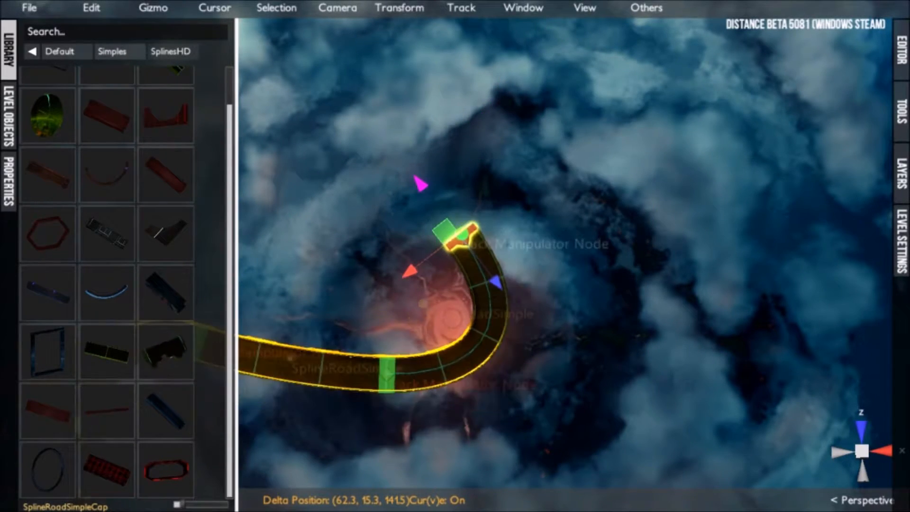
pyautogui.moveTo(495, 282); pyautogui.dragTo(597, 210)
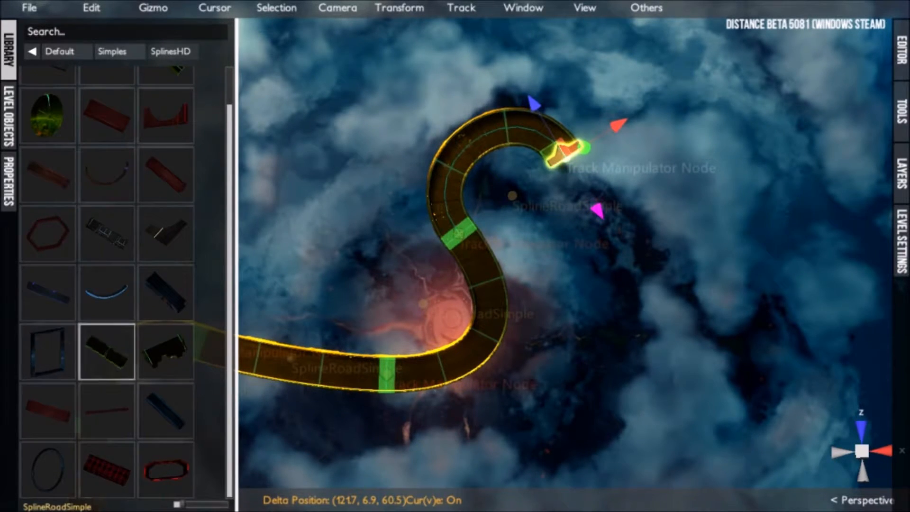
# Append two SplineRoadSimple pieces followed by two SplineTape pieces to the end of the road.
pyautogui.click(107, 352)
pyautogui.click(106, 352)
pyautogui.moveTo(403, 341); pyautogui.dragTo(359, 189, button='middle')
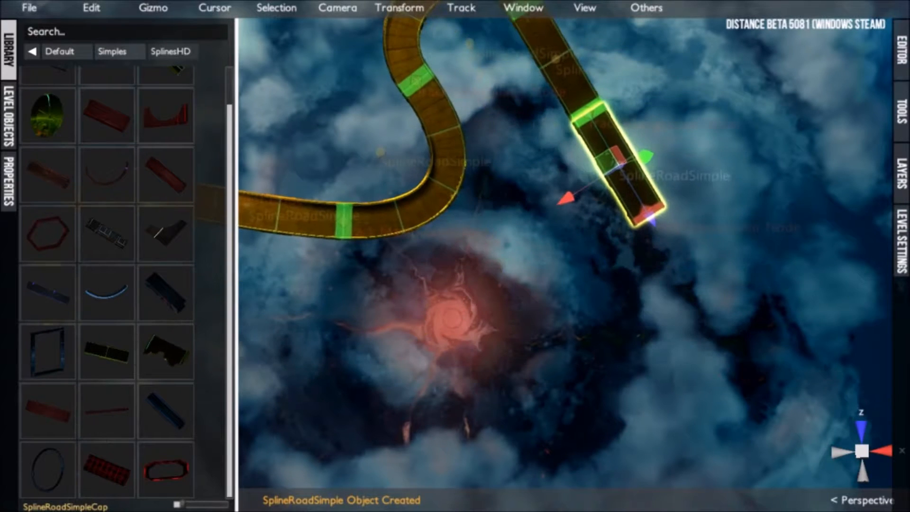
pyautogui.click(48, 411)
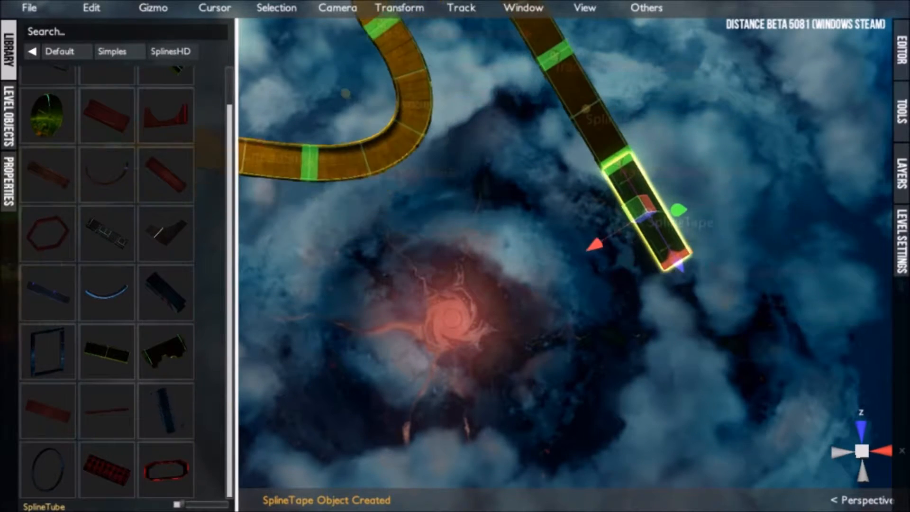
pyautogui.click(48, 410)
pyautogui.moveTo(379, 351); pyautogui.dragTo(315, 284, button='middle')
# Extend the tape track from its end node with a wide curve turning back toward negative X.
pyautogui.click(666, 286)
pyautogui.moveTo(666, 287); pyautogui.dragTo(615, 197, button='middle')
pyautogui.moveTo(648, 252); pyautogui.dragTo(657, 287)
pyautogui.moveTo(622, 233); pyautogui.dragTo(494, 351)
pyautogui.moveTo(494, 350); pyautogui.dragTo(619, 340, button='middle')
# Append two more SplineTape pieces to the end of the wide curve.
pyautogui.click(47, 411)
pyautogui.click(48, 410)
pyautogui.moveTo(331, 370); pyautogui.dragTo(499, 383, button='middle')
pyautogui.press('p')
pyautogui.press('p')
pyautogui.scroll(-3, 497, 296)
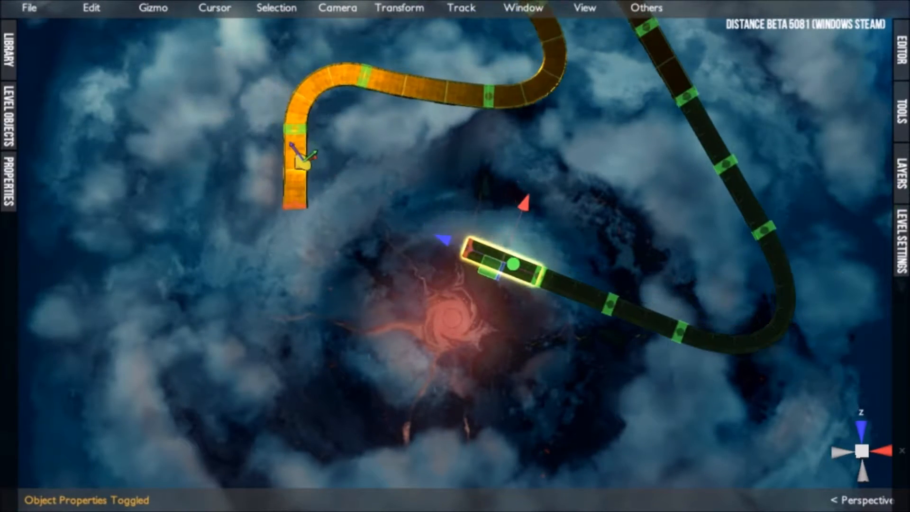
# Extend the track from its end node with another curved section, rotate the new end node and shift it -126.544 along local X.
pyautogui.click(468, 249)
pyautogui.moveTo(406, 225); pyautogui.dragTo(380, 322)
pyautogui.moveTo(381, 321); pyautogui.dragTo(391, 214, button='middle')
pyautogui.press('e')
pyautogui.moveTo(502, 240); pyautogui.dragTo(455, 295)
pyautogui.press('w')
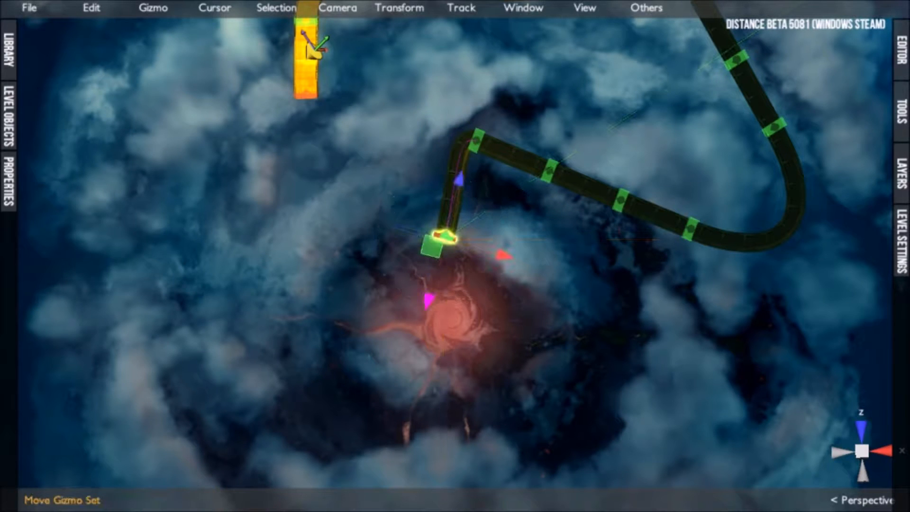
pyautogui.moveTo(503, 256); pyautogui.dragTo(427, 235)
pyautogui.moveTo(427, 234); pyautogui.dragTo(460, 300, button='middle')
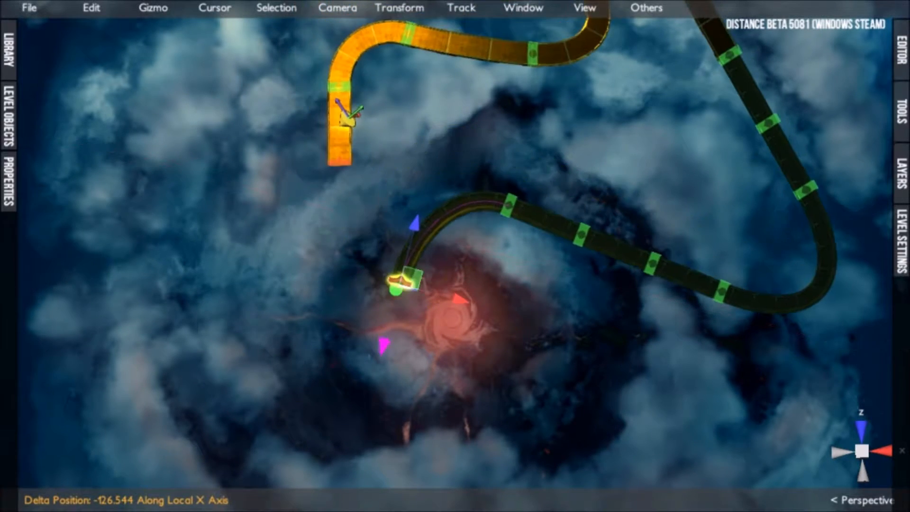
# Extend the track from its end node by about (-151.0, -21.8, -199.6) and snap it to the other open end, closing the loop.
pyautogui.click(339, 166)
pyautogui.moveTo(340, 228); pyautogui.dragTo(192, 330)
pyautogui.moveTo(193, 330); pyautogui.dragTo(243, 247, button='middle')
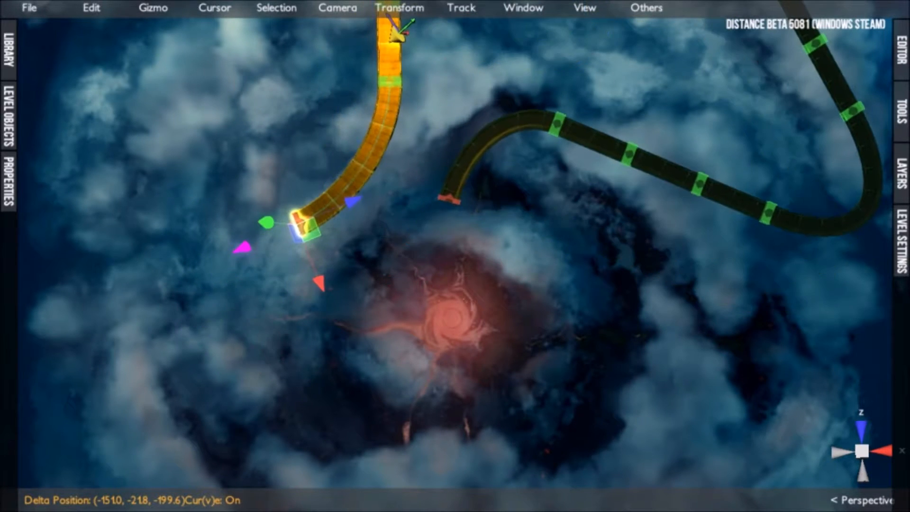
pyautogui.keyDown('ctrl'); pyautogui.click(449, 198); pyautogui.keyUp('ctrl')
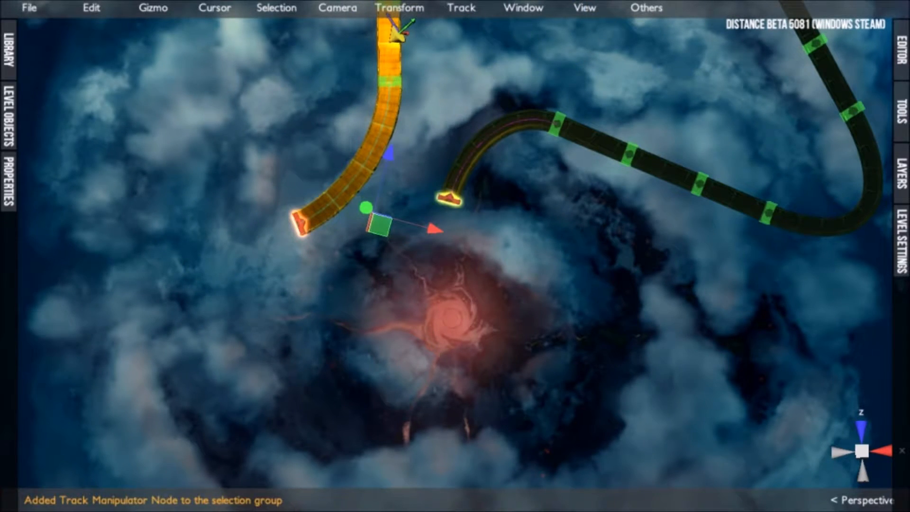
pyautogui.press('c')
pyautogui.moveTo(449, 201); pyautogui.dragTo(445, 245, button='middle')
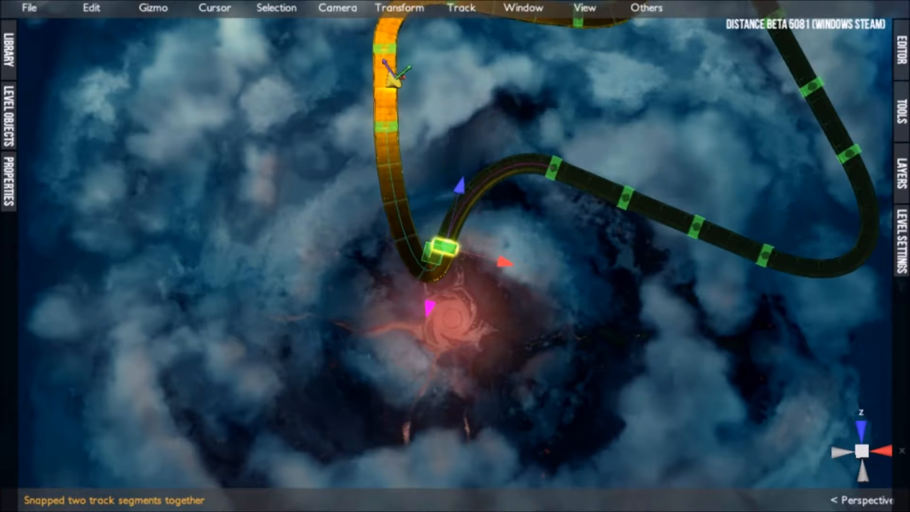
# Slide the joining node along the track to widen the tight bend where the two ends meet.
pyautogui.moveTo(428, 308); pyautogui.dragTo(413, 370)
pyautogui.moveTo(411, 372); pyautogui.dragTo(399, 401, button='middle')
pyautogui.moveTo(372, 211); pyautogui.dragTo(370, 184)
# Split the bent SplineTape section with a new node, then rotate the node and slide it -19.298 along the track.
pyautogui.click(428, 249)
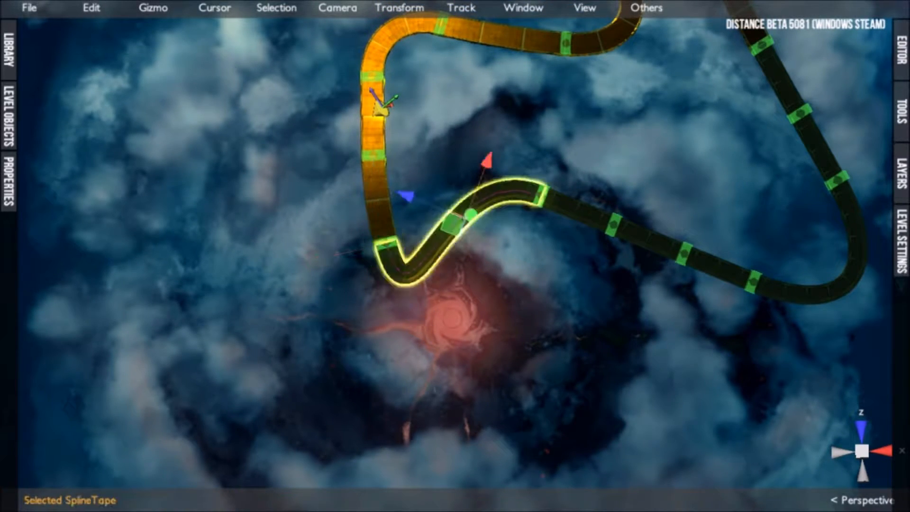
pyautogui.click(461, 8)
pyautogui.click(488, 122)
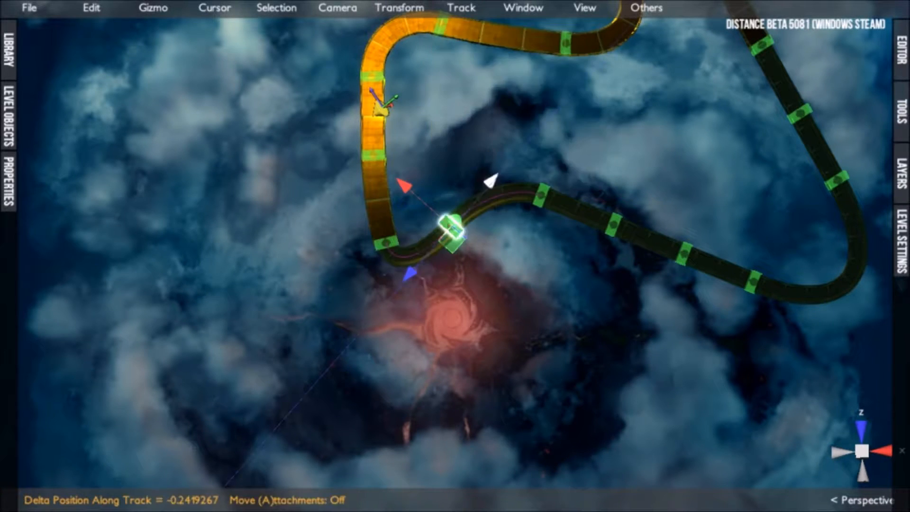
pyautogui.moveTo(404, 186); pyautogui.dragTo(425, 205)
pyautogui.moveTo(512, 199)
pyautogui.mouseDown()
pyautogui.moveTo(501, 236)
pyautogui.moveTo(508, 212)
pyautogui.mouseUp()
pyautogui.moveTo(508, 213); pyautogui.dragTo(381, 341, button='middle')
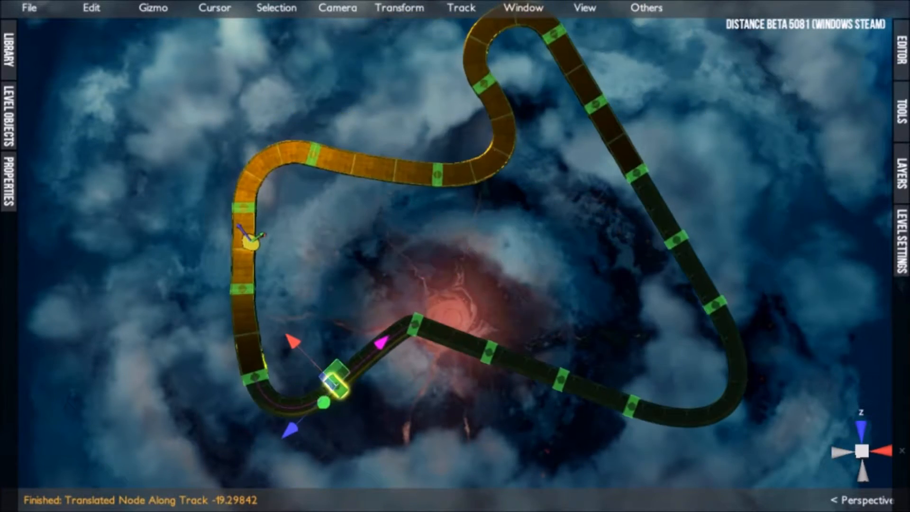
# Examine the closed track loop around the car spawner and its road sections from several angles.
pyautogui.moveTo(381, 341); pyautogui.dragTo(382, 265, button='right')
pyautogui.moveTo(382, 265); pyautogui.dragTo(536, 258, button='middle')
pyautogui.scroll(5, 536, 258)
pyautogui.moveTo(313, 242); pyautogui.dragTo(453, 233, button='middle')
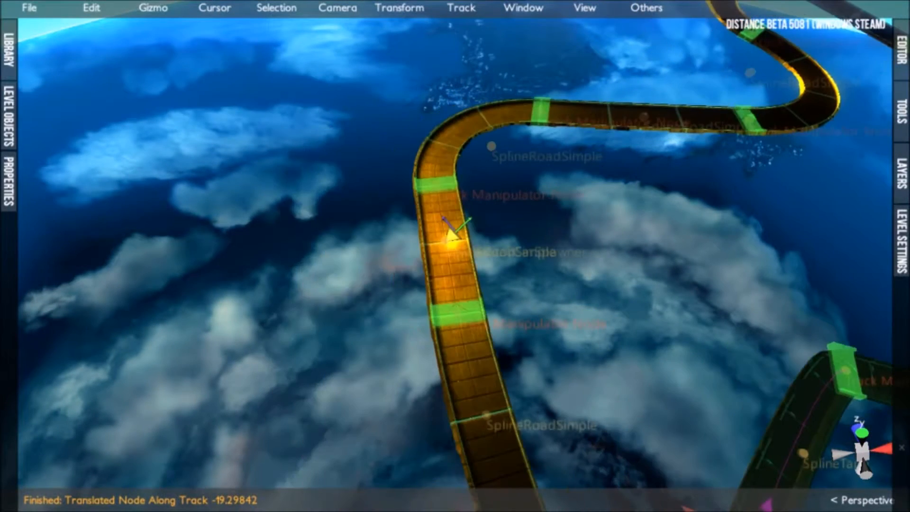
pyautogui.scroll(3, 454, 234)
pyautogui.moveTo(453, 234); pyautogui.dragTo(351, 204, button='right')
pyautogui.scroll(4, 434, 227)
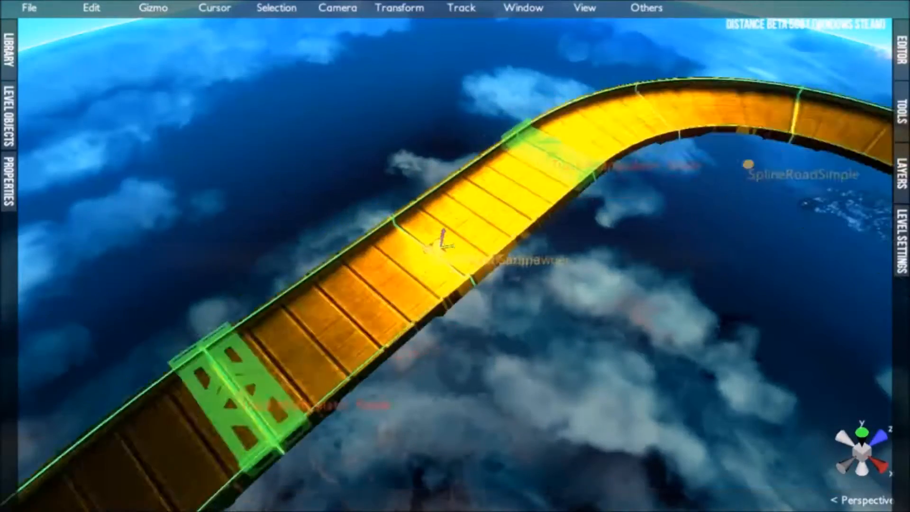
pyautogui.moveTo(434, 228); pyautogui.dragTo(346, 251, button='right')
pyautogui.scroll(-2, 455, 256)
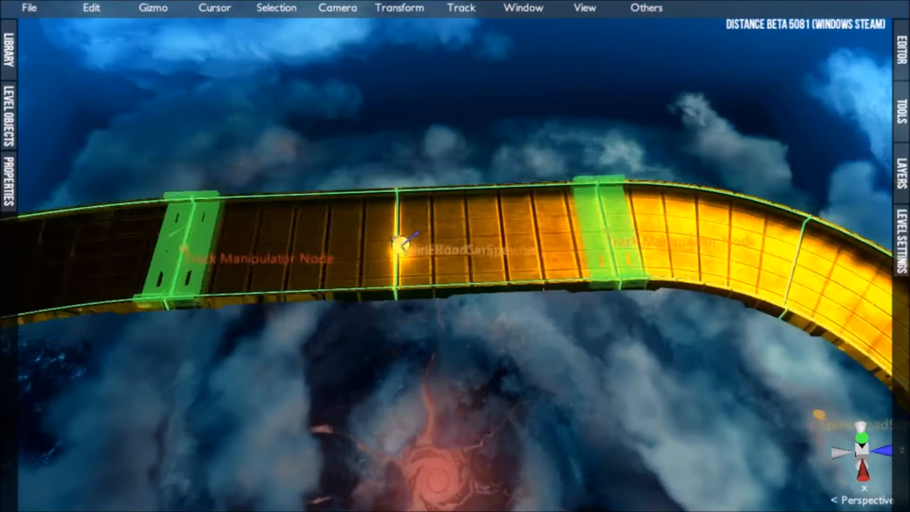
pyautogui.scroll(-6, 455, 256)
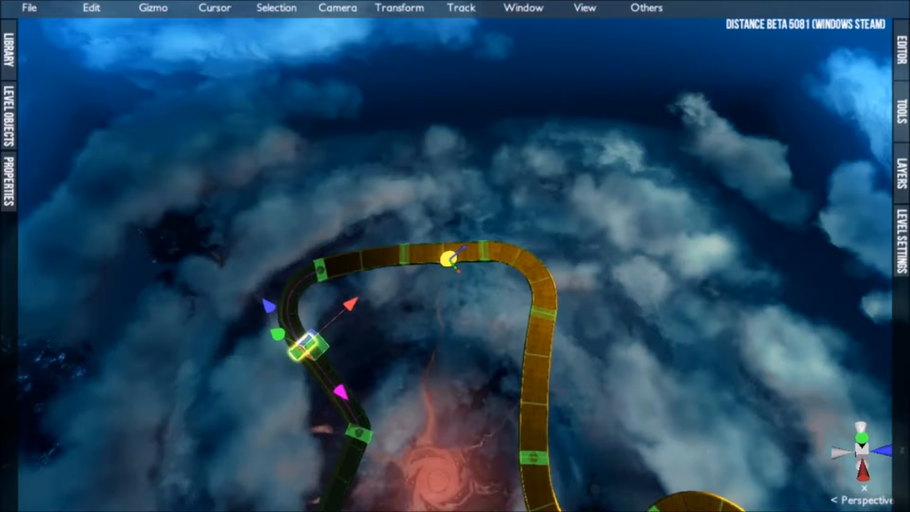
pyautogui.moveTo(455, 256); pyautogui.dragTo(448, 308, button='right')
# Place the cursor on the road at (10900.5, 6.1, 95.9) and add a TubeGS from the Simples library there.
pyautogui.rightClick(535, 357)
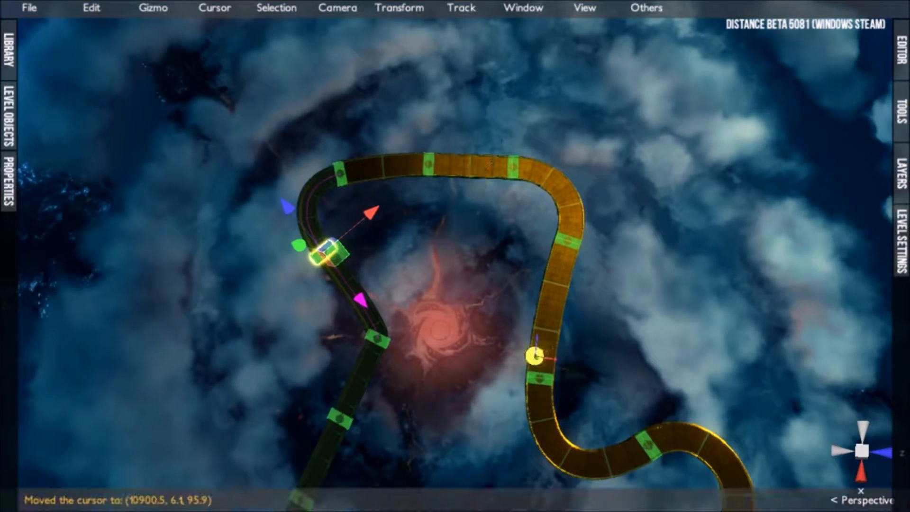
pyautogui.click(8, 49)
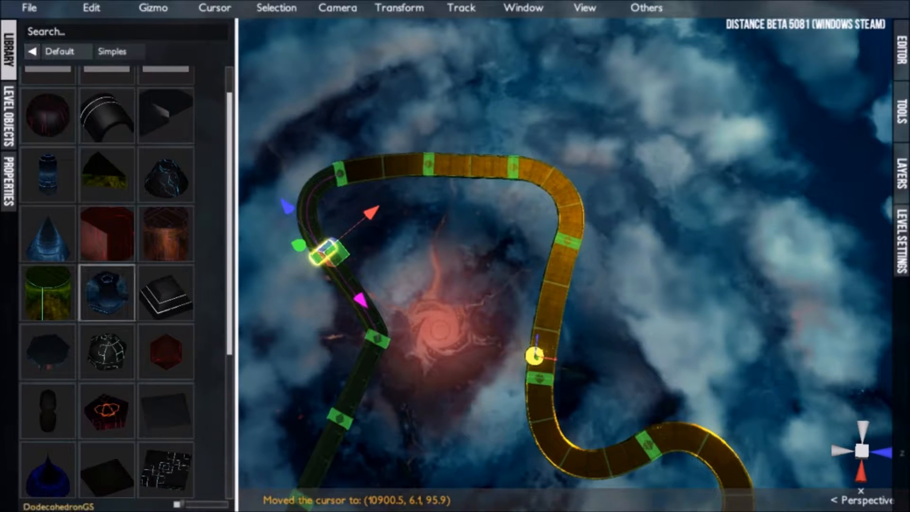
pyautogui.scroll(-4, 106, 289)
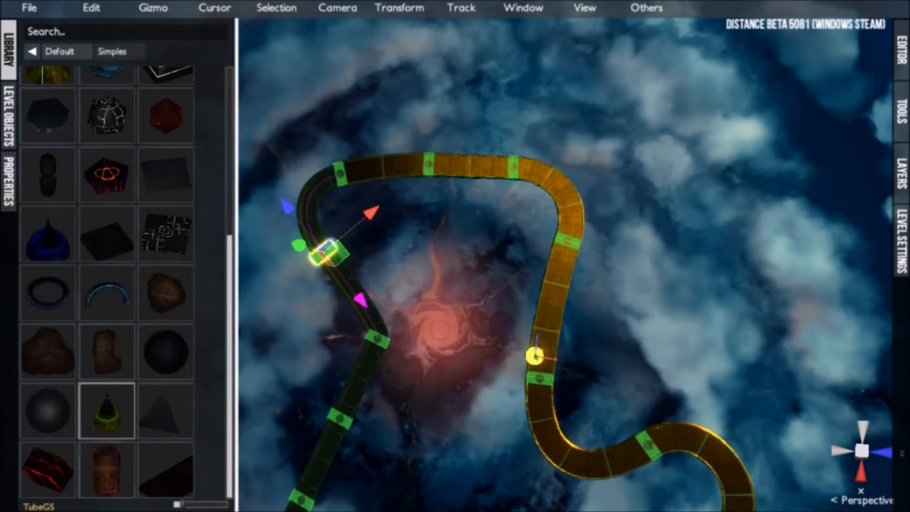
pyautogui.click(106, 470)
pyautogui.press('p')
pyautogui.press('p')
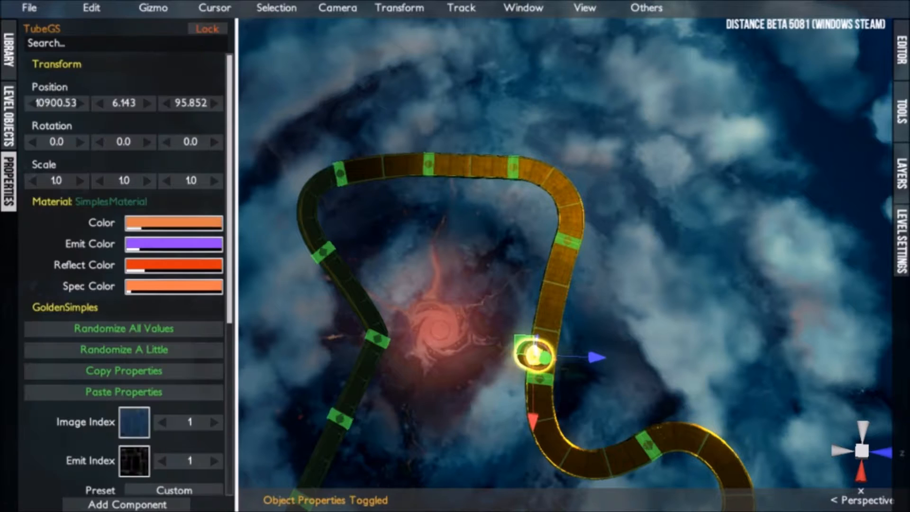
# Move the tube off the road into the middle of the loop, shifting it 183.857 along local X.
pyautogui.press('f')
pyautogui.moveTo(525, 242); pyautogui.dragTo(474, 241)
pyautogui.moveTo(407, 302); pyautogui.dragTo(399, 440)
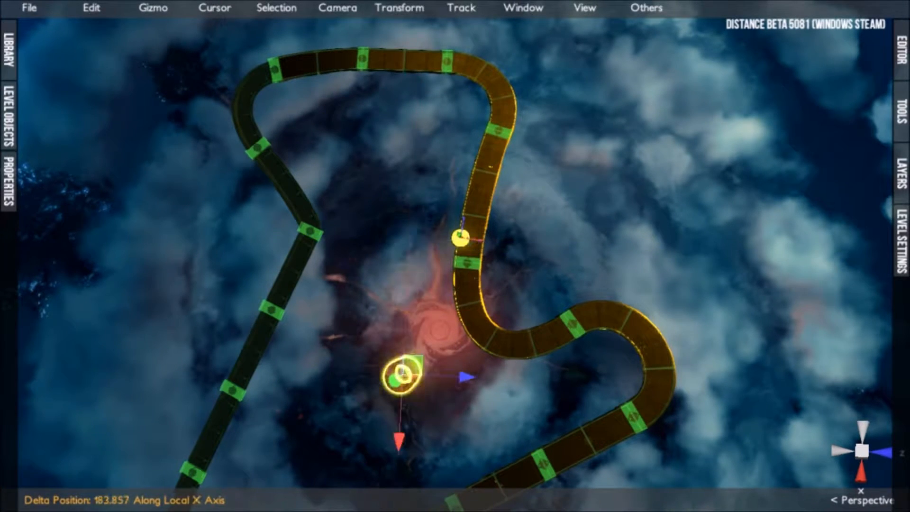
pyautogui.scroll(-3, 399, 440)
pyautogui.moveTo(399, 439); pyautogui.dragTo(399, 303, button='middle')
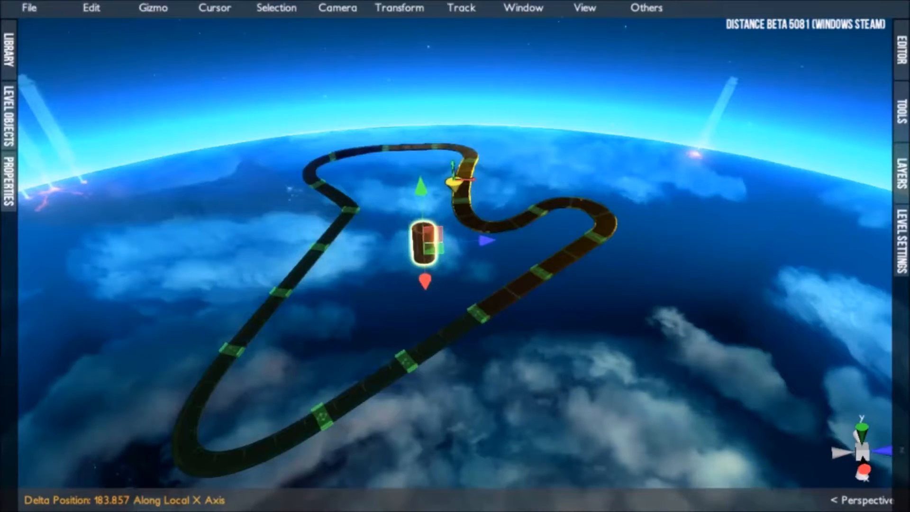
# Scale the tube uniformly to about 476 so that it encloses the whole track.
pyautogui.moveTo(423, 243); pyautogui.dragTo(606, 233)
pyautogui.moveTo(424, 243); pyautogui.dragTo(498, 238)
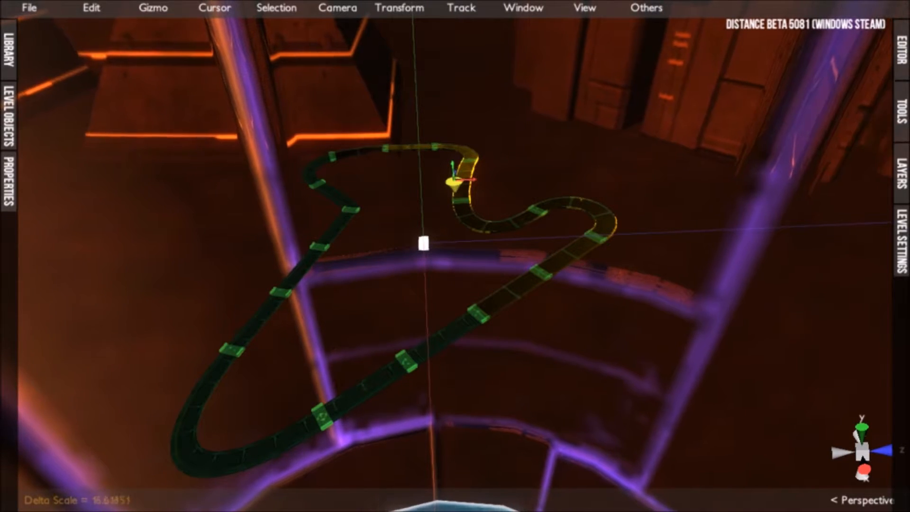
pyautogui.moveTo(423, 243); pyautogui.dragTo(432, 261)
pyautogui.scroll(-6, 436, 199)
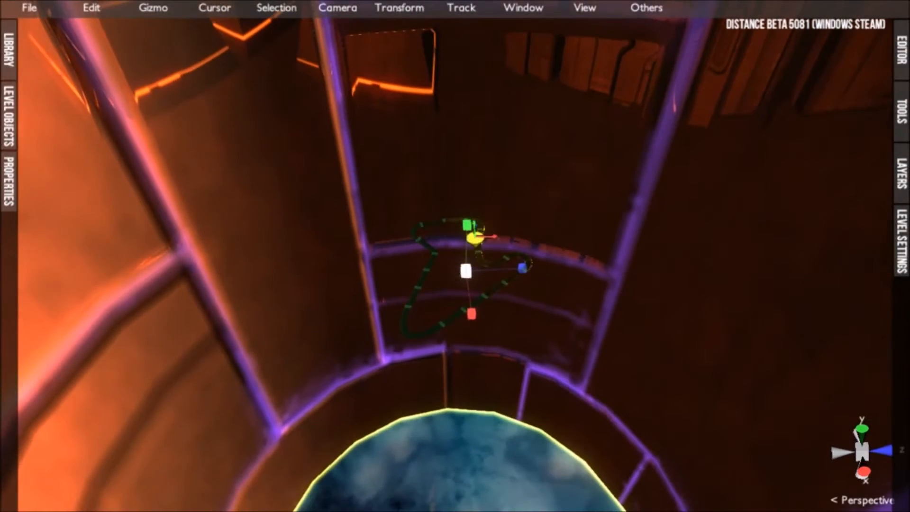
# Set the tube's bump strength to 0.
pyautogui.keyDown('alt'); pyautogui.moveTo(432, 260); pyautogui.dragTo(592, 241, button='middle'); pyautogui.keyUp('alt')
pyautogui.keyDown('alt'); pyautogui.moveTo(592, 241); pyautogui.dragTo(668, 161); pyautogui.keyUp('alt')
pyautogui.keyDown('alt'); pyautogui.moveTo(667, 161); pyautogui.dragTo(379, 178, button='middle'); pyautogui.keyUp('alt')
pyautogui.keyDown('alt'); pyautogui.moveTo(379, 178); pyautogui.dragTo(433, 197); pyautogui.keyUp('alt')
pyautogui.scroll(5, 396, 245)
pyautogui.moveTo(516, 226); pyautogui.dragTo(467, 189)
pyautogui.press('p')
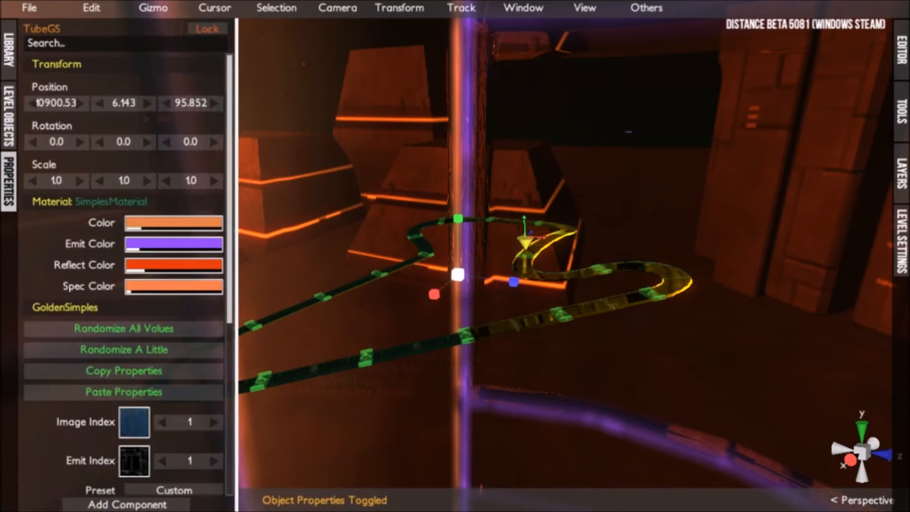
pyautogui.scroll(-6, 124, 275)
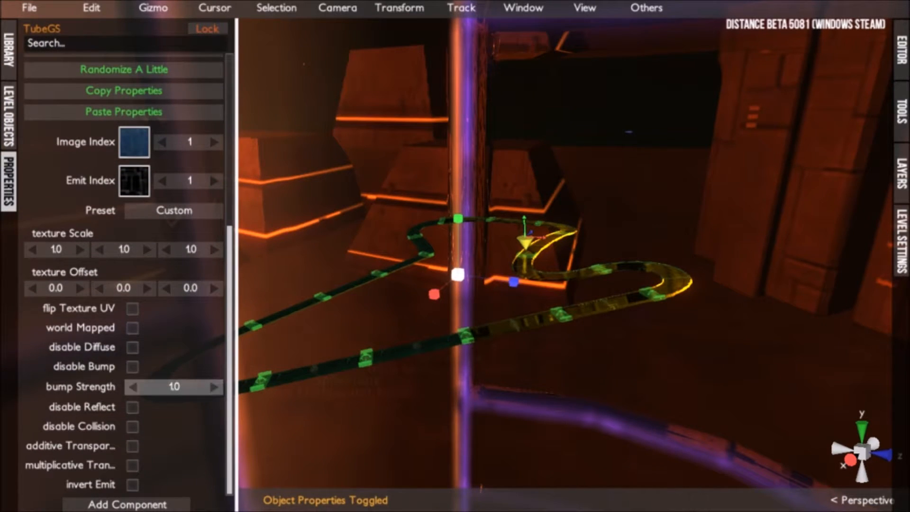
pyautogui.write('0')
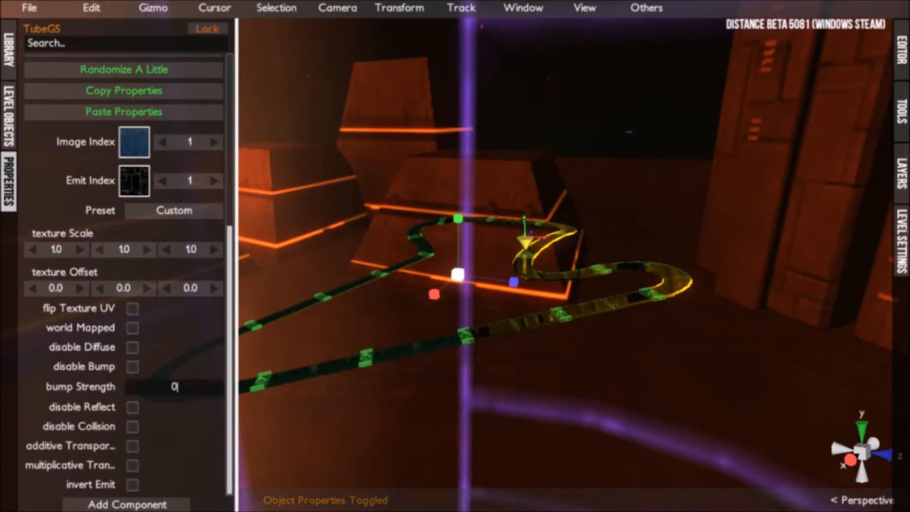
# Set the tube's Emit Color to black with zero alpha, hex 00000000.
pyautogui.scroll(8, 124, 275)
pyautogui.click(173, 195)
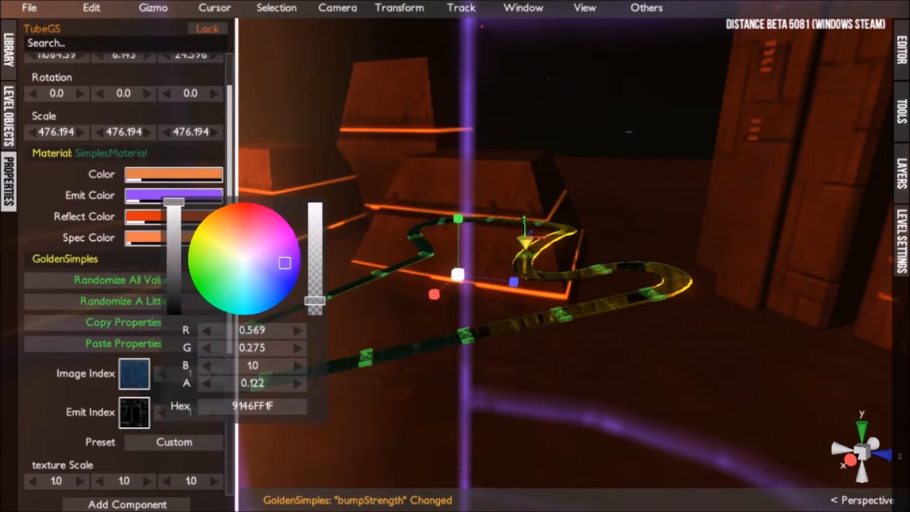
pyautogui.moveTo(173, 202); pyautogui.dragTo(173, 314)
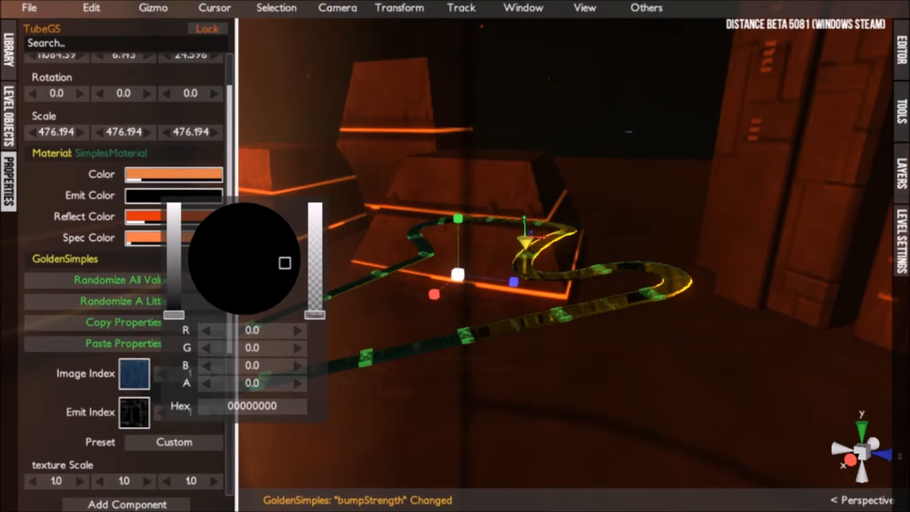
# Change the tube's Color and Reflect Color from orange tones to a pale lavender.
pyautogui.click(174, 174)
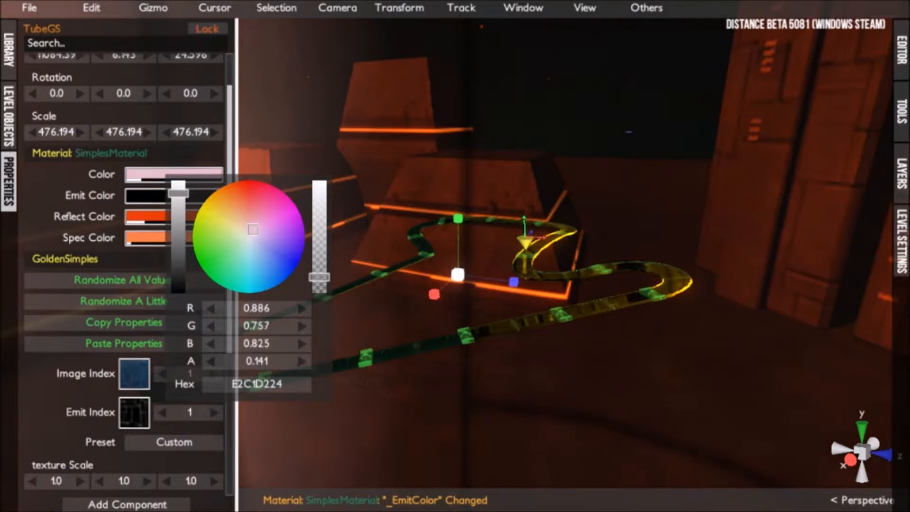
pyautogui.click(173, 216)
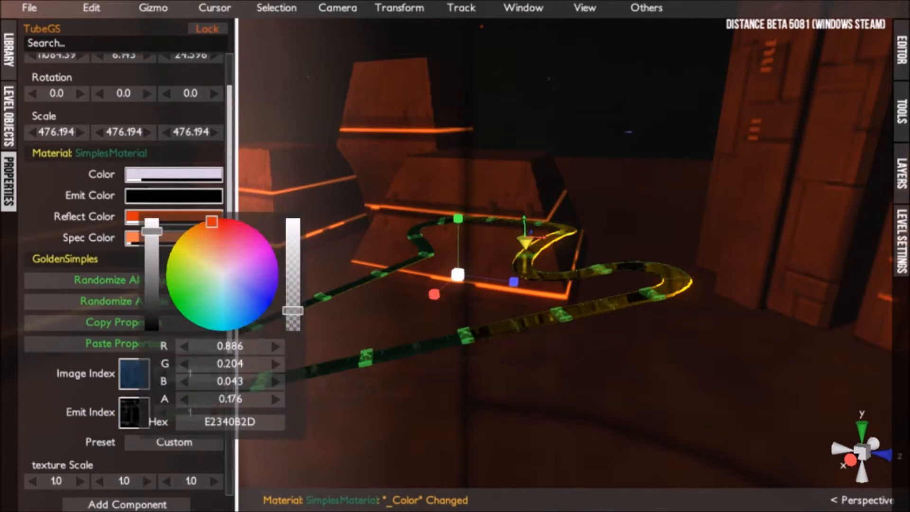
pyautogui.click(218, 284)
pyautogui.moveTo(222, 276)
pyautogui.mouseDown()
pyautogui.moveTo(217, 259)
pyautogui.moveTo(234, 245)
pyautogui.moveTo(217, 225)
pyautogui.moveTo(205, 251)
pyautogui.moveTo(203, 303)
pyautogui.moveTo(254, 320)
pyautogui.moveTo(226, 272)
pyautogui.mouseUp()
pyautogui.press('Escape')
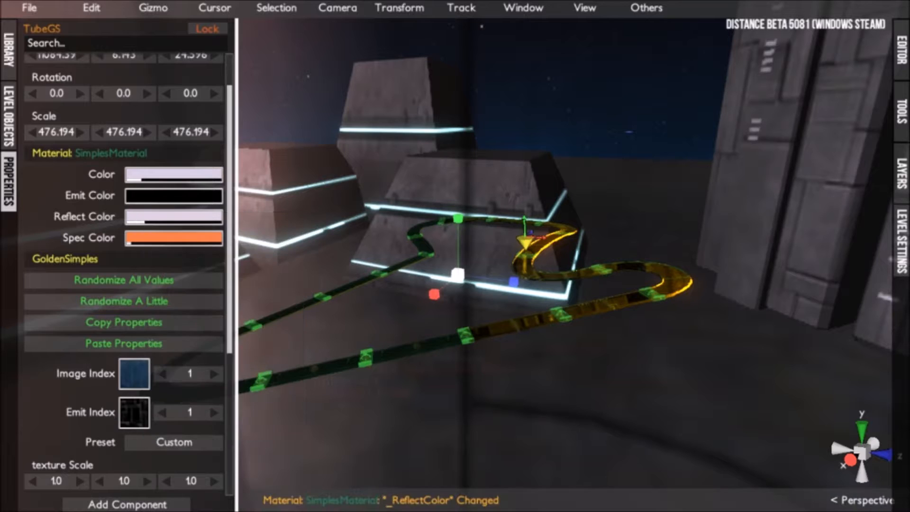
# Set the tube's Spec Color to black and close its properties.
pyautogui.click(174, 238)
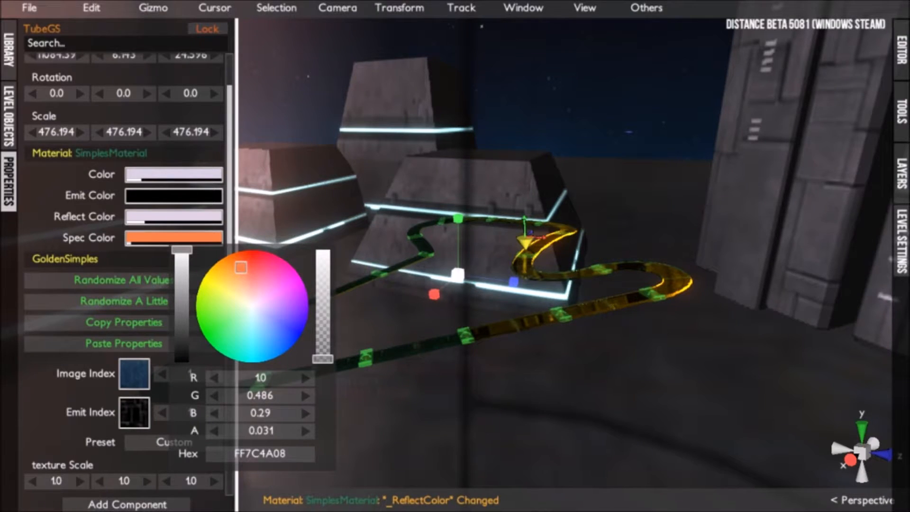
pyautogui.moveTo(180, 342); pyautogui.dragTo(181, 363)
pyautogui.press('Escape')
pyautogui.click(8, 182)
# Try Image Index 0 on the tube, enable disable Bump, and set Image Index back to 1.
pyautogui.keyDown('alt'); pyautogui.moveTo(522, 265); pyautogui.dragTo(332, 261); pyautogui.keyUp('alt')
pyautogui.moveTo(455, 256); pyautogui.dragTo(560, 228, button='right')
pyautogui.keyDown('alt'); pyautogui.moveTo(473, 285); pyautogui.dragTo(408, 232); pyautogui.keyUp('alt')
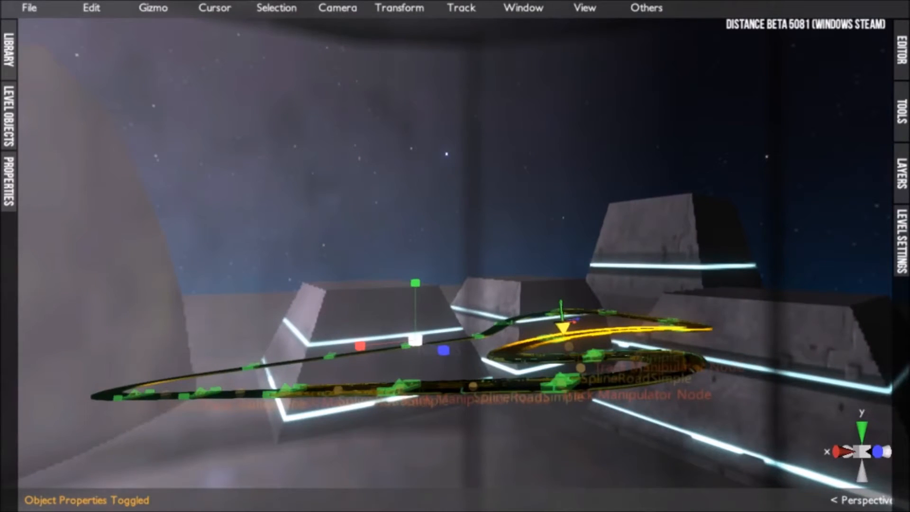
pyautogui.click(8, 181)
pyautogui.scroll(-2, 124, 275)
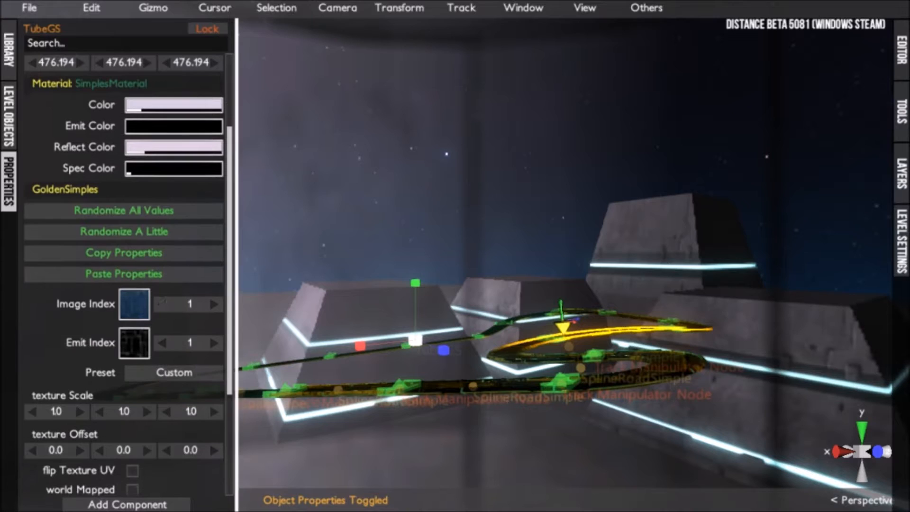
pyautogui.click(162, 304)
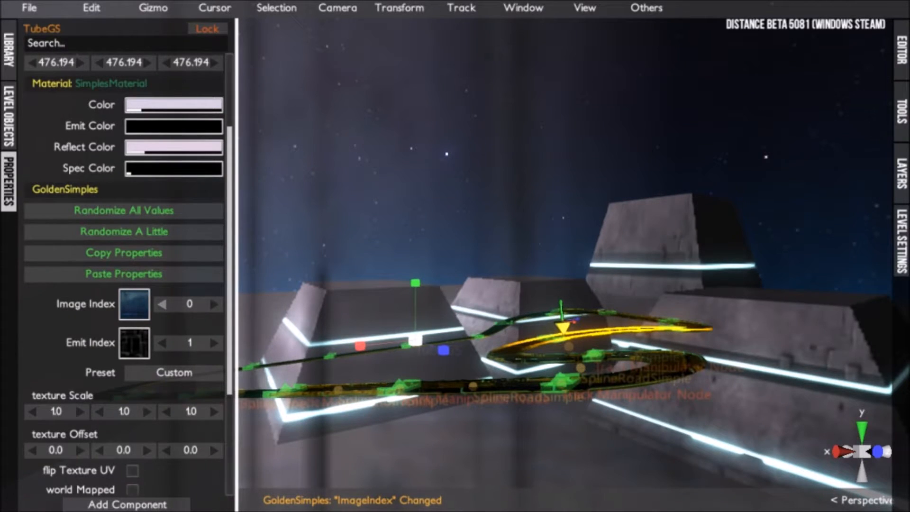
pyautogui.scroll(-2, 124, 275)
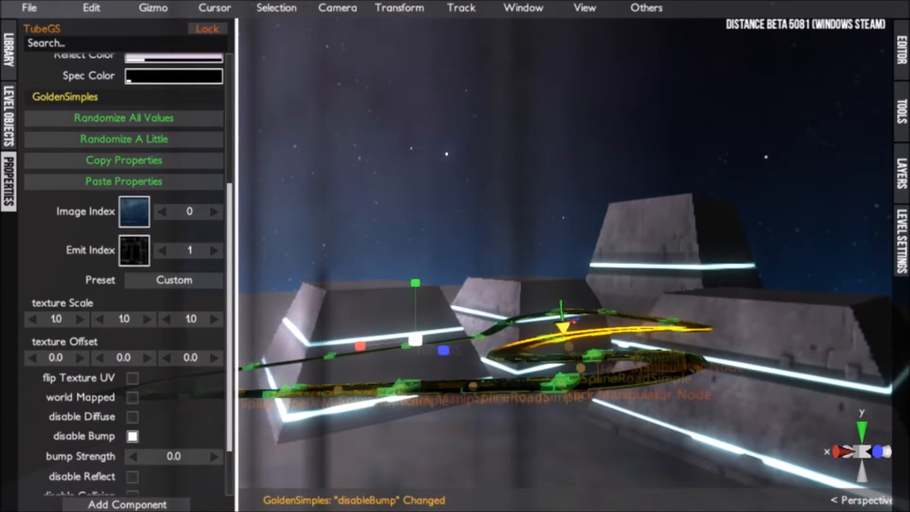
pyautogui.click(214, 212)
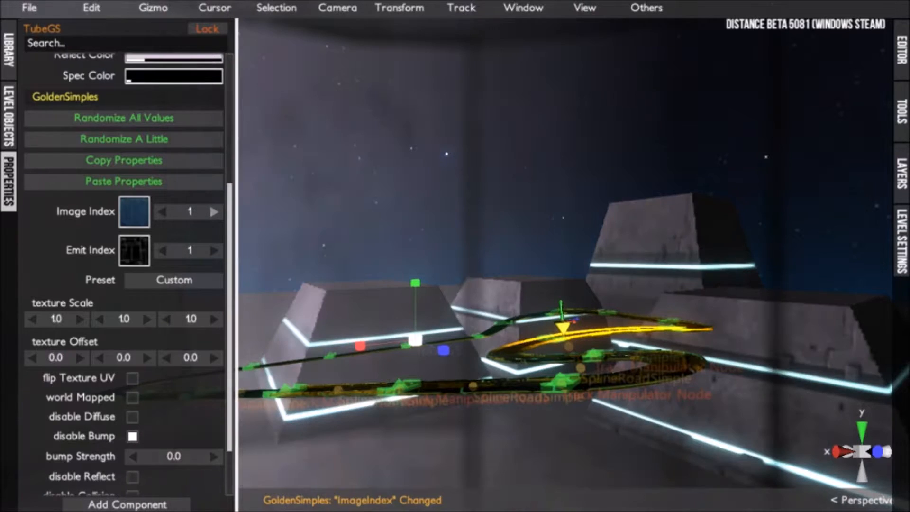
# Brighten the tube's Color to hex F4EBFF24.
pyautogui.scroll(-2, 214, 211)
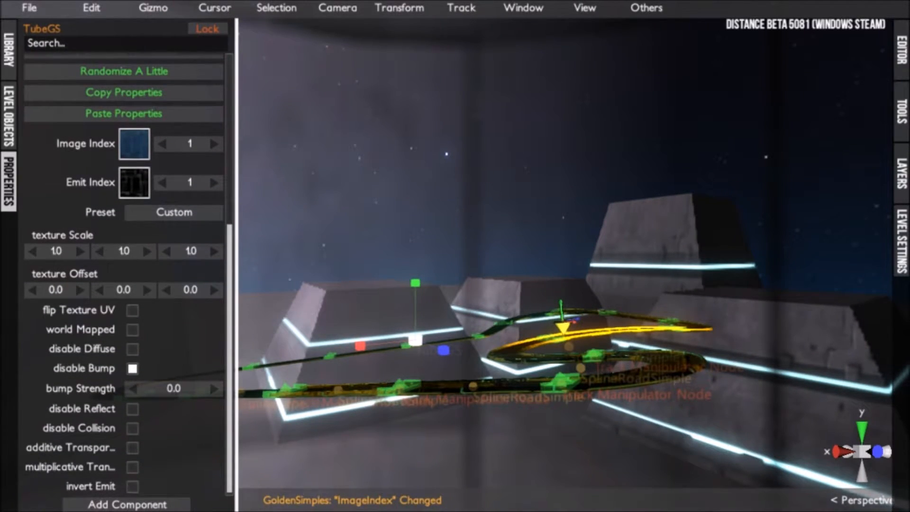
pyautogui.scroll(5, 124, 275)
pyautogui.scroll(-2, 124, 274)
pyautogui.scroll(2, 124, 275)
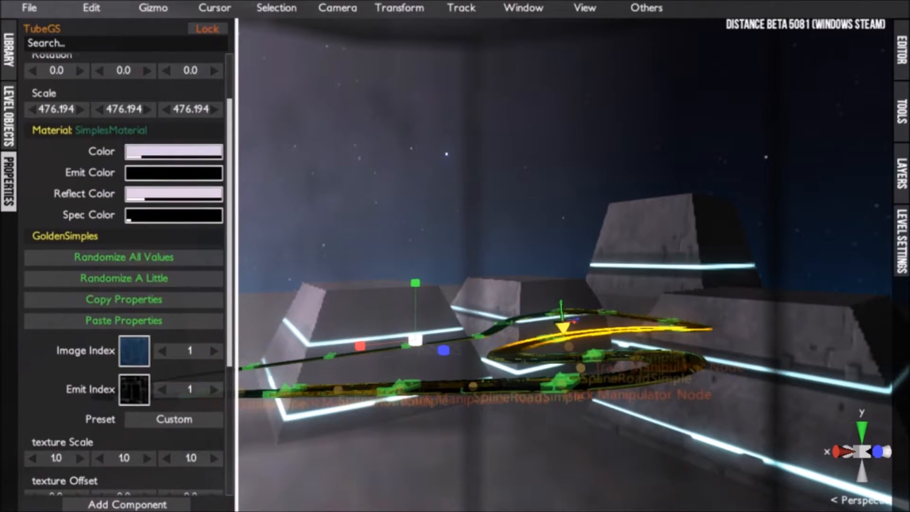
pyautogui.click(174, 193)
pyautogui.click(173, 152)
pyautogui.moveTo(224, 179)
pyautogui.mouseDown()
pyautogui.moveTo(225, 278)
pyautogui.moveTo(224, 167)
pyautogui.mouseUp()
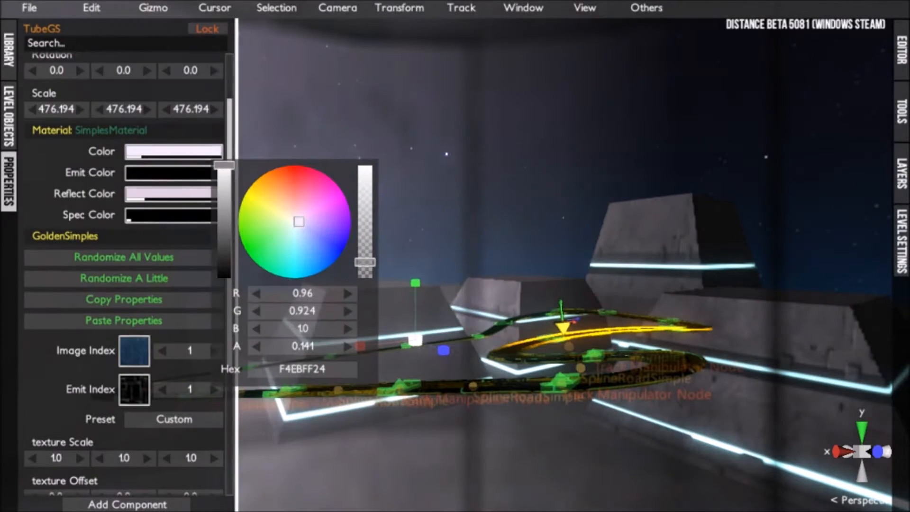
# Leave the test drive, set the tube's three texture Scale values to 0, and adjust its Color.
pyautogui.moveTo(521, 285); pyautogui.dragTo(483, 266, button='right')
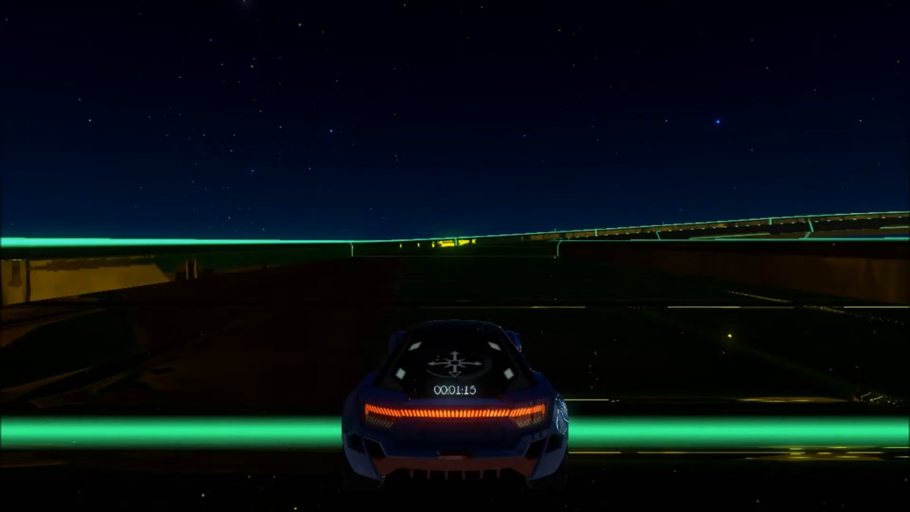
pyautogui.press('Escape')
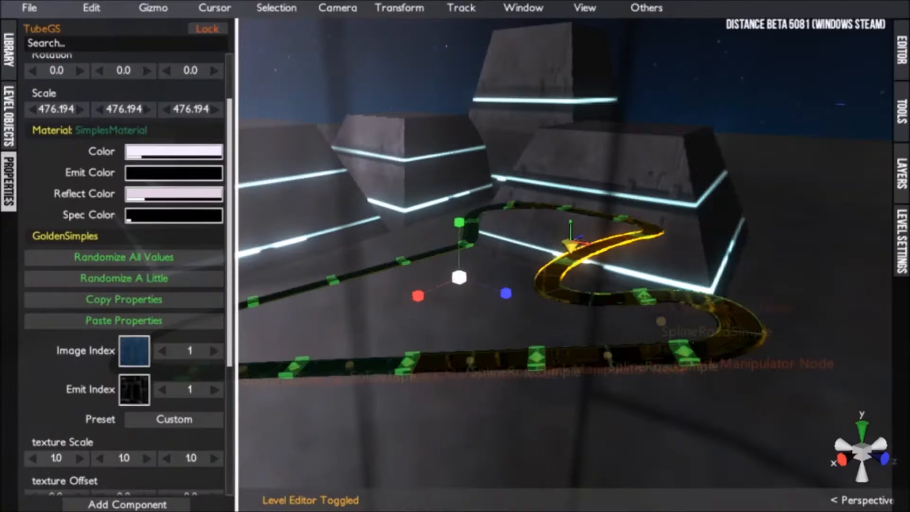
pyautogui.scroll(-5, 128, 275)
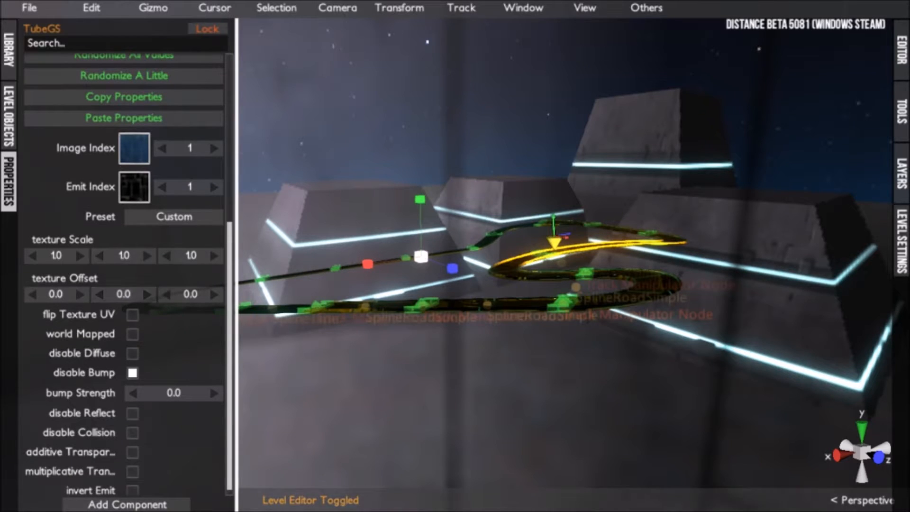
pyautogui.write('0')
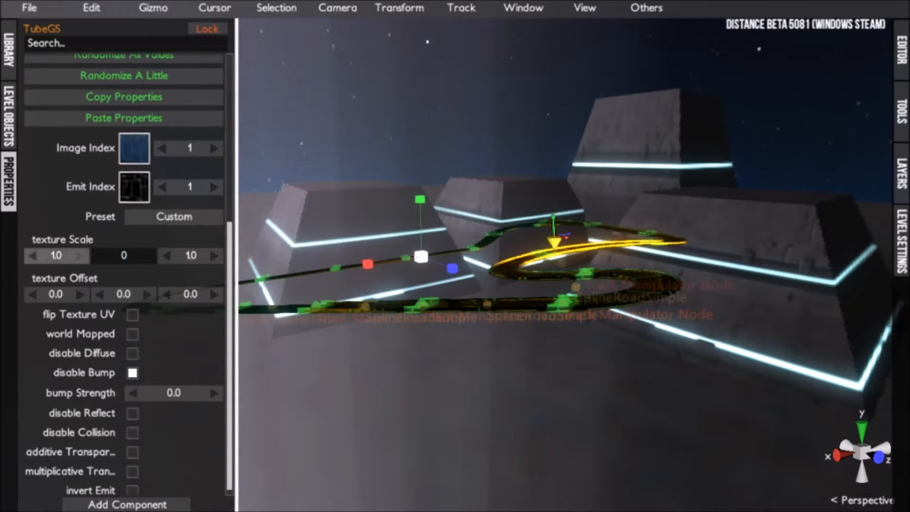
pyautogui.click(56, 255)
pyautogui.write('0')
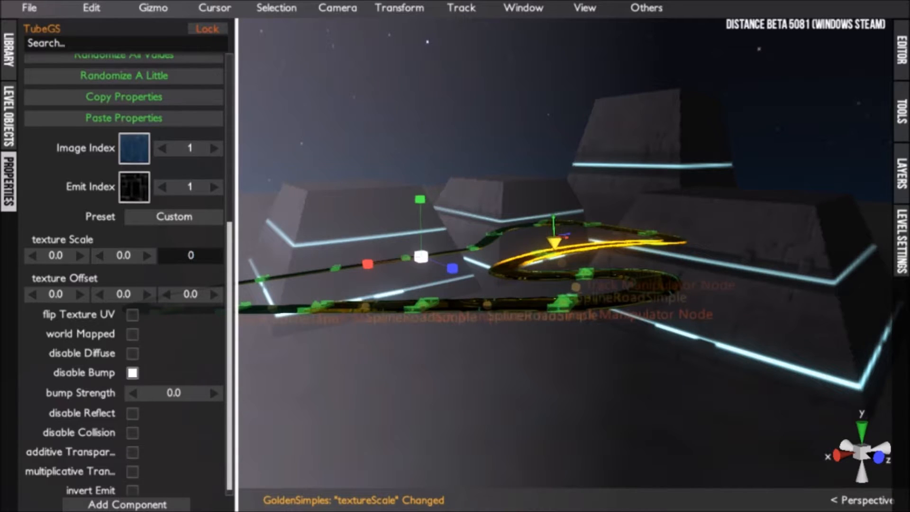
pyautogui.scroll(4, 124, 275)
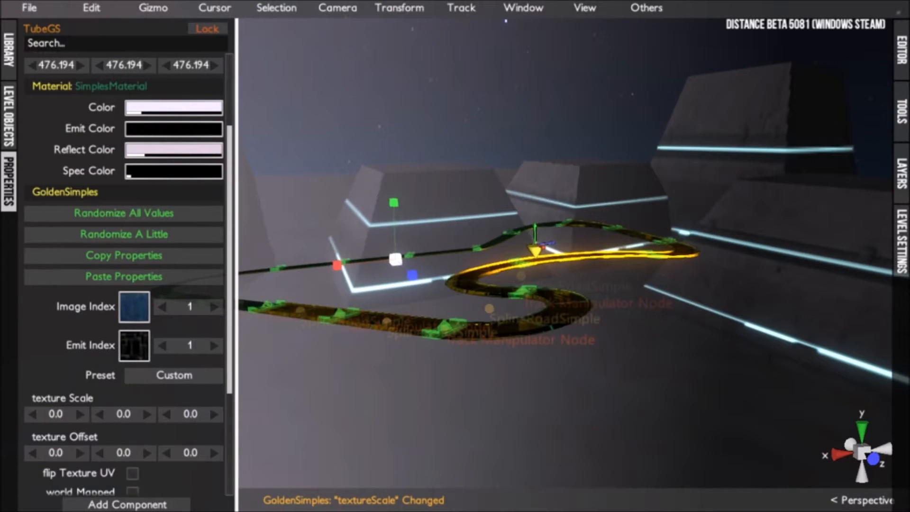
pyautogui.click(205, 107)
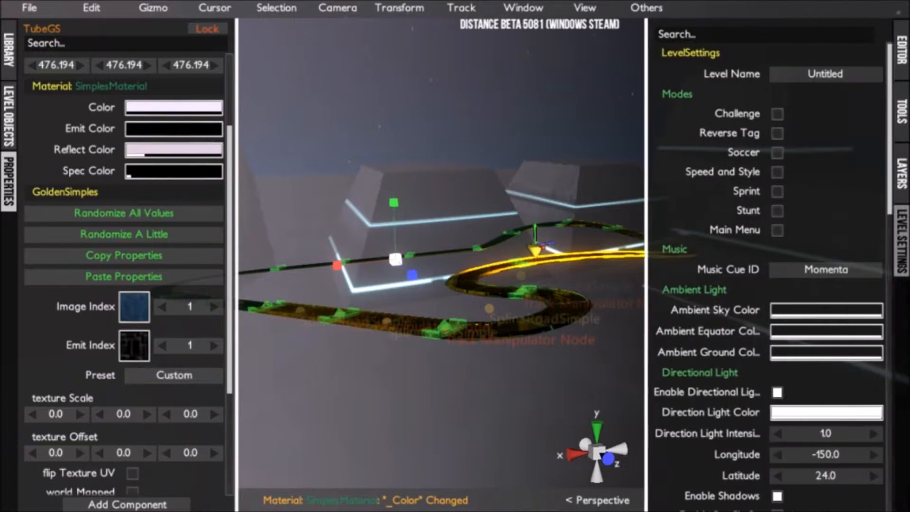
# Raise Sky Far to 11486.51 and set Sky Fade Distance to 0 in the level settings, leaving Enable Shadows on.
pyautogui.scroll(-6, 767, 266)
pyautogui.scroll(-5, 823, 339)
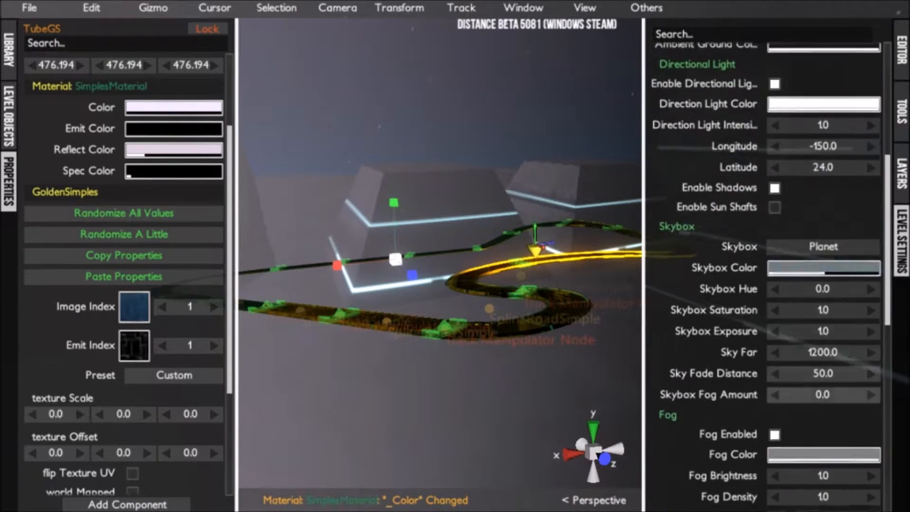
pyautogui.moveTo(823, 339); pyautogui.dragTo(872, 339)
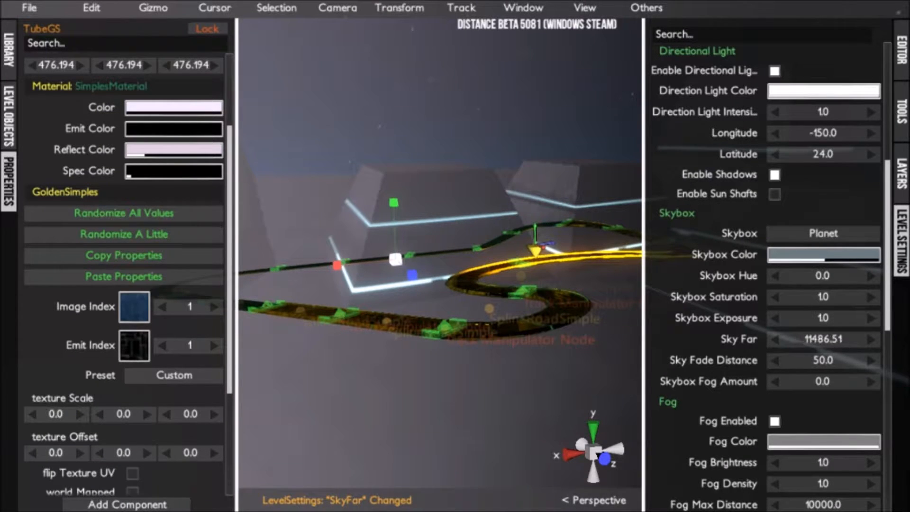
pyautogui.click(823, 360)
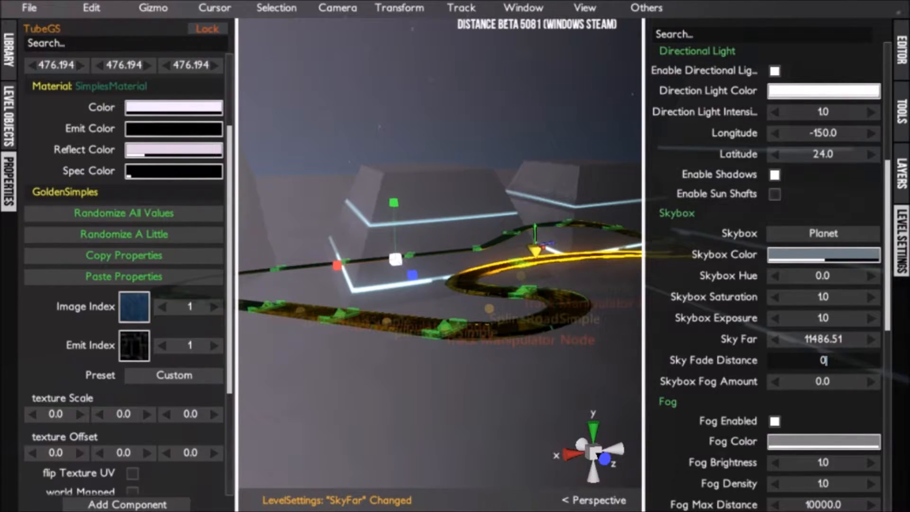
pyautogui.press('Return')
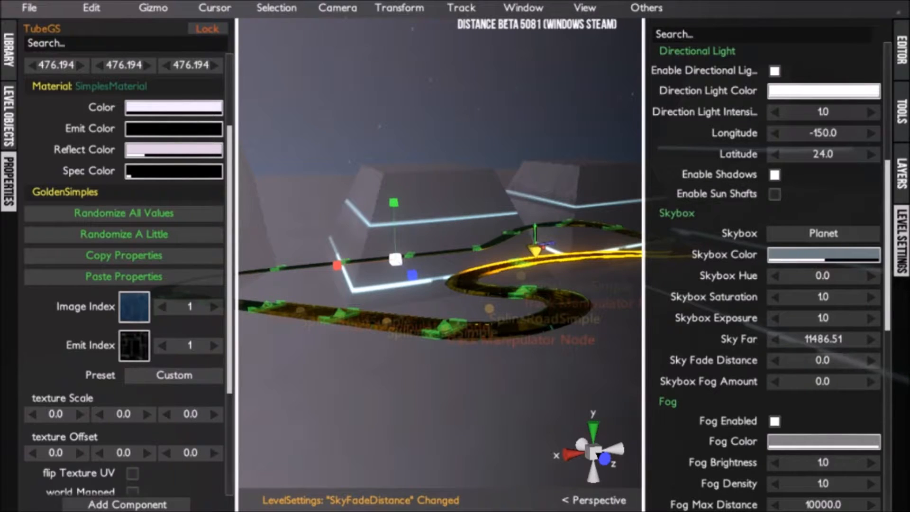
pyautogui.click(774, 175)
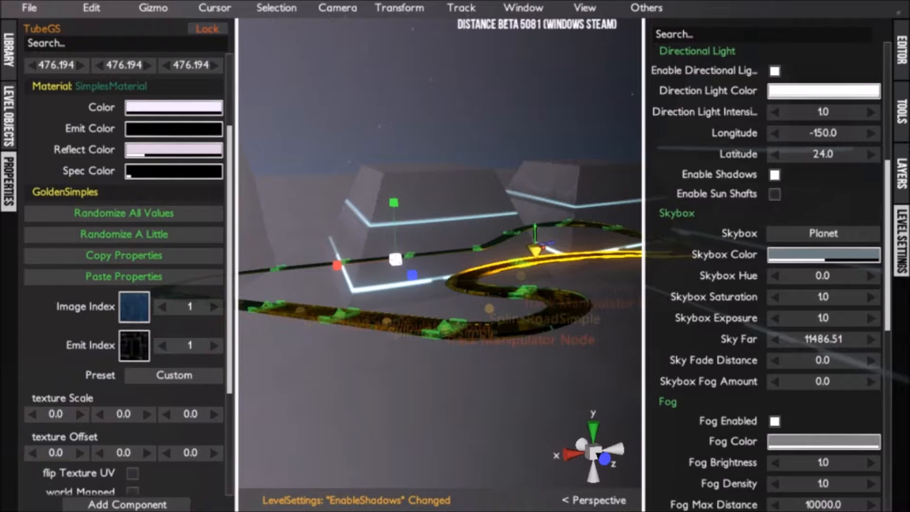
pyautogui.click(902, 50)
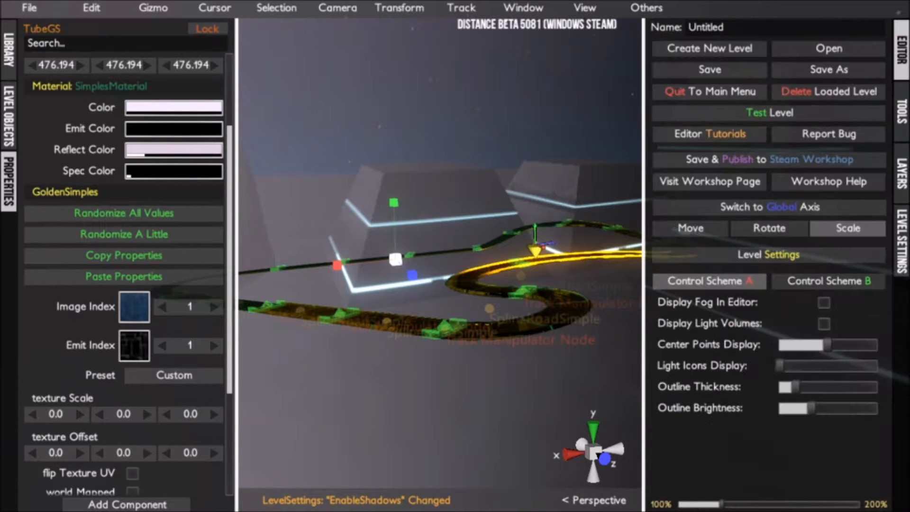
pyautogui.click(901, 50)
# Compare the tube's textures by stepping Image Index from 0 up to 13.
pyautogui.moveTo(688, 265); pyautogui.dragTo(412, 256, button='right')
pyautogui.click(162, 307)
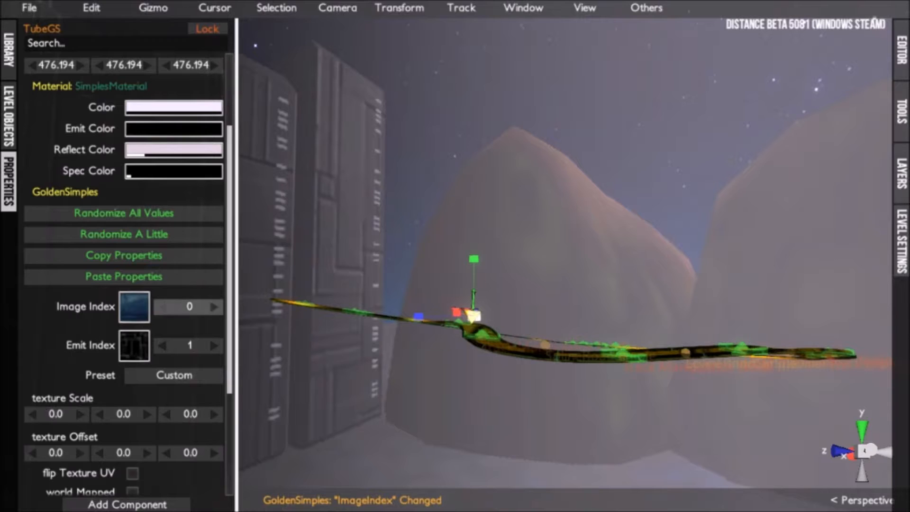
pyautogui.doubleClick(214, 306)
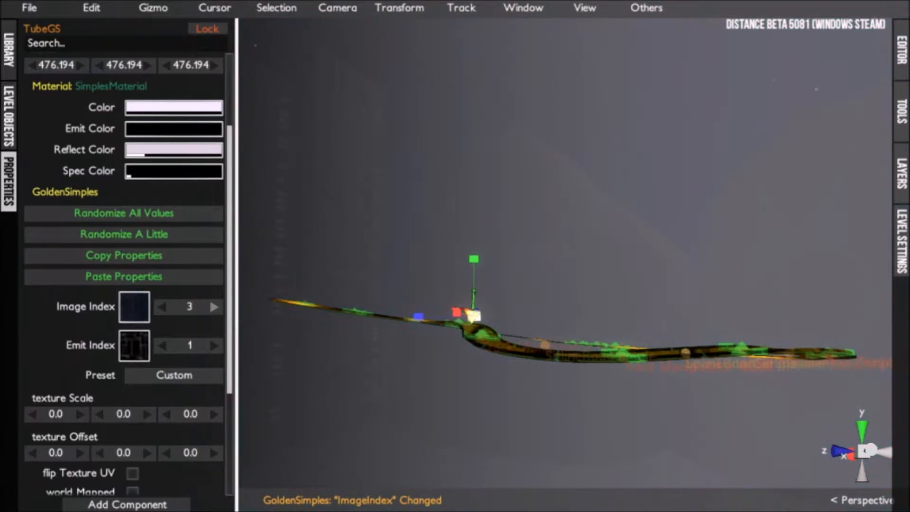
pyautogui.click(214, 307)
pyautogui.click(213, 307)
pyautogui.click(214, 306)
pyautogui.click(214, 307)
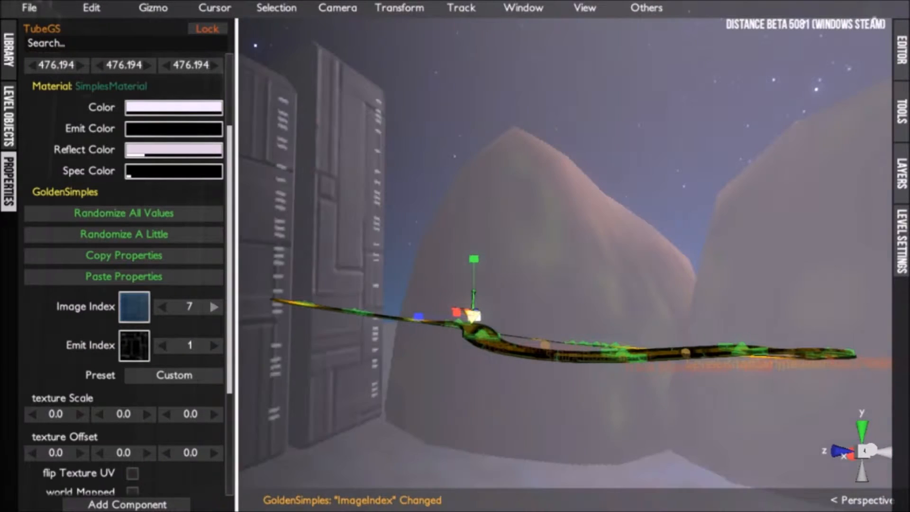
pyautogui.click(214, 306)
pyautogui.click(214, 306)
pyautogui.click(214, 306)
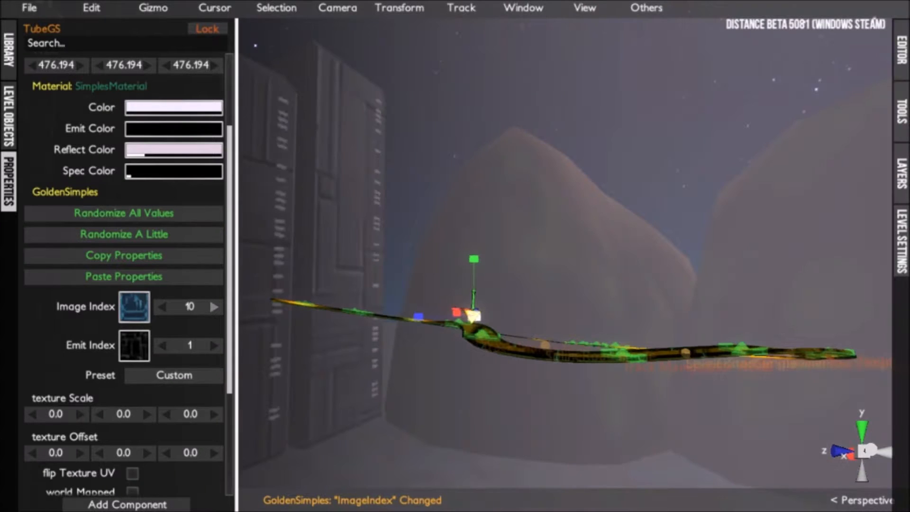
pyautogui.click(214, 307)
pyautogui.click(214, 306)
pyautogui.click(214, 307)
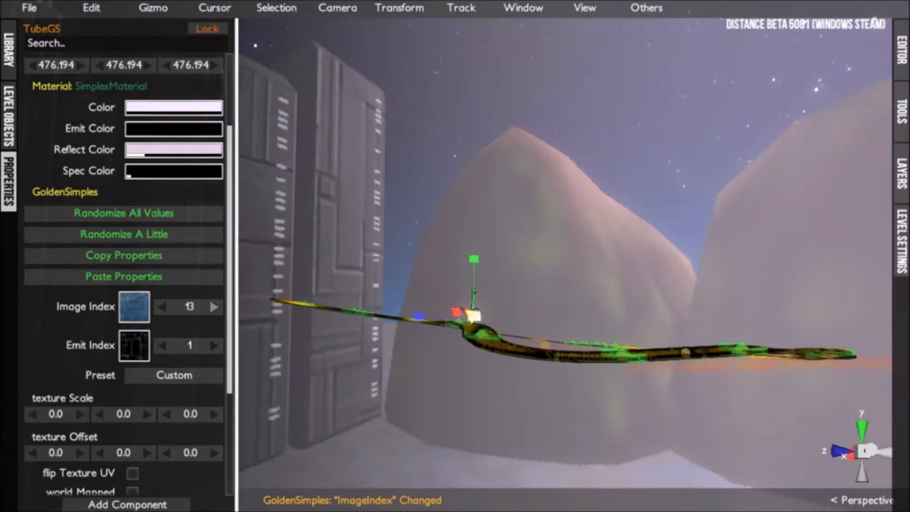
# Scale the tube down uniformly to about 134.6 and set its Image Index to 15.
pyautogui.keyDown('alt'); pyautogui.moveTo(379, 285); pyautogui.dragTo(701, 282); pyautogui.keyUp('alt')
pyautogui.keyDown('alt'); pyautogui.moveTo(616, 282); pyautogui.dragTo(512, 323); pyautogui.keyUp('alt')
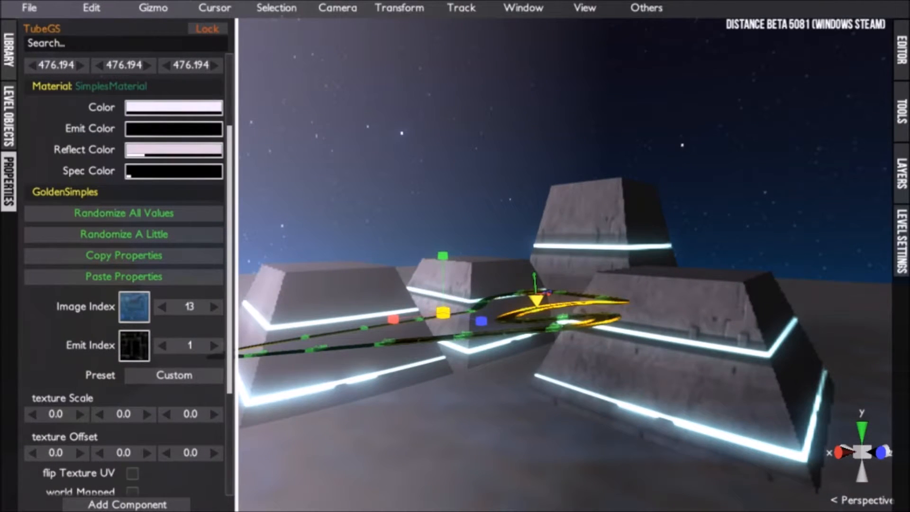
pyautogui.moveTo(433, 320); pyautogui.dragTo(356, 308)
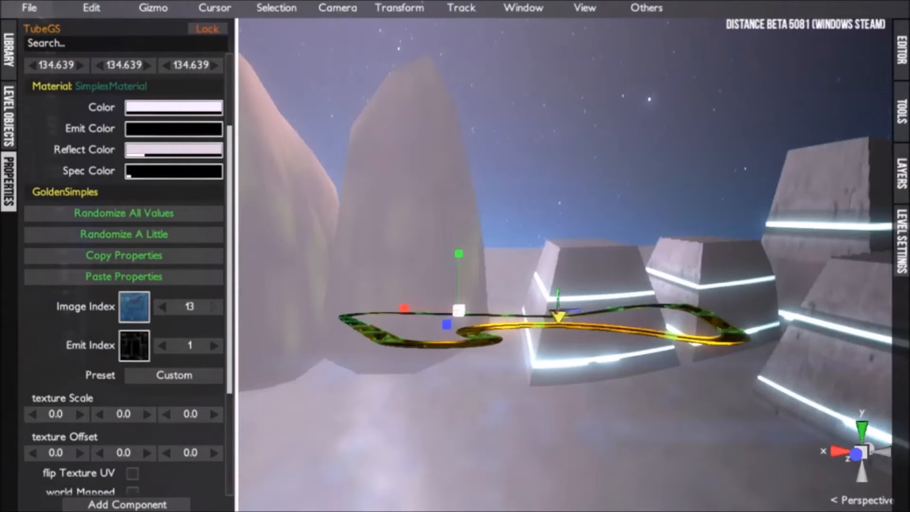
pyautogui.click(214, 307)
pyautogui.click(214, 307)
# Test-drive the track to check its reflections from several car camera views, and return to the level editor.
pyautogui.keyDown('alt'); pyautogui.moveTo(474, 293); pyautogui.dragTo(450, 290); pyautogui.keyUp('alt')
pyautogui.scroll(-4, 128, 275)
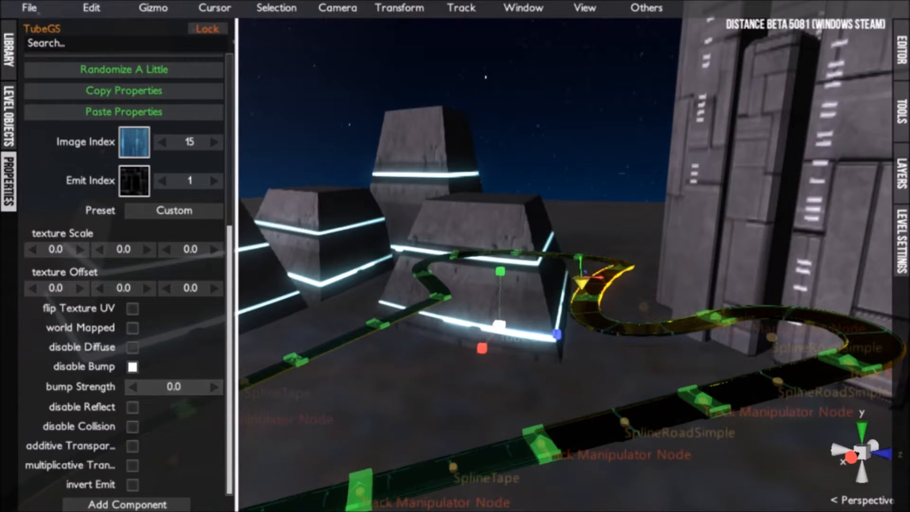
pyautogui.keyDown('alt'); pyautogui.moveTo(450, 289); pyautogui.dragTo(517, 336); pyautogui.keyUp('alt')
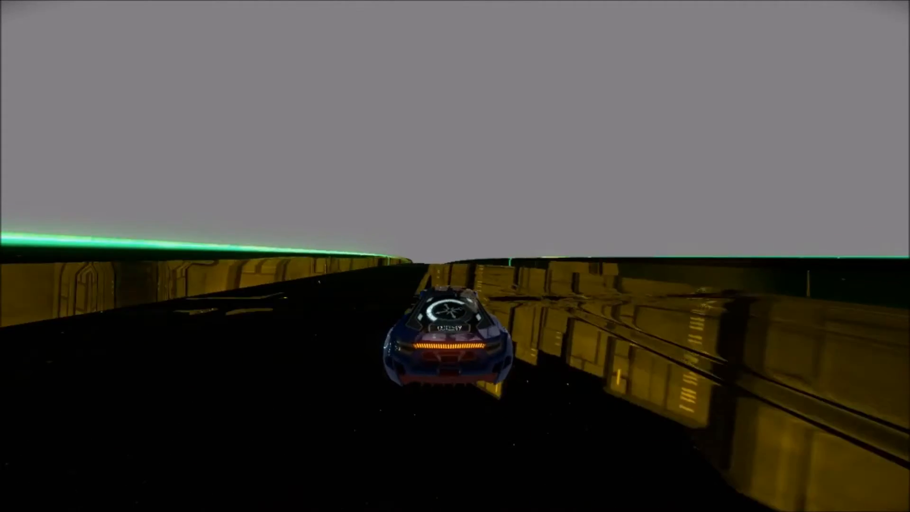
pyautogui.press('c')
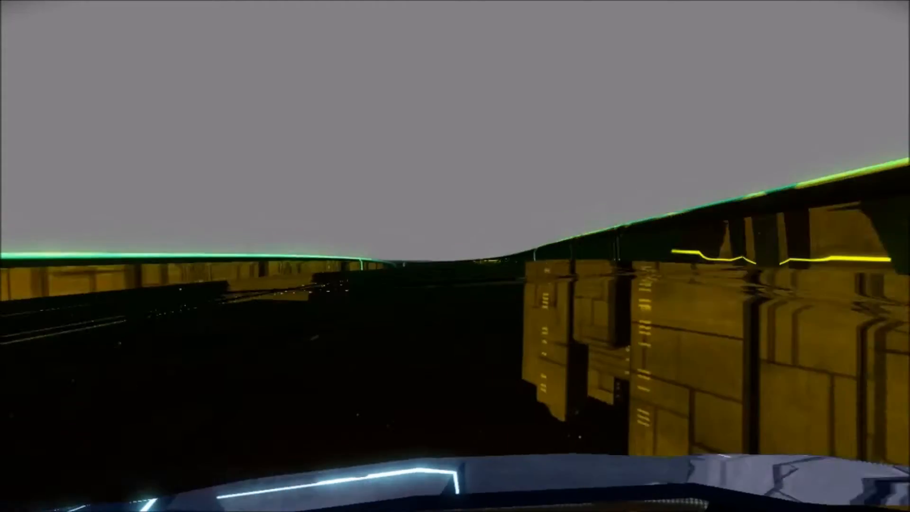
pyautogui.press('c')
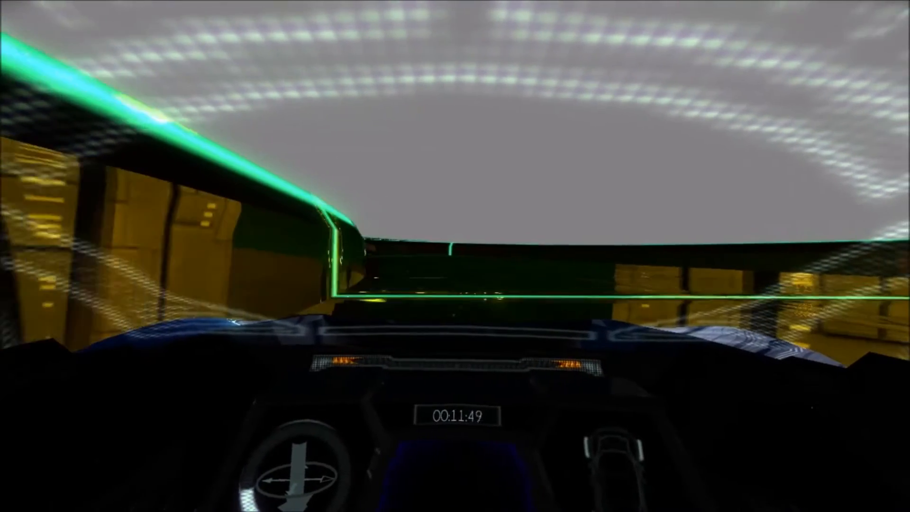
pyautogui.press('Tab')
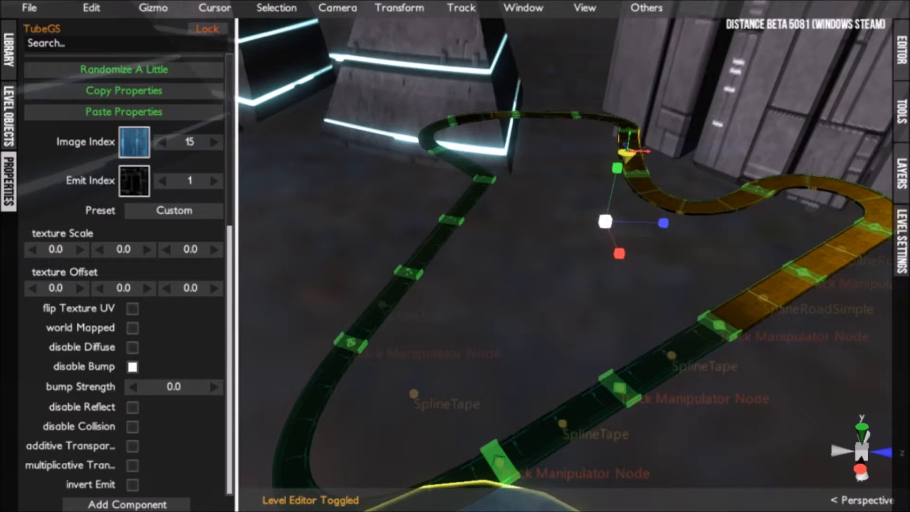
# Disable fog in the level settings.
pyautogui.click(901, 240)
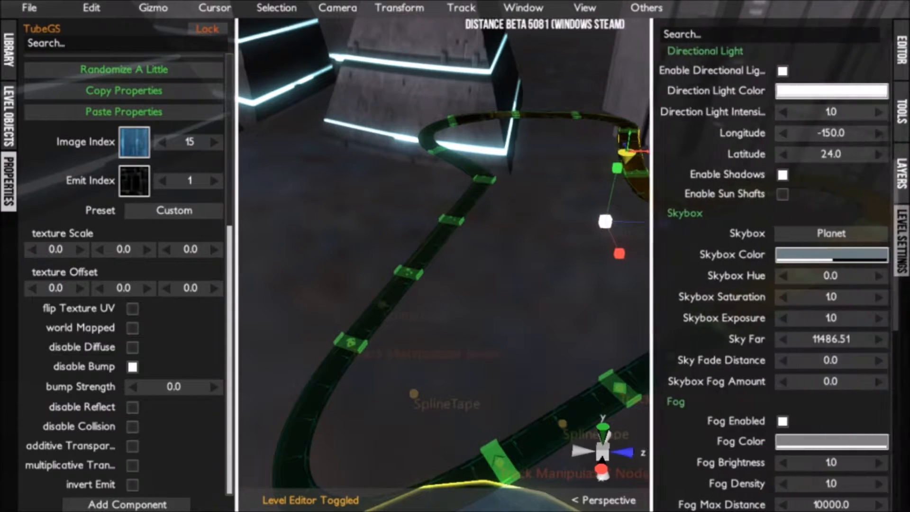
pyautogui.scroll(-2, 766, 265)
pyautogui.click(775, 355)
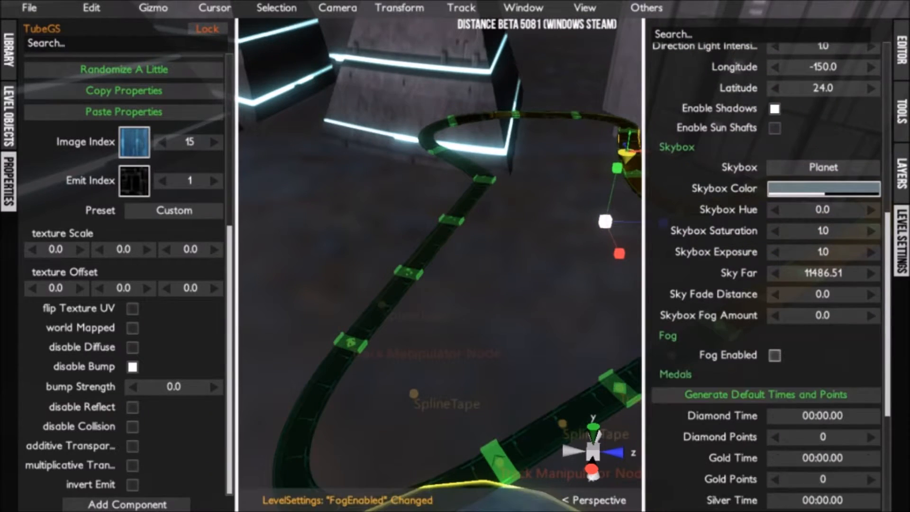
pyautogui.scroll(-2, 774, 355)
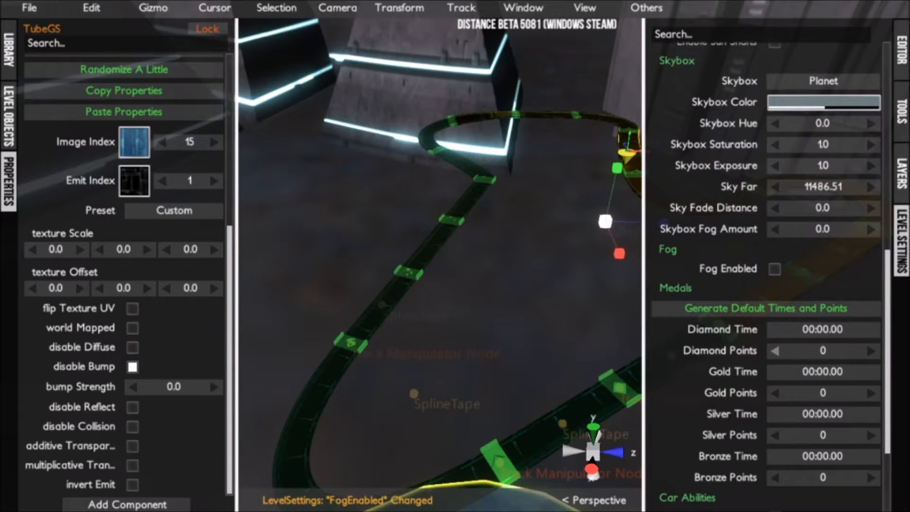
pyautogui.scroll(-2, 775, 355)
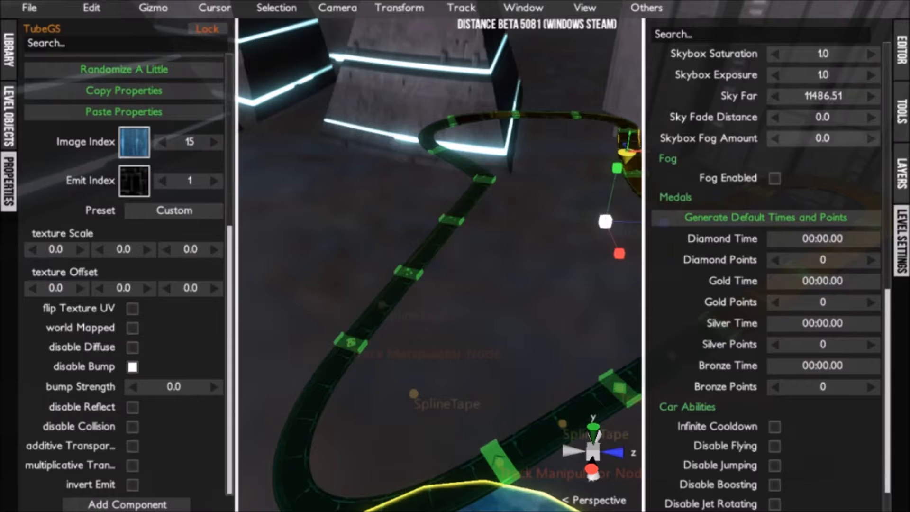
# Enter 999999999 for Sky Far and close the level settings.
pyautogui.moveTo(806, 97); pyautogui.dragTo(842, 97)
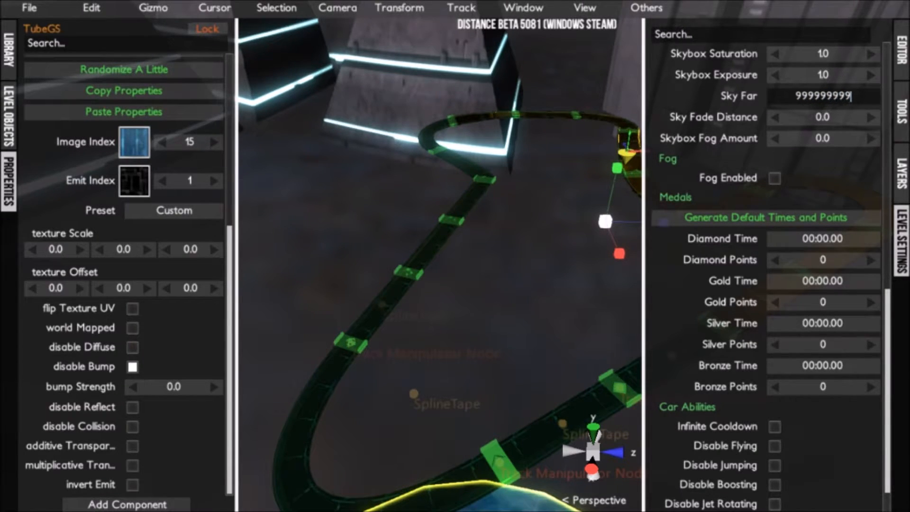
pyautogui.press('Return')
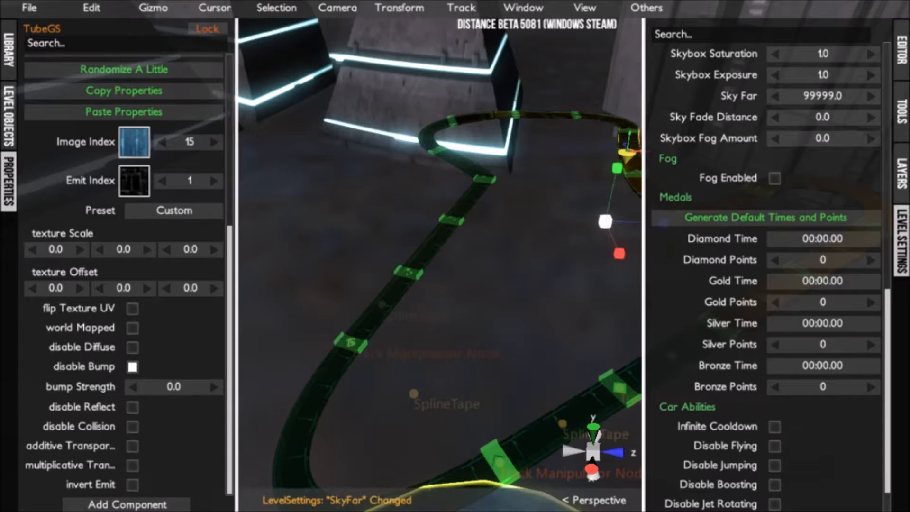
pyautogui.click(900, 50)
pyautogui.click(901, 50)
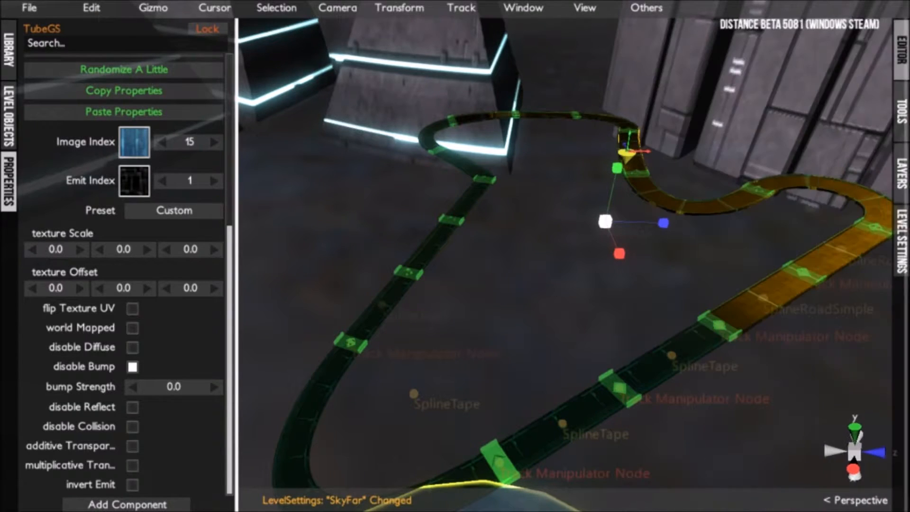
# Test the level by flying the car around, return to the editor, and examine the loop from below.
pyautogui.moveTo(569, 237); pyautogui.dragTo(654, 199, button='middle')
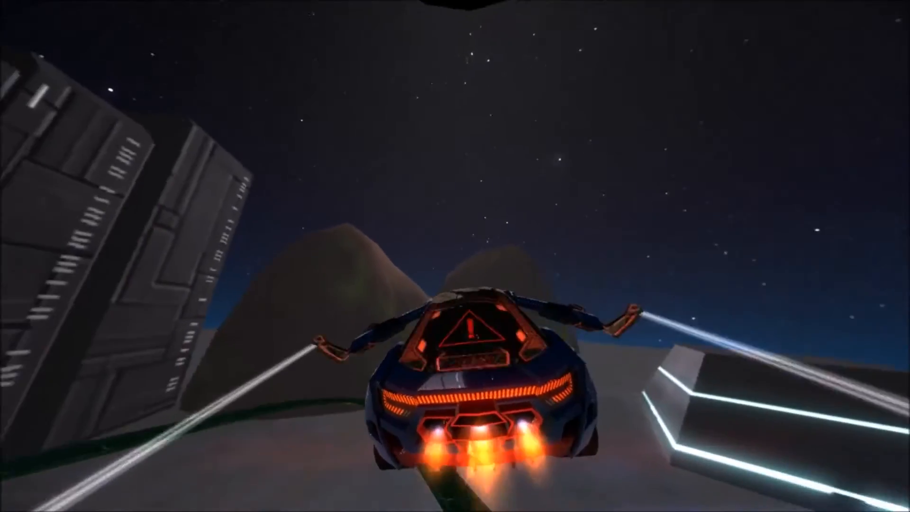
pyautogui.press('Tab')
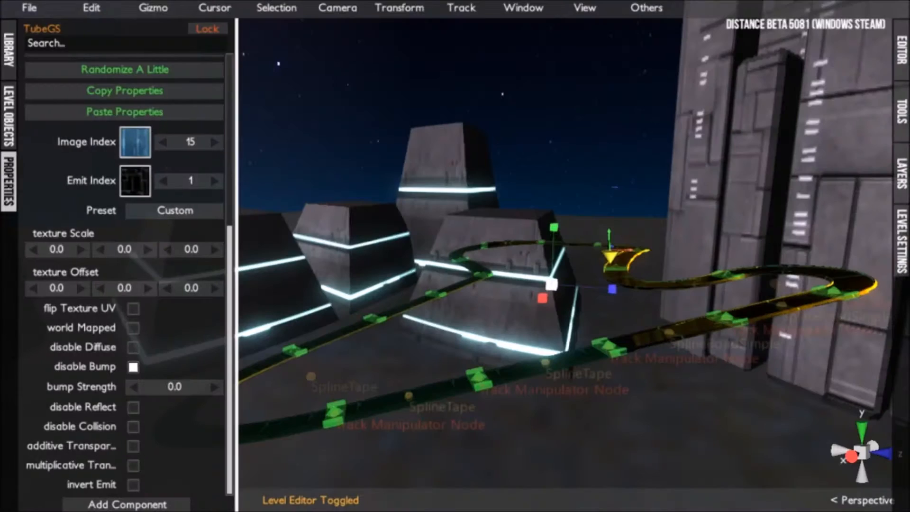
pyautogui.keyDown('alt'); pyautogui.moveTo(564, 284); pyautogui.dragTo(450, 232); pyautogui.keyUp('alt')
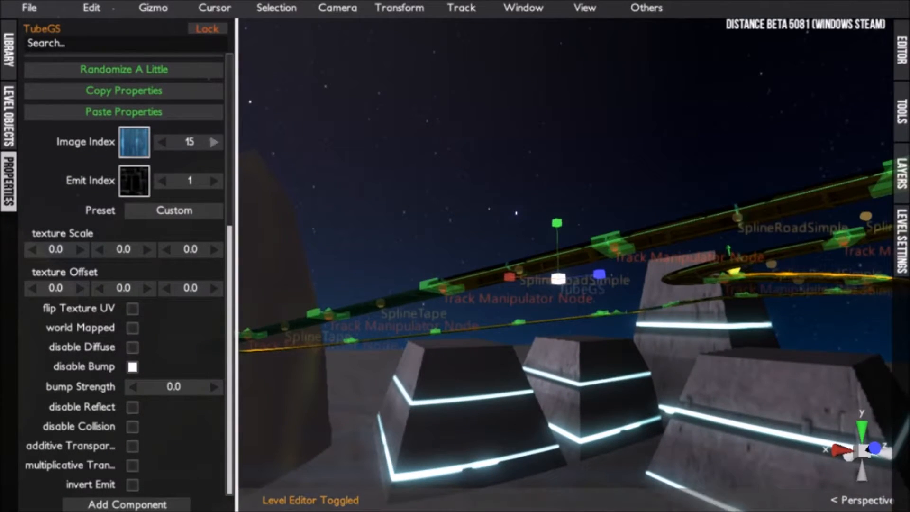
# Set the TubeGS Image Index to 21 and examine the change from around the track loop.
pyautogui.click(214, 142)
pyautogui.click(213, 141)
pyautogui.click(214, 142)
pyautogui.click(214, 141)
pyautogui.click(214, 142)
pyautogui.keyDown('alt'); pyautogui.moveTo(474, 285); pyautogui.dragTo(279, 242); pyautogui.keyUp('alt')
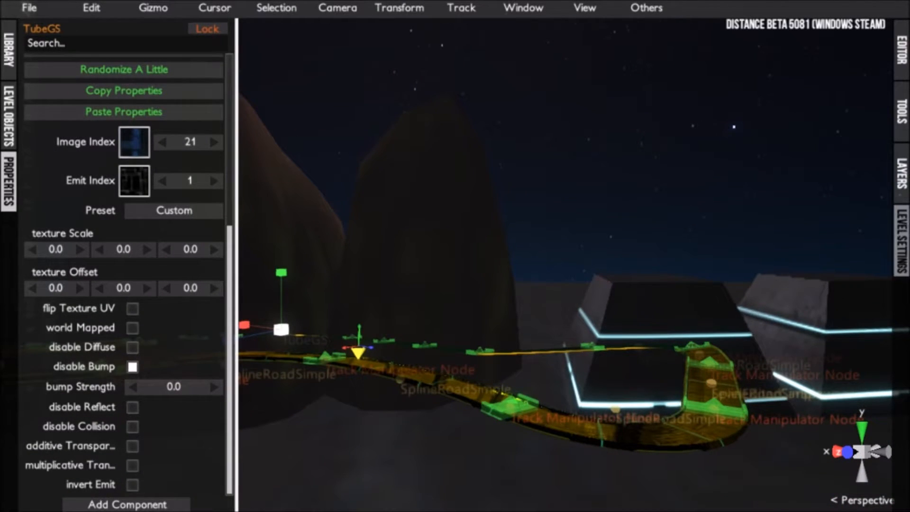
# Set Skybox Exposure to 2.248 in the level settings, test-drive the track, and return to the level editor.
pyautogui.click(902, 240)
pyautogui.scroll(5, 766, 265)
pyautogui.scroll(2, 822, 351)
pyautogui.moveTo(822, 351); pyautogui.dragTo(848, 351)
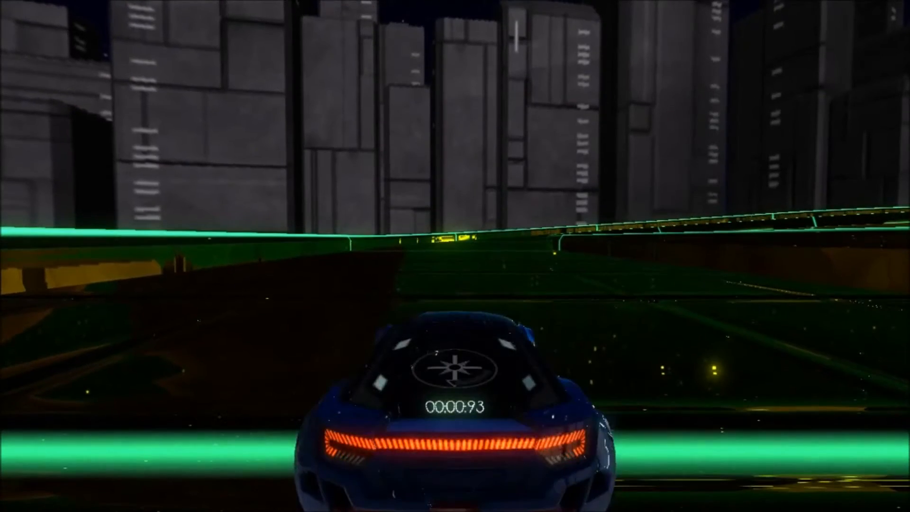
pyautogui.press('Escape')
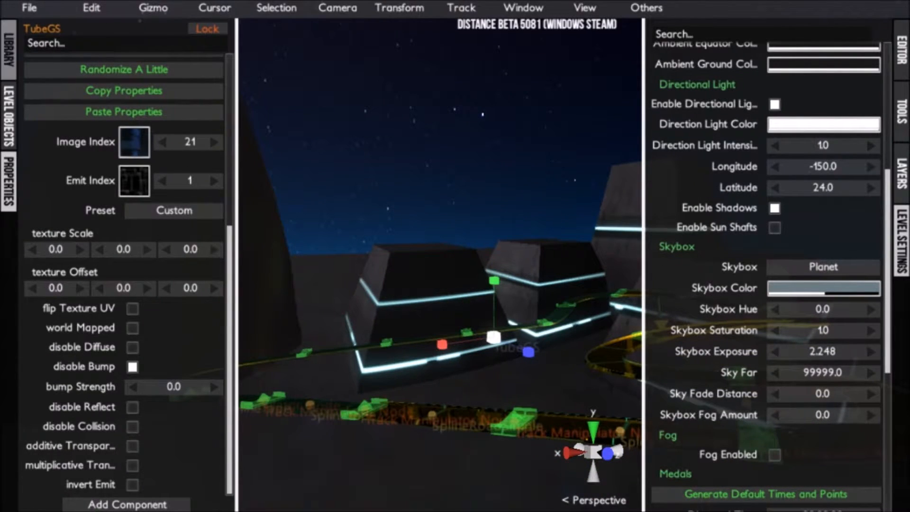
# Focus on the CubeMapRenderer, try a Skybox Exposure of 6.293, and test the level before returning to the editor.
pyautogui.click(8, 51)
pyautogui.click(8, 114)
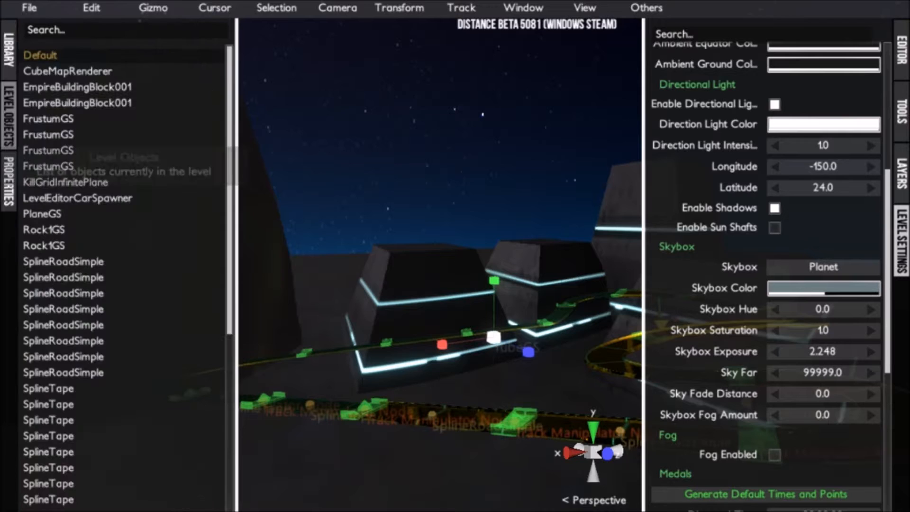
pyautogui.click(76, 86)
pyautogui.click(68, 71)
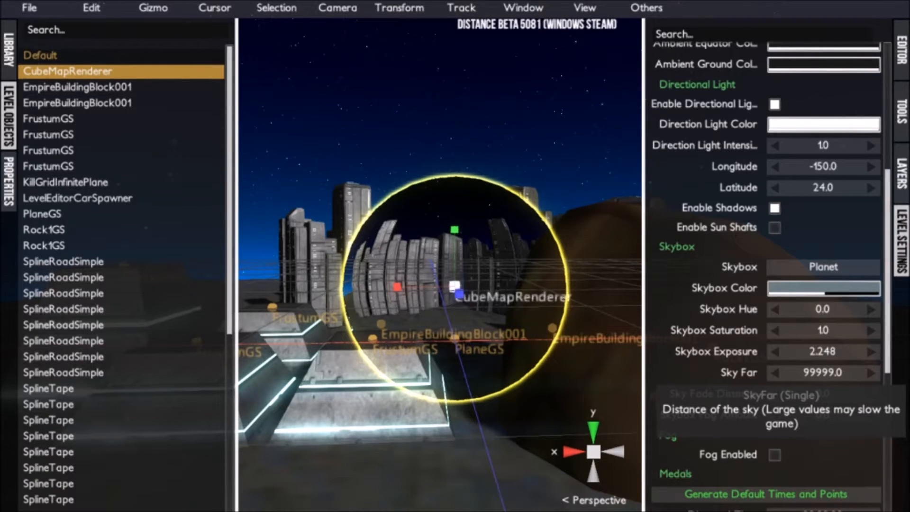
pyautogui.moveTo(823, 351); pyautogui.dragTo(869, 351)
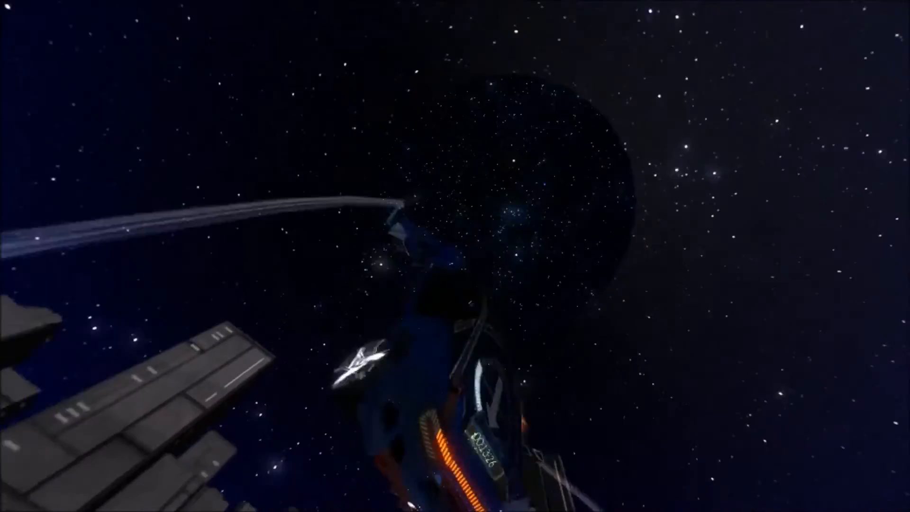
pyautogui.press('Tab')
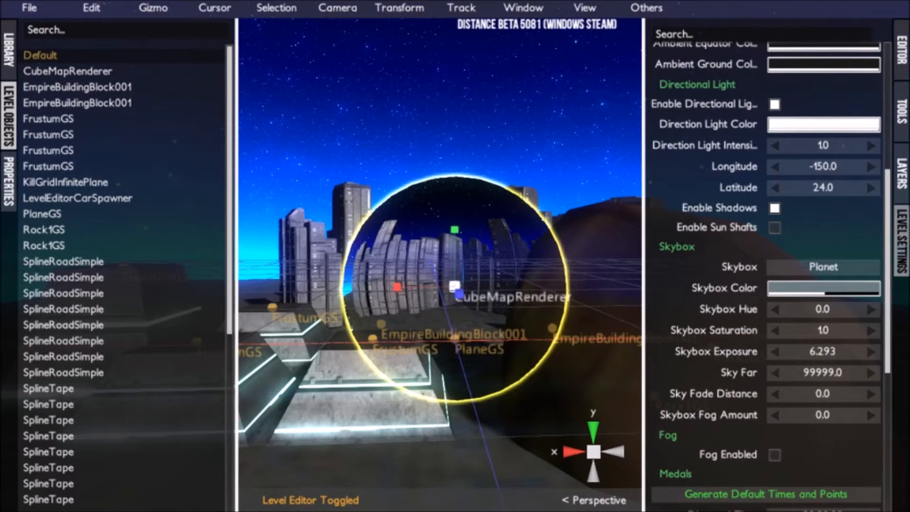
# Clear the side panels and examine the ground plane and planet skybox around the CubeMapRenderer from a distance.
pyautogui.press('l')
pyautogui.press('p')
pyautogui.press('p')
pyautogui.scroll(-4, 455, 266)
pyautogui.keyDown('alt'); pyautogui.moveTo(455, 265); pyautogui.dragTo(285, 275); pyautogui.keyUp('alt')
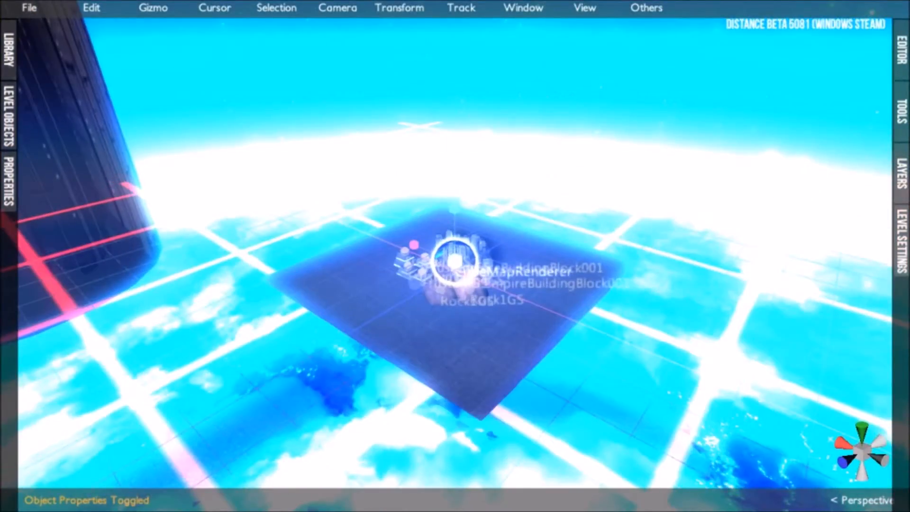
pyautogui.moveTo(455, 260); pyautogui.dragTo(545, 244, button='right')
pyautogui.press('s')
pyautogui.press('a')
pyautogui.press('a')
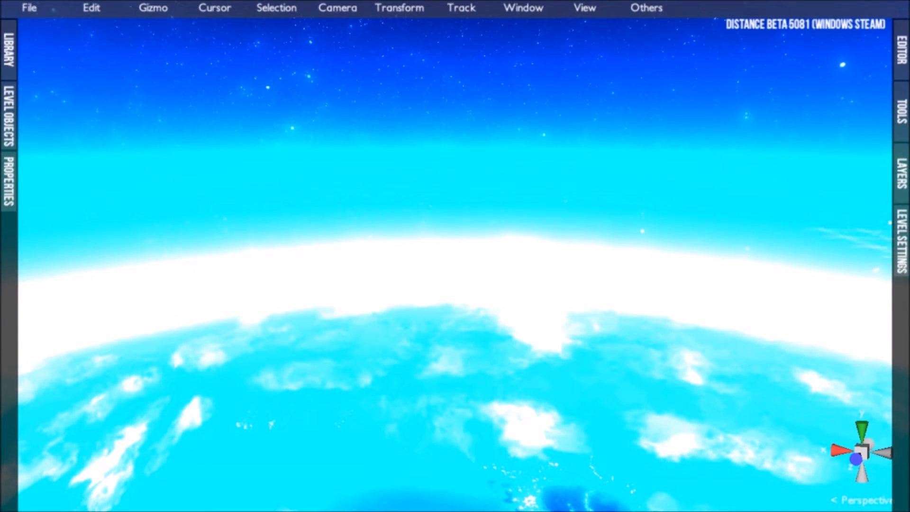
# Focus on a SplineTape piece of the track and examine the loop against its surroundings.
pyautogui.click(9, 116)
pyautogui.doubleClick(95, 419)
pyautogui.click(9, 181)
pyautogui.click(9, 181)
pyautogui.keyDown('alt'); pyautogui.moveTo(474, 256); pyautogui.dragTo(332, 251); pyautogui.keyUp('alt')
pyautogui.scroll(-3, 455, 256)
pyautogui.press('d')
pyautogui.moveTo(455, 256); pyautogui.dragTo(175, 213, button='right')
pyautogui.press('s')
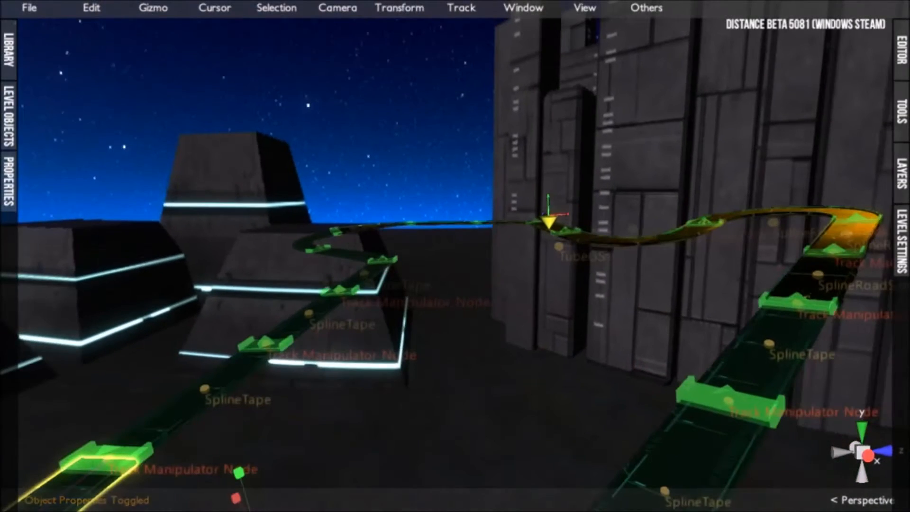
# Examine the loop's reflections from above and below, selecting the TubeGS within the loop.
pyautogui.keyDown('alt'); pyautogui.moveTo(455, 209); pyautogui.dragTo(460, 358); pyautogui.keyUp('alt')
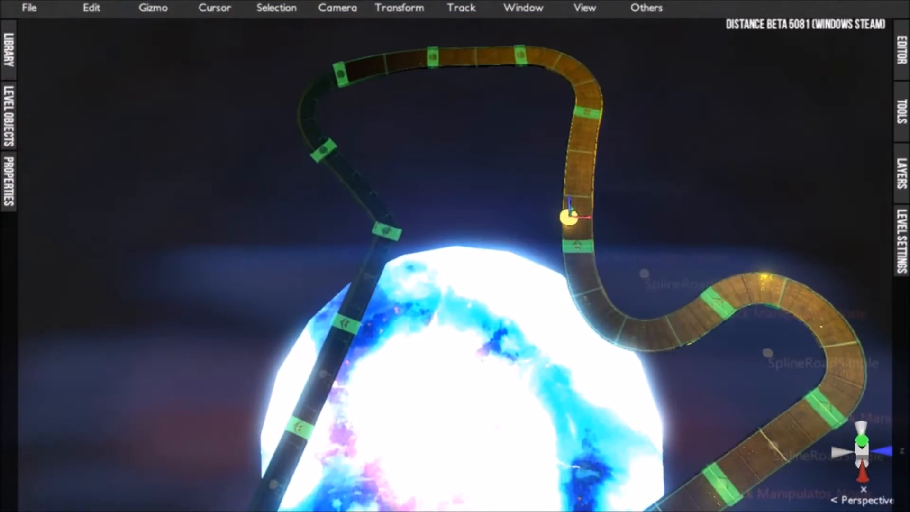
pyautogui.moveTo(460, 358); pyautogui.dragTo(422, 237, button='middle')
pyautogui.keyDown('alt'); pyautogui.moveTo(421, 237); pyautogui.dragTo(434, 35); pyautogui.keyUp('alt')
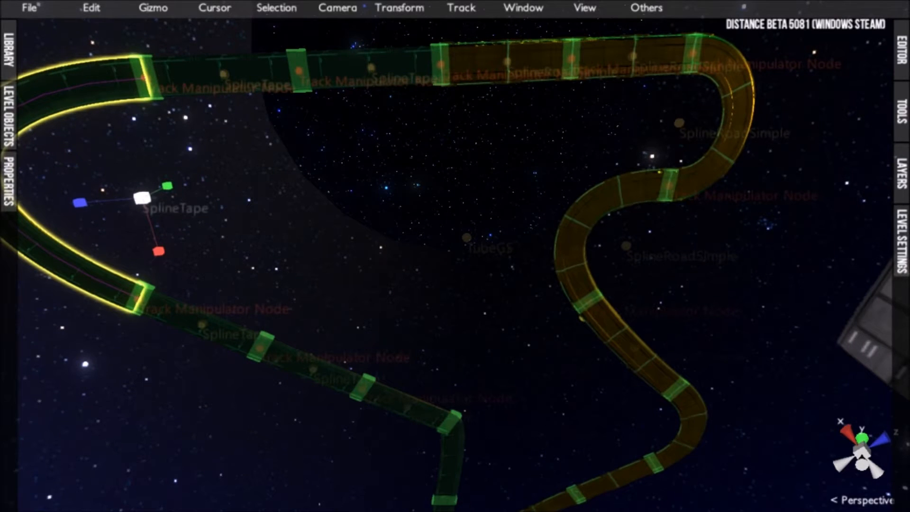
pyautogui.click(467, 238)
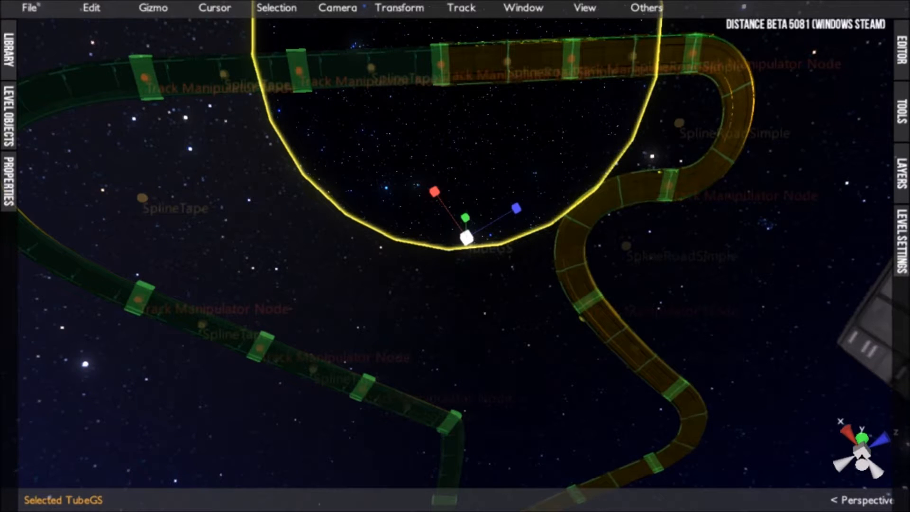
pyautogui.keyDown('alt'); pyautogui.moveTo(466, 238); pyautogui.dragTo(465, 362); pyautogui.keyUp('alt')
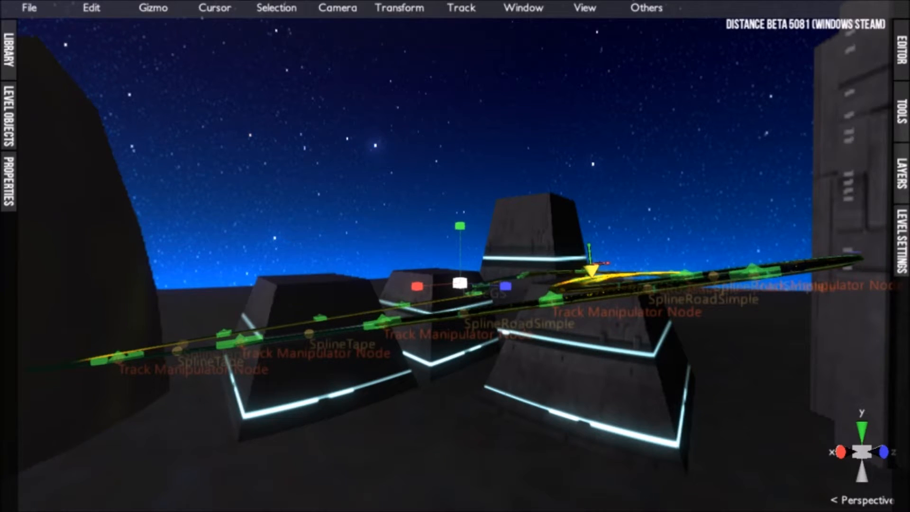
pyautogui.keyDown('alt'); pyautogui.moveTo(465, 284); pyautogui.dragTo(464, 327); pyautogui.keyUp('alt')
# Try raising the CubeMapRenderer along its Y axis and check the reflections in a test run.
pyautogui.click(9, 116)
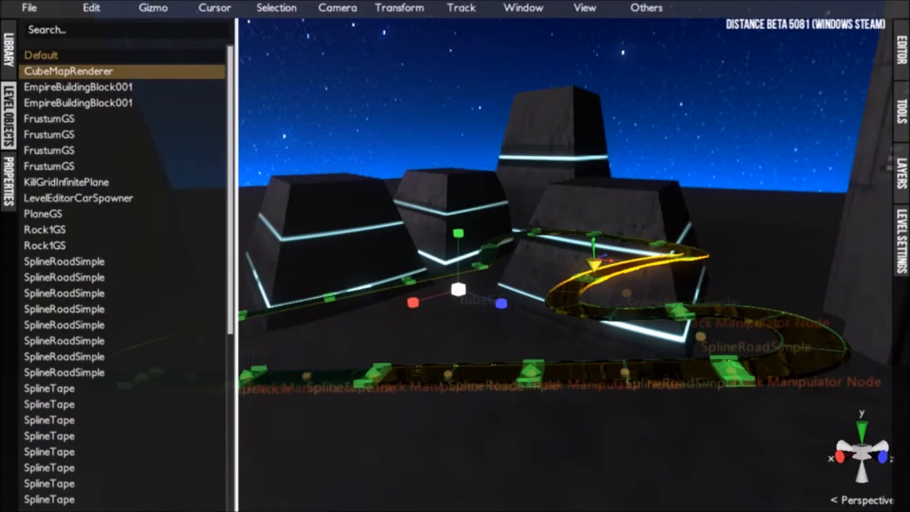
pyautogui.doubleClick(67, 72)
pyautogui.click(8, 181)
pyautogui.click(9, 181)
pyautogui.scroll(-5, 455, 256)
pyautogui.keyDown('alt'); pyautogui.moveTo(465, 256); pyautogui.dragTo(437, 295); pyautogui.keyUp('alt')
pyautogui.moveTo(454, 196); pyautogui.dragTo(454, 135)
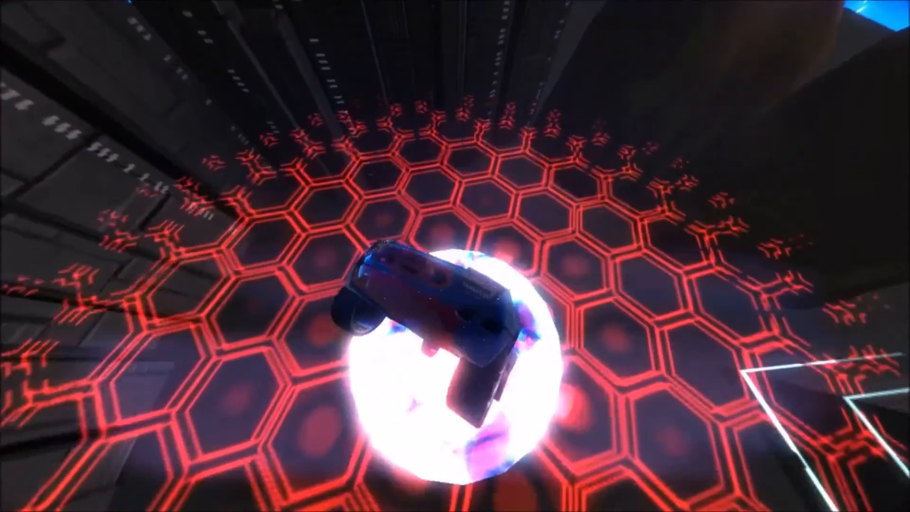
pyautogui.press('Tab')
# Try raising the CubeMapRenderer even further, test the reflections in the car, and undo the move.
pyautogui.keyDown('alt'); pyautogui.moveTo(503, 255); pyautogui.dragTo(407, 257); pyautogui.keyUp('alt')
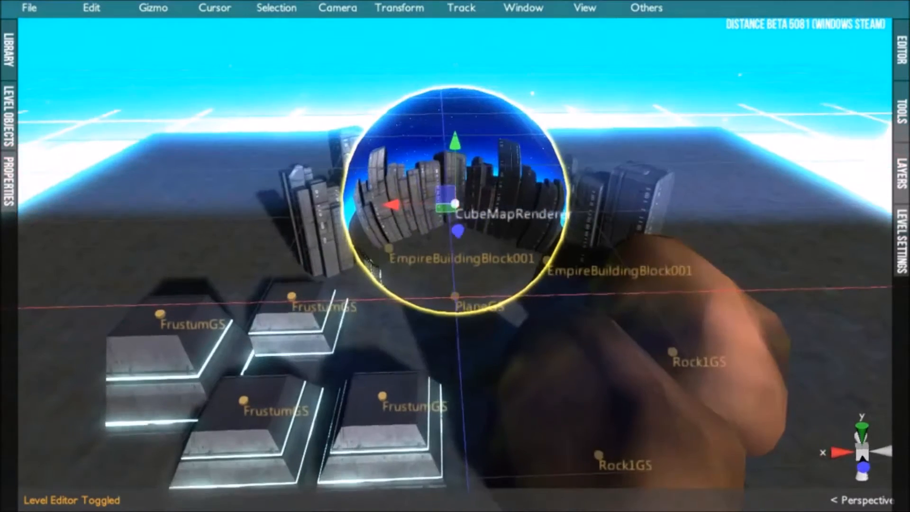
pyautogui.moveTo(454, 131); pyautogui.dragTo(454, 64)
pyautogui.press('Tab')
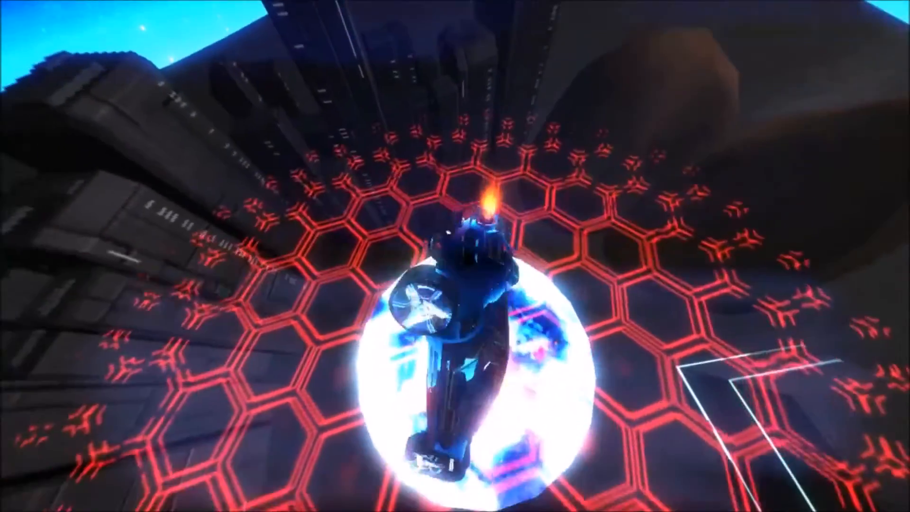
pyautogui.press('Tab')
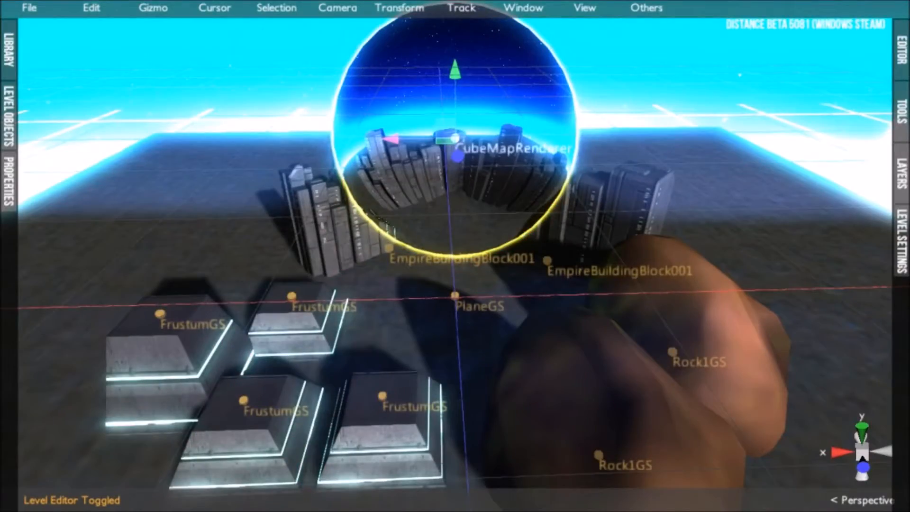
pyautogui.hotkey('ctrl', 'z')
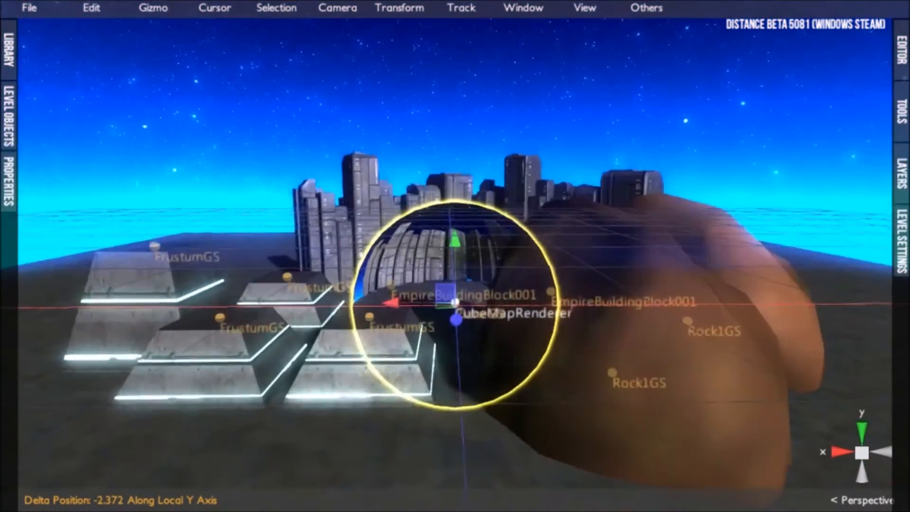
# Test the level with the CubeMapRenderer lowered about 2.37 along Y, and undo this move and the Skybox Exposure change.
pyautogui.press('Tab')
pyautogui.press('w')
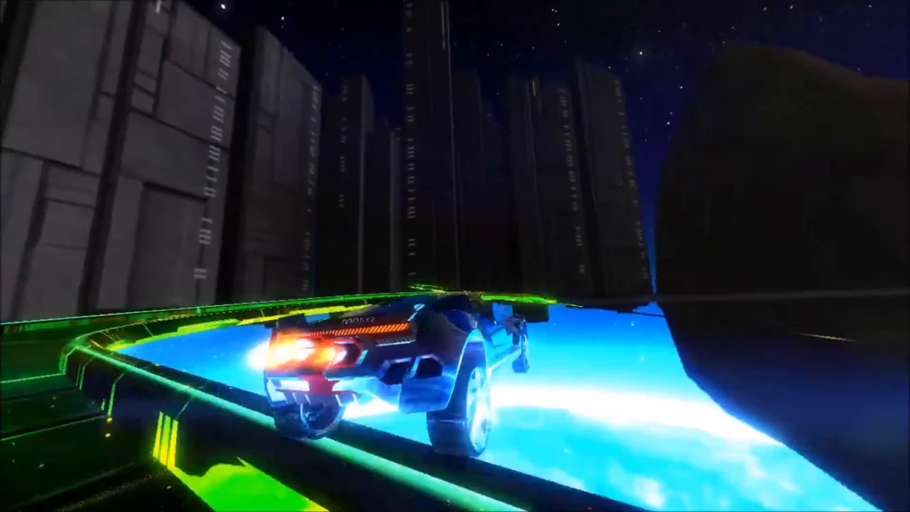
pyautogui.press('Tab')
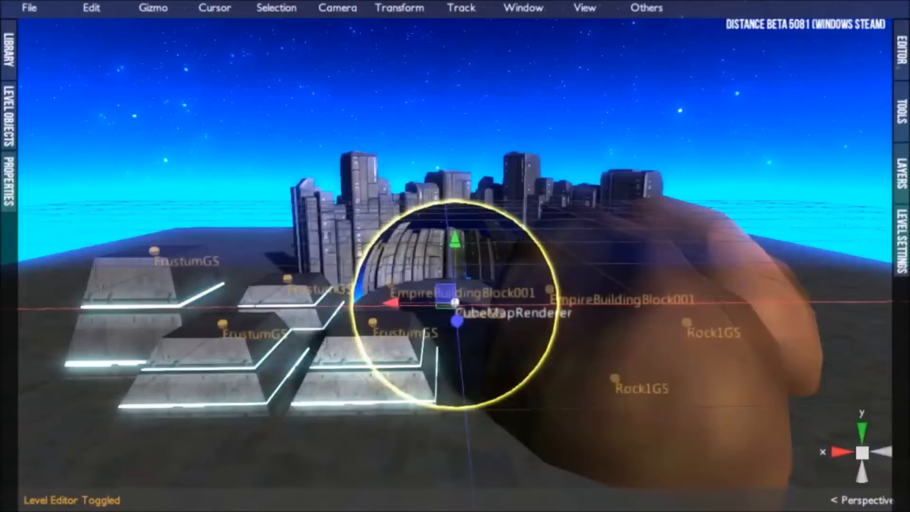
pyautogui.hotkey('ctrl', 'z')
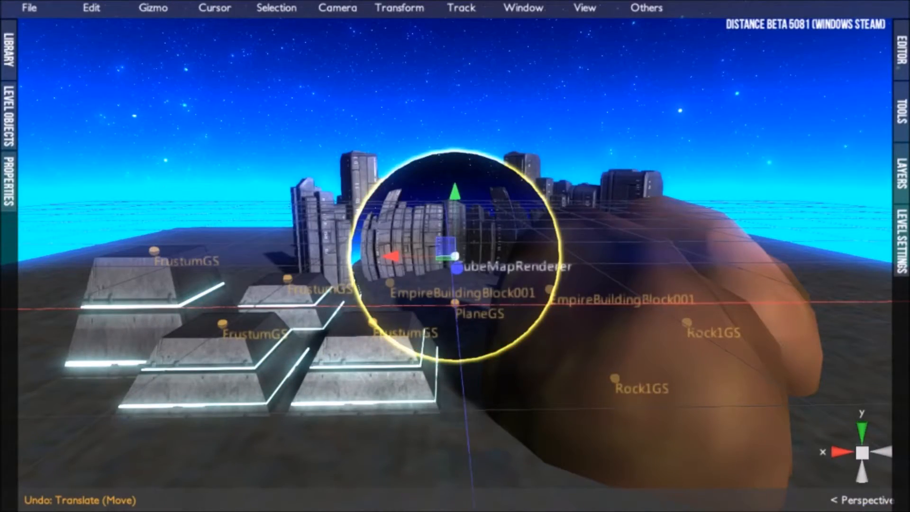
pyautogui.hotkey('ctrl', 'z')
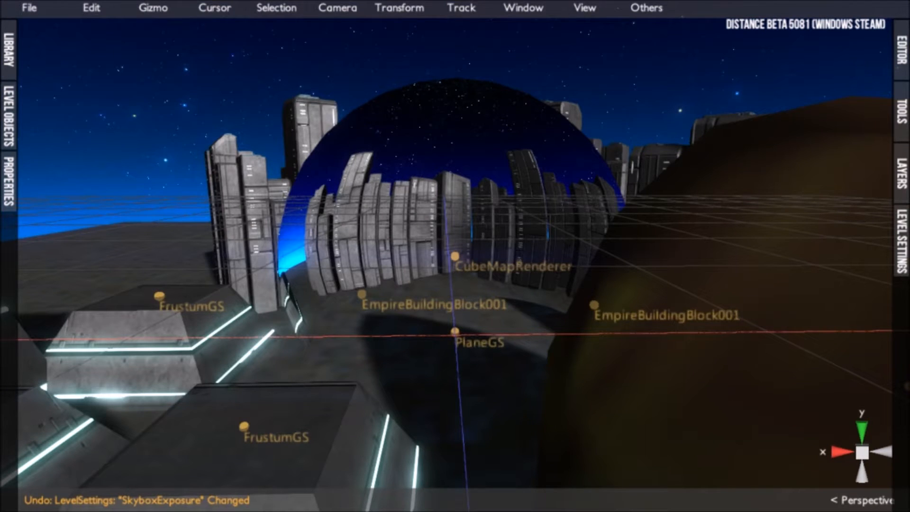
# Compare the CubeMapRenderer's surroundings with those of the track by focusing on a SplineTape piece.
pyautogui.scroll(-5, 455, 256)
pyautogui.keyDown('alt'); pyautogui.moveTo(455, 256); pyautogui.dragTo(434, 305); pyautogui.keyUp('alt')
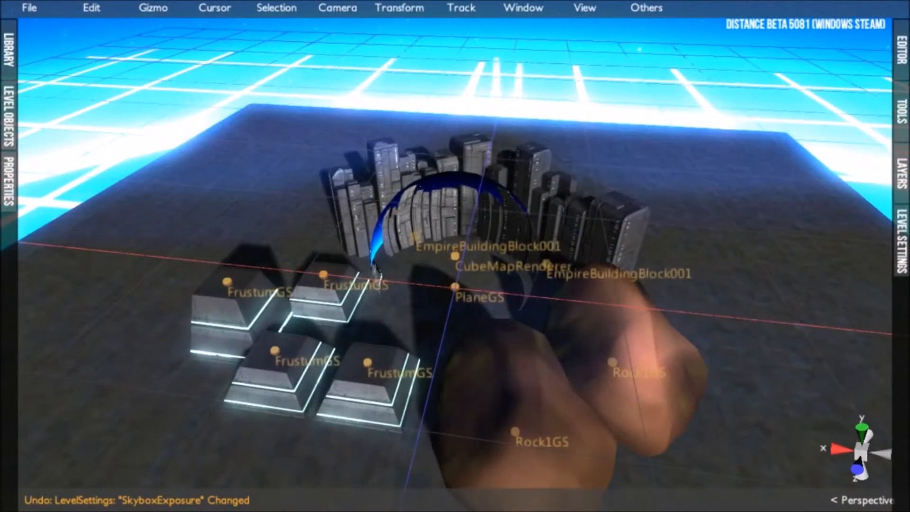
pyautogui.click(8, 116)
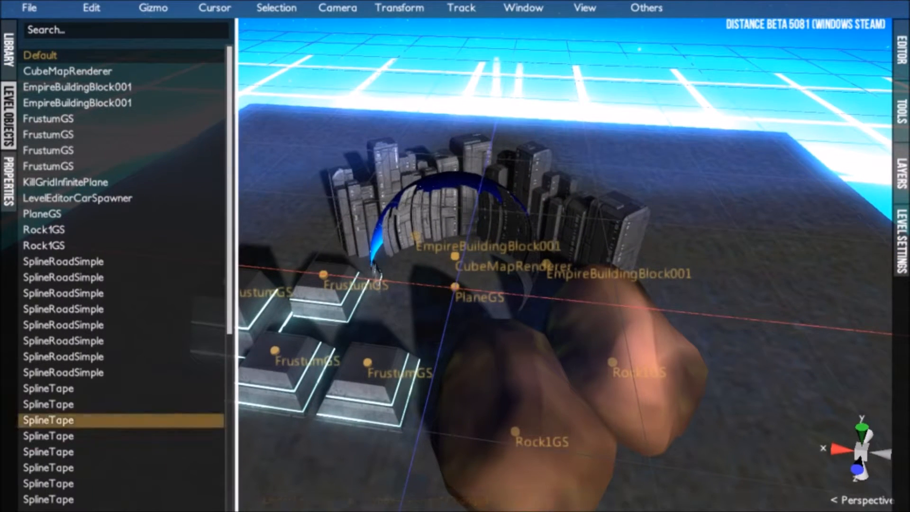
pyautogui.doubleClick(119, 420)
pyautogui.click(8, 182)
pyautogui.click(9, 181)
pyautogui.scroll(-10, 455, 256)
pyautogui.keyDown('alt'); pyautogui.moveTo(455, 256); pyautogui.dragTo(412, 256); pyautogui.keyUp('alt')
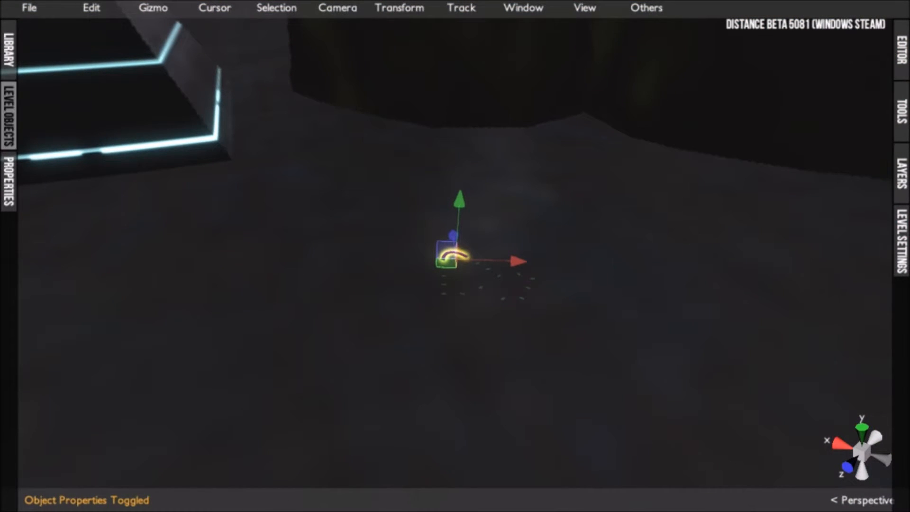
# Focus on the CubeMapRenderer and select the PlaneGS ground plane beneath it.
pyautogui.click(9, 116)
pyautogui.doubleClick(67, 71)
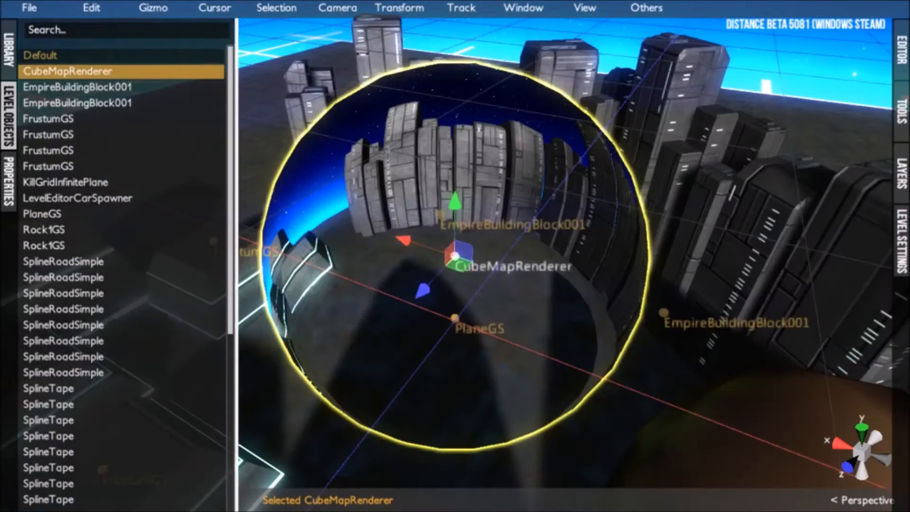
pyautogui.scroll(-4, 455, 256)
pyautogui.click(66, 214)
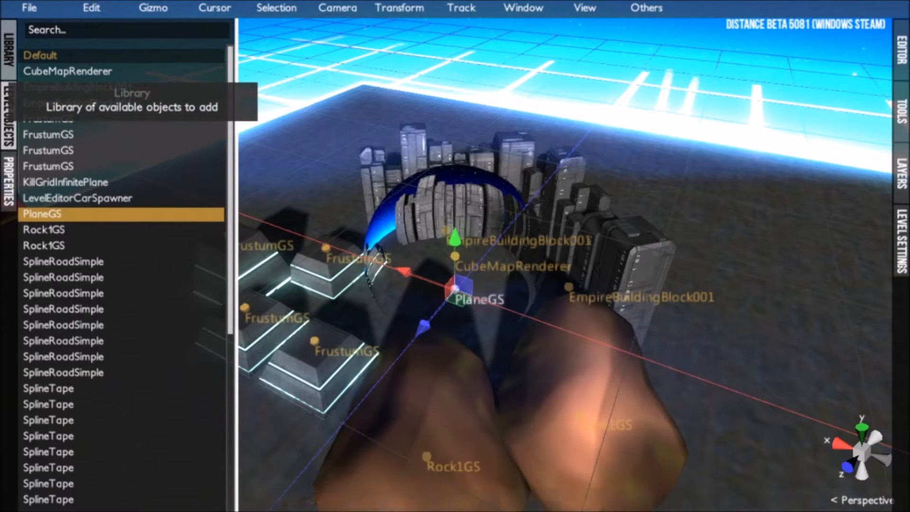
# Focus on the SplineTape track piece, paste a copy of the ground plane near it, and position the copy beneath the loop.
pyautogui.doubleClick(48, 420)
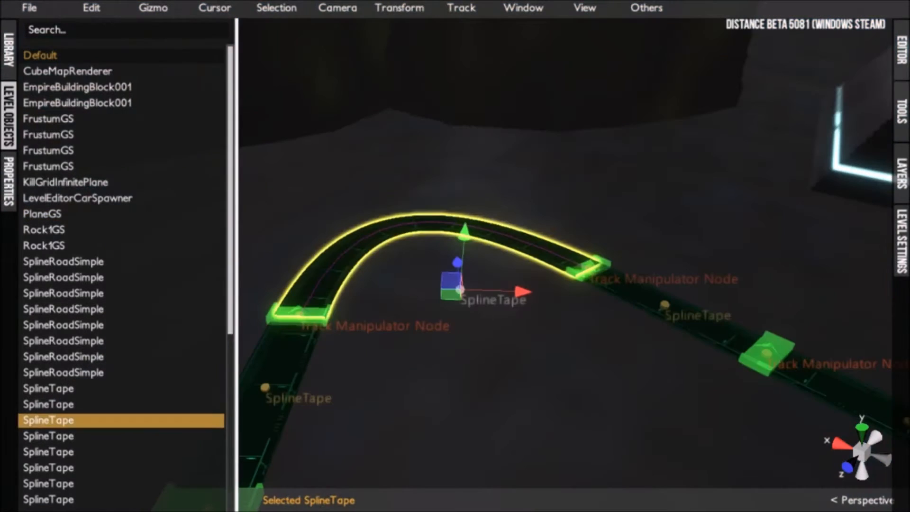
pyautogui.click(9, 181)
pyautogui.click(8, 181)
pyautogui.scroll(-10, 455, 265)
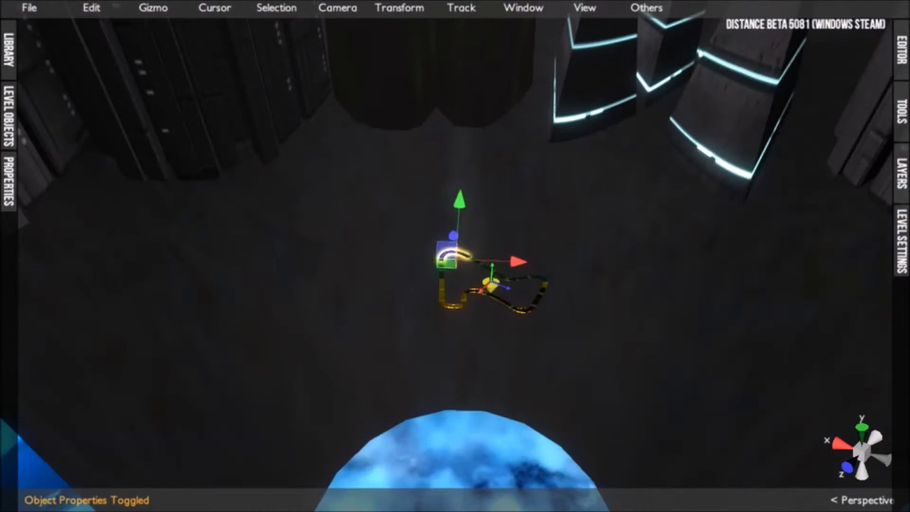
pyautogui.rightClick(405, 379)
pyautogui.hotkey('ctrl', 'v')
pyautogui.moveTo(405, 379); pyautogui.dragTo(550, 365)
pyautogui.hotkey('ctrl', 'z')
pyautogui.moveTo(399, 370); pyautogui.dragTo(561, 364)
pyautogui.press('w')
pyautogui.moveTo(394, 327); pyautogui.dragTo(365, 127)
# Adjust the pasted plane's material Color and examine the track loop from below.
pyautogui.click(9, 182)
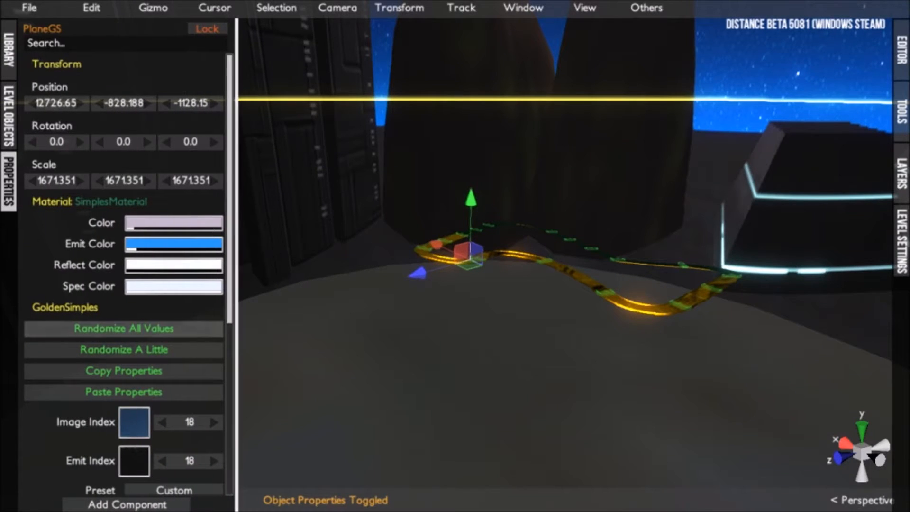
pyautogui.click(205, 224)
pyautogui.moveTo(218, 254); pyautogui.dragTo(218, 286)
pyautogui.click(9, 181)
pyautogui.moveTo(455, 265); pyautogui.dragTo(380, 223, button='middle')
pyautogui.moveTo(379, 223); pyautogui.dragTo(357, 21, button='right')
# Enable sun shafts in the level settings and examine the sky above the loop.
pyautogui.click(901, 241)
pyautogui.scroll(2, 768, 275)
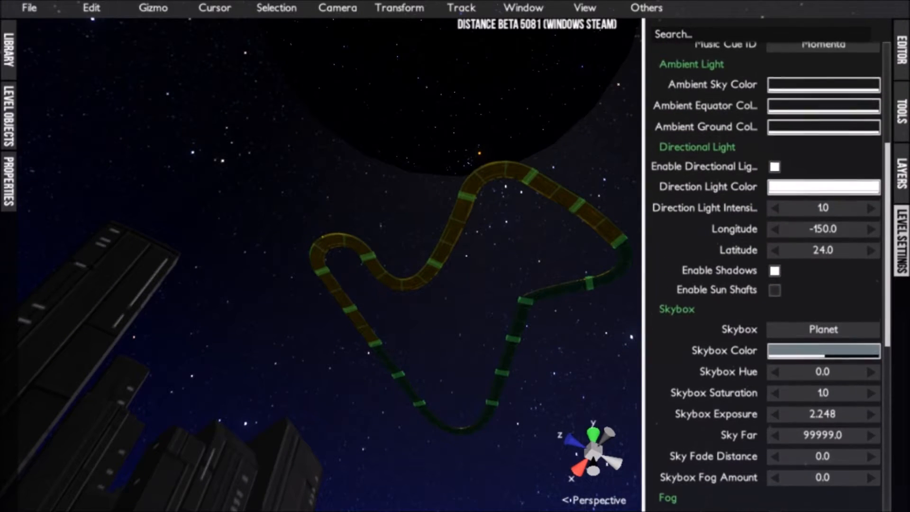
pyautogui.click(774, 292)
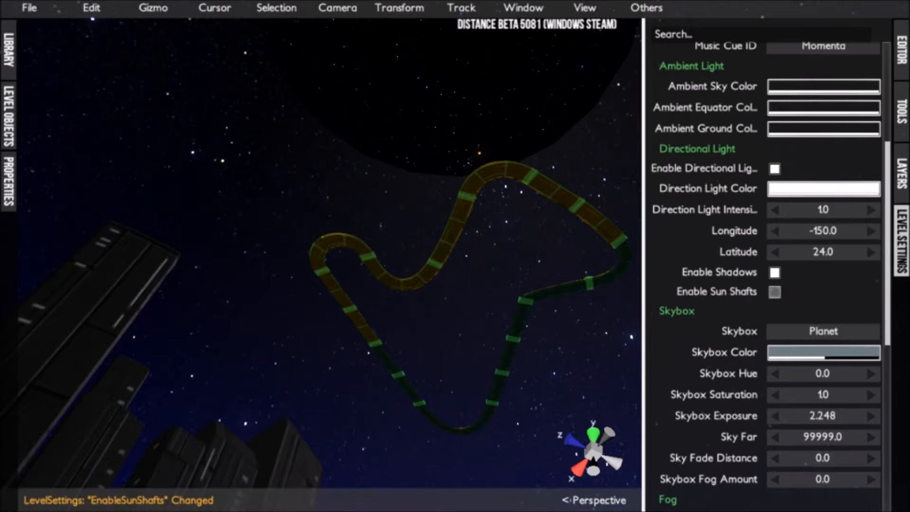
pyautogui.keyDown('alt'); pyautogui.moveTo(516, 213); pyautogui.dragTo(514, 258); pyautogui.keyUp('alt')
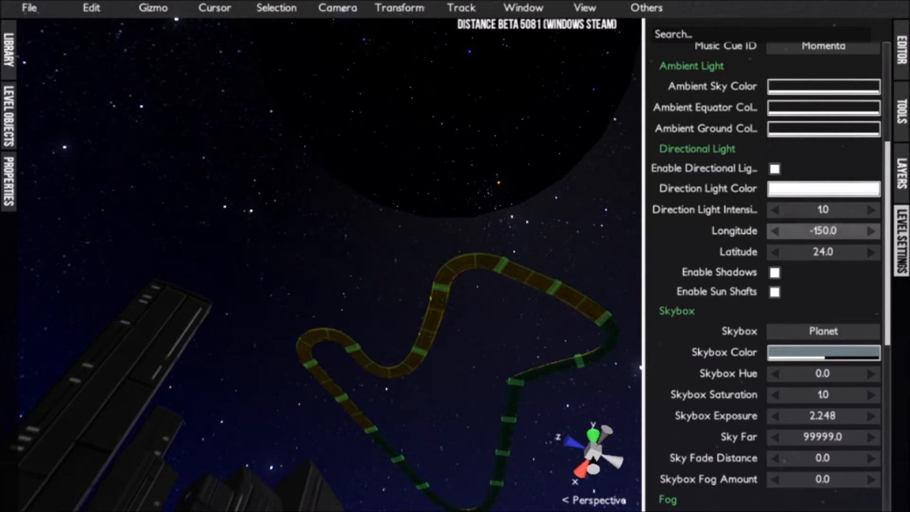
# Set the level's skybox to Ambient.
pyautogui.scroll(2, 768, 275)
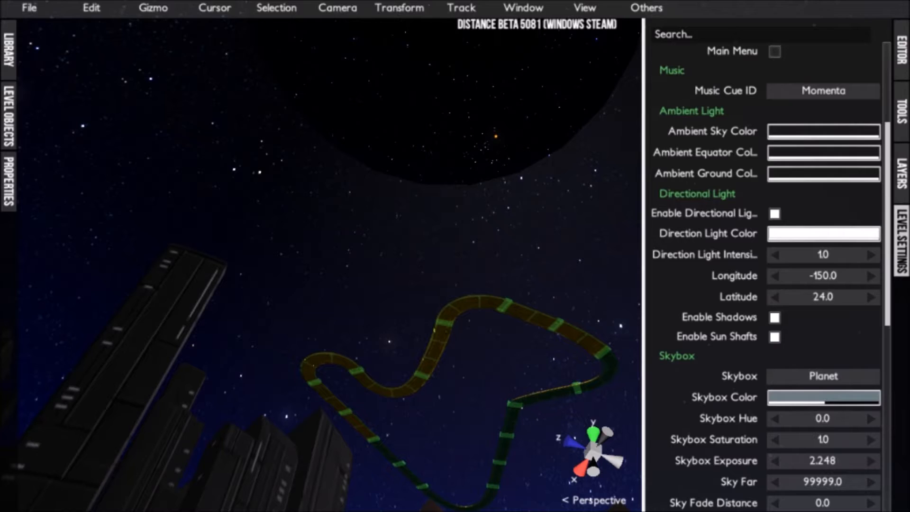
pyautogui.click(823, 376)
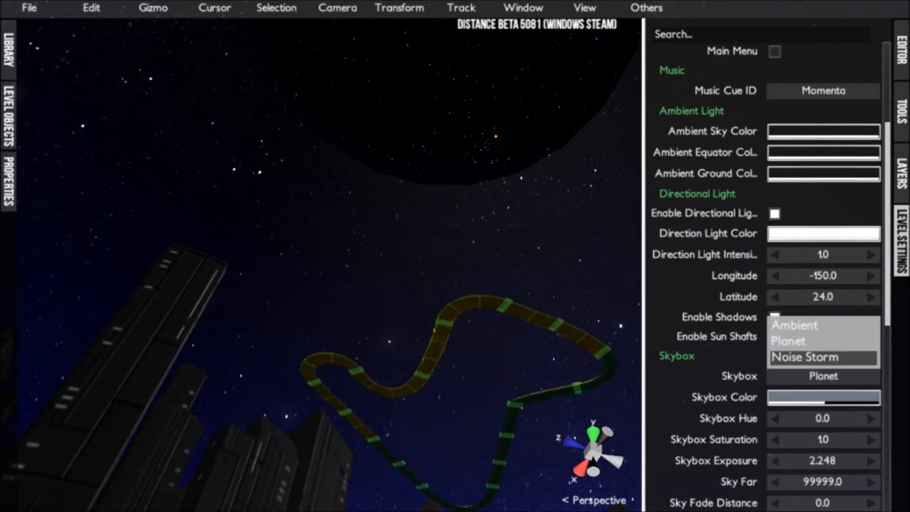
pyautogui.click(823, 325)
# Reorient the directional light to longitude -122 and latitude 90, examining the sun above the loop.
pyautogui.moveTo(823, 276); pyautogui.dragTo(882, 296)
pyautogui.moveTo(330, 284); pyautogui.dragTo(327, 209, button='right')
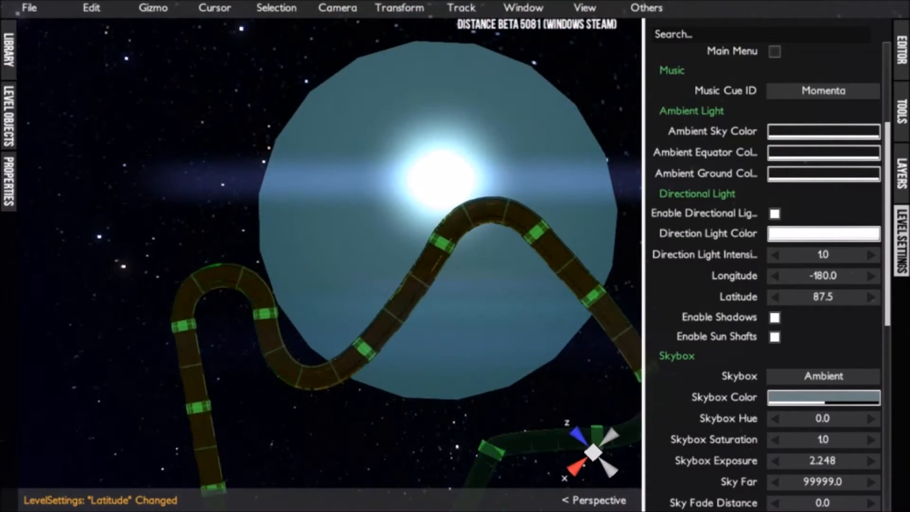
pyautogui.moveTo(823, 297); pyautogui.dragTo(848, 297)
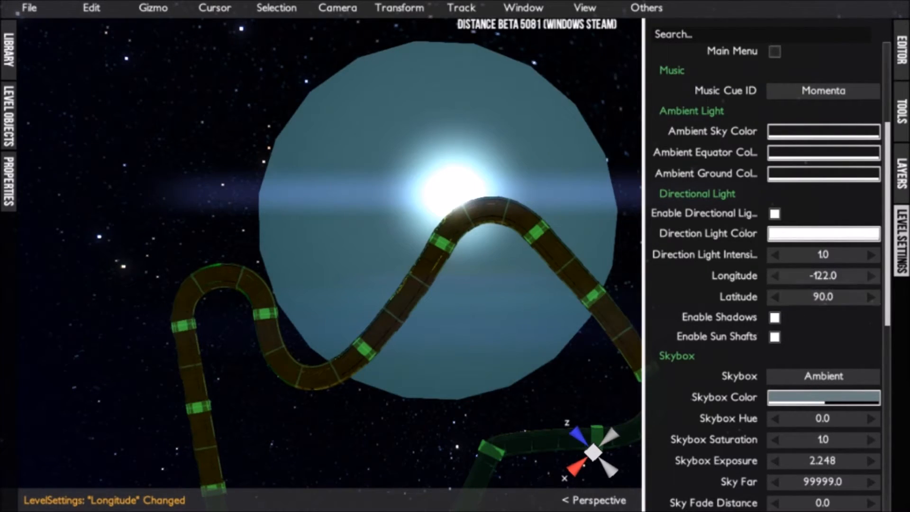
# Set the directional light's intensity to 0.796, longitude to -88 and color alpha to 0.457, and test-drive the level.
pyautogui.moveTo(823, 254); pyautogui.dragTo(796, 302)
pyautogui.click(823, 234)
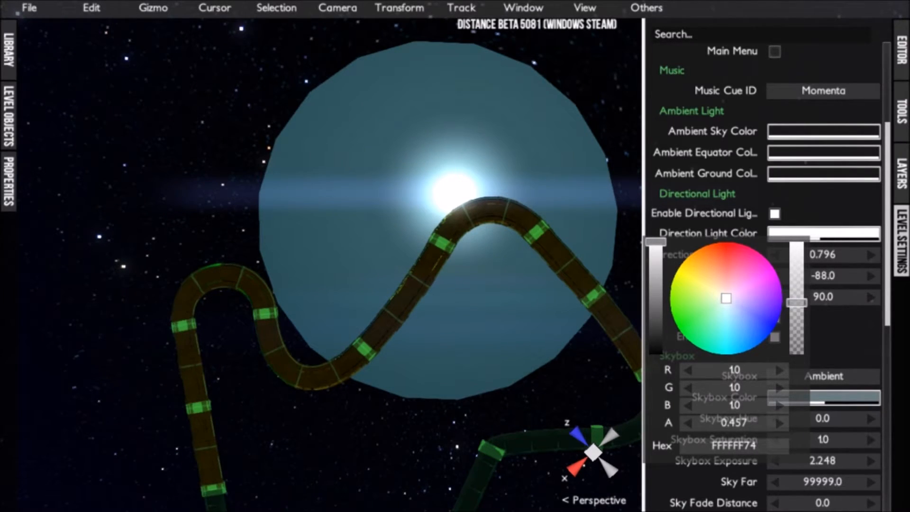
pyautogui.press('Escape')
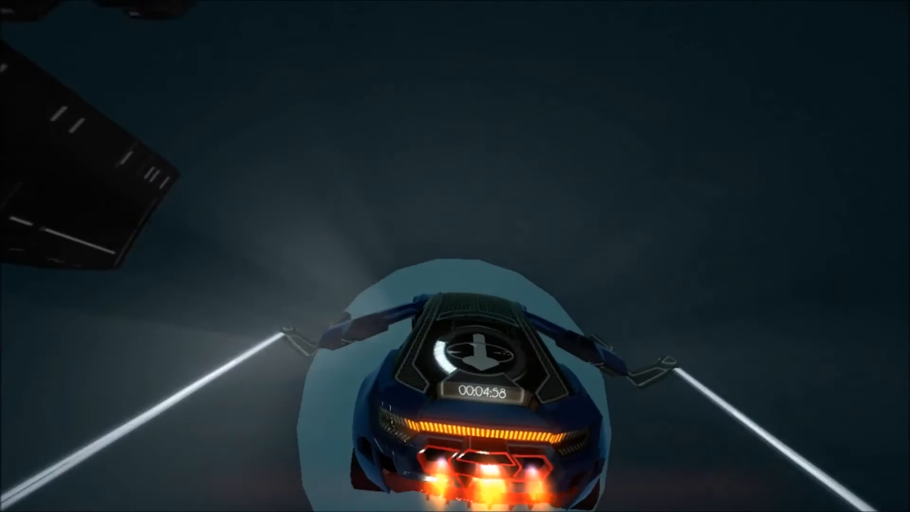
pyautogui.hotkey('ctrl', 'Tab')
# Raise the directional light's intensity to 2.773 and lower its color's alpha further.
pyautogui.moveTo(823, 255); pyautogui.dragTo(872, 255)
pyautogui.click(823, 233)
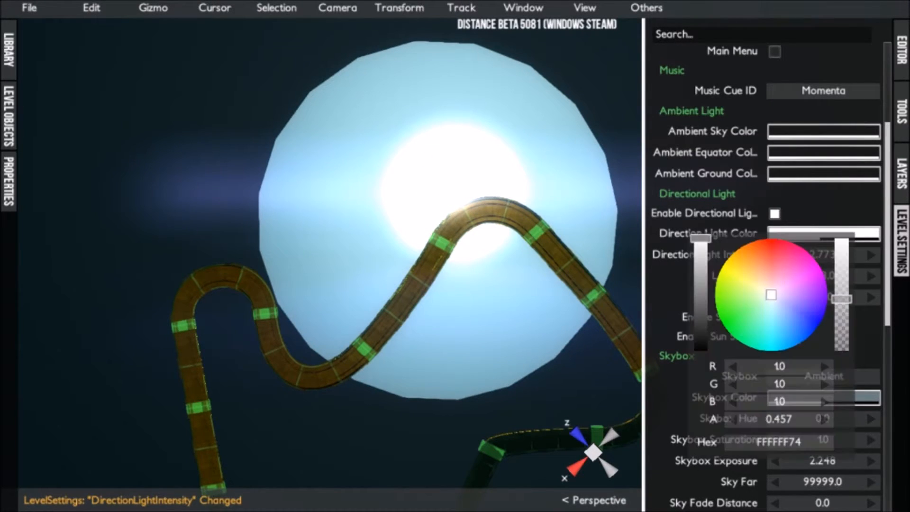
pyautogui.moveTo(841, 299); pyautogui.dragTo(842, 338)
pyautogui.press('Escape')
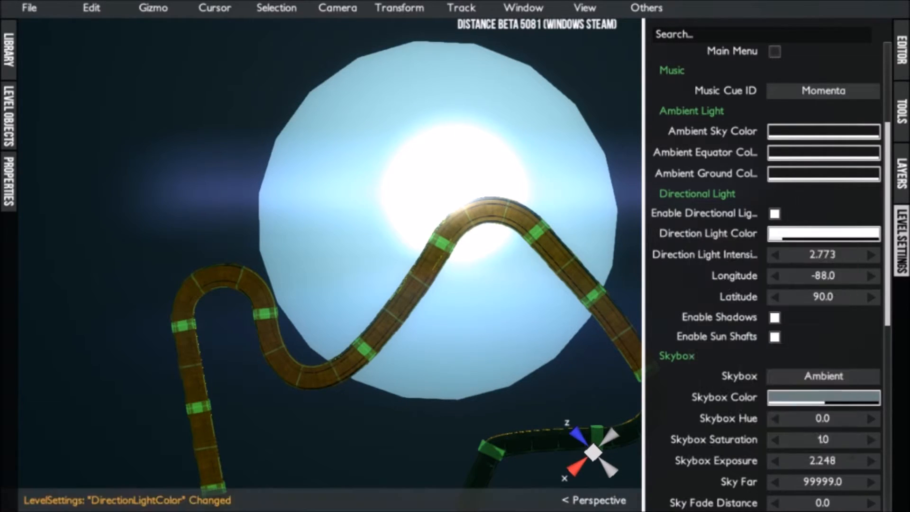
# Set the skybox to Planet and test-drive the level while reducing the directional light's intensity to 0.453.
pyautogui.click(823, 376)
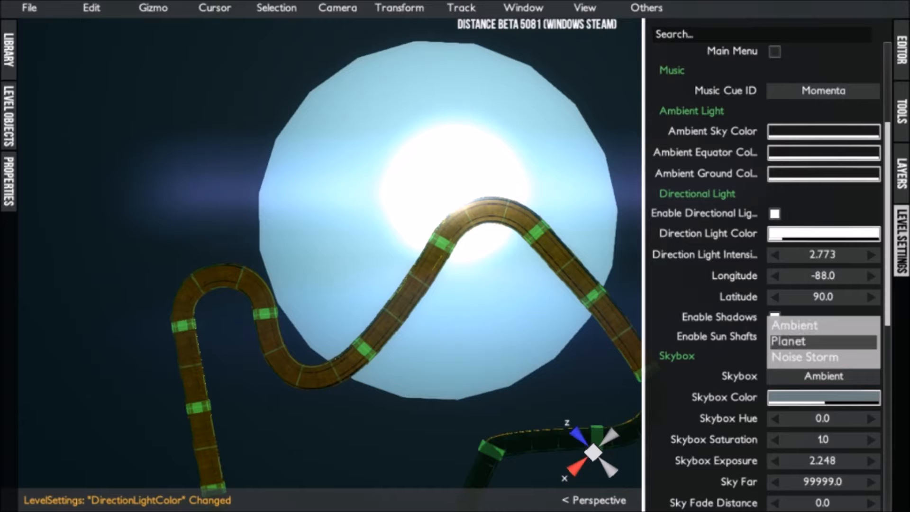
pyautogui.click(787, 340)
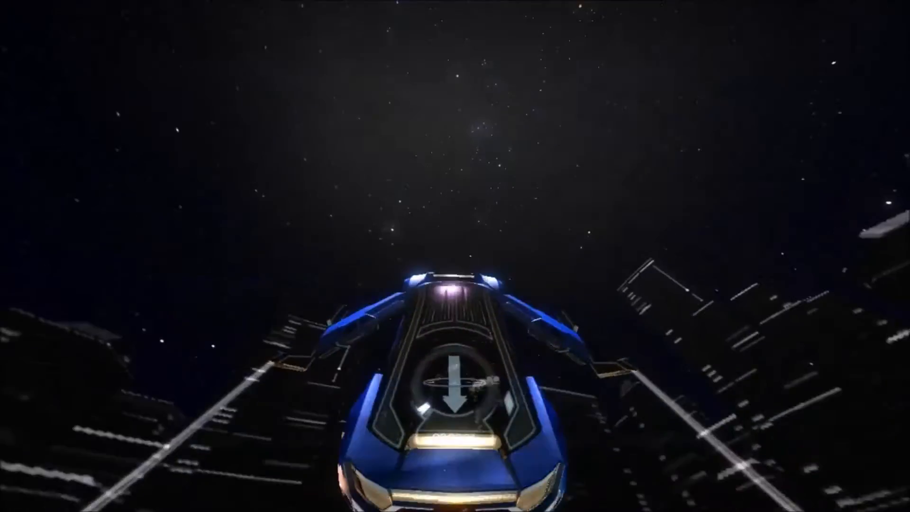
pyautogui.press('Tab')
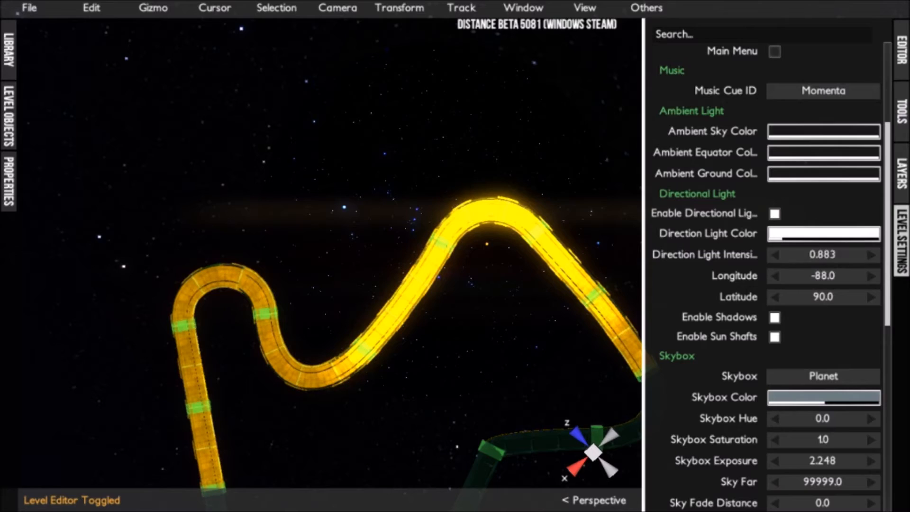
pyautogui.press('Tab')
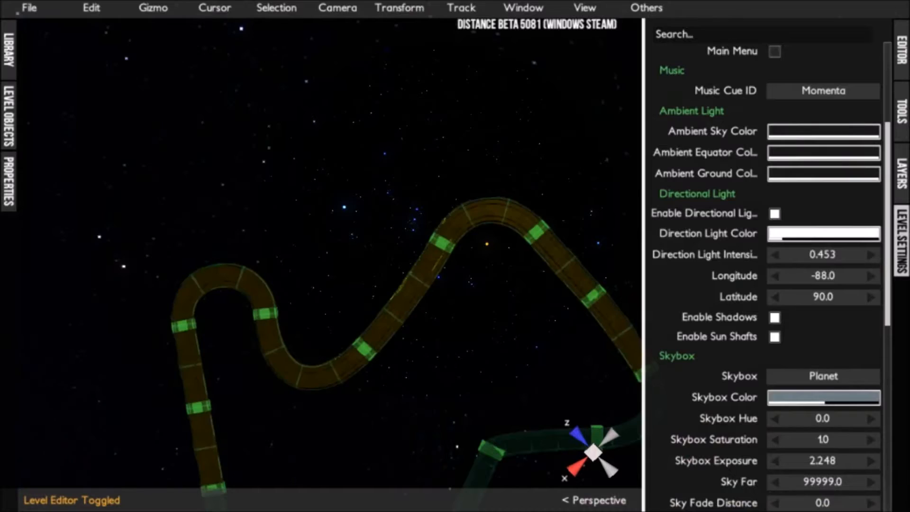
# Undo the latest skybox and directional light changes, including its color, intensity and latitude.
pyautogui.click(901, 50)
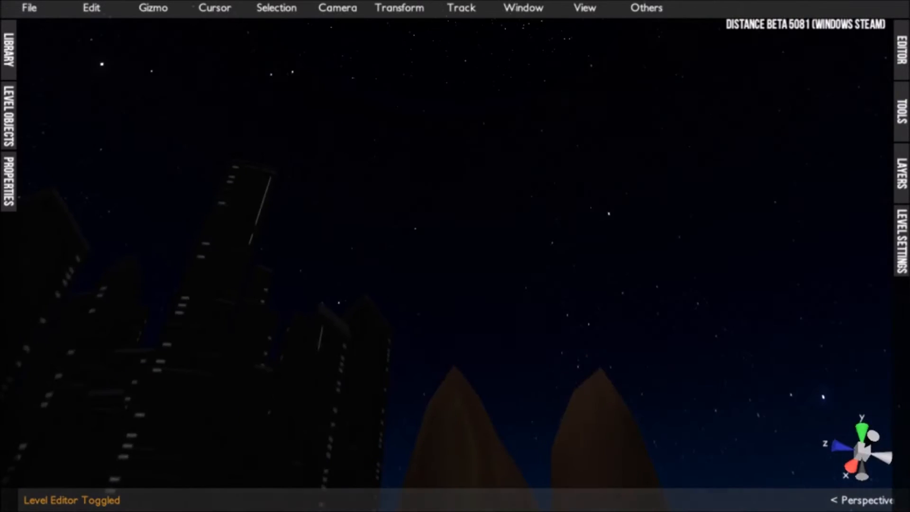
pyautogui.moveTo(454, 256); pyautogui.dragTo(448, 346, button='right')
pyautogui.hotkey('ctrl', 'z')
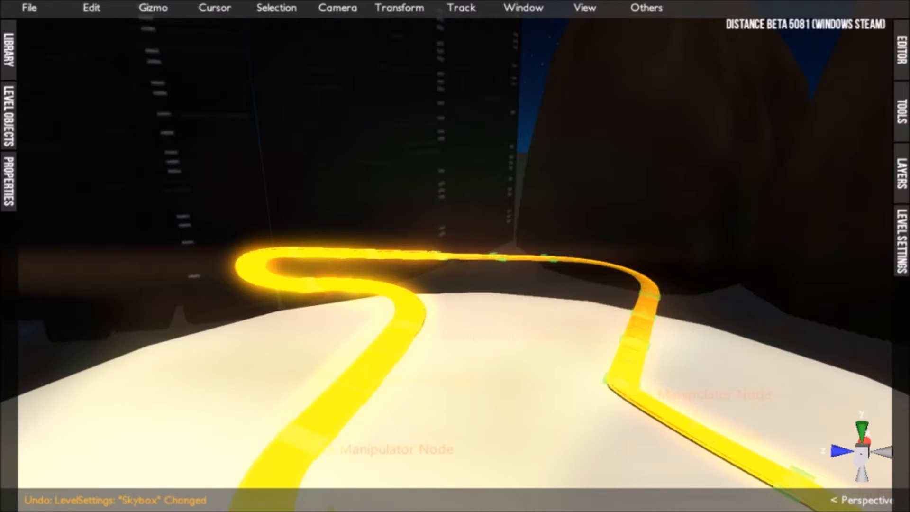
pyautogui.hotkey('ctrl', 'z')
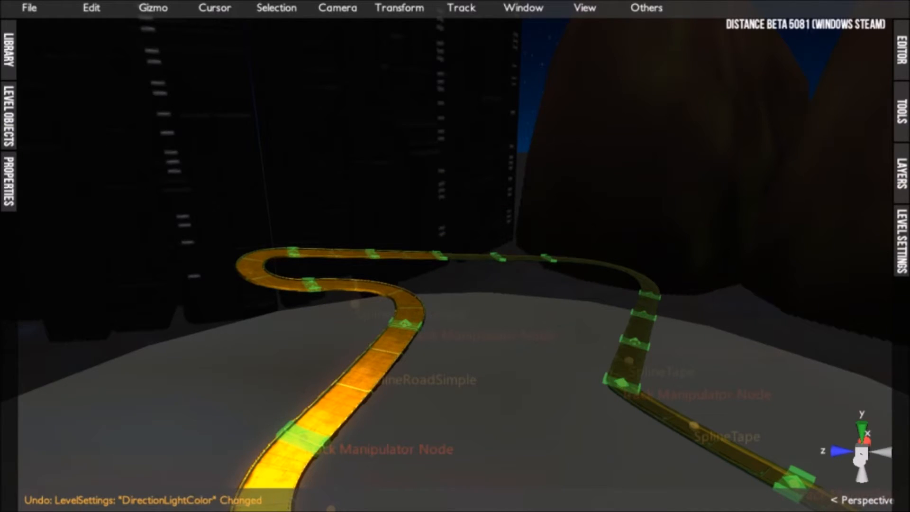
pyautogui.hotkey('ctrl', 'z')
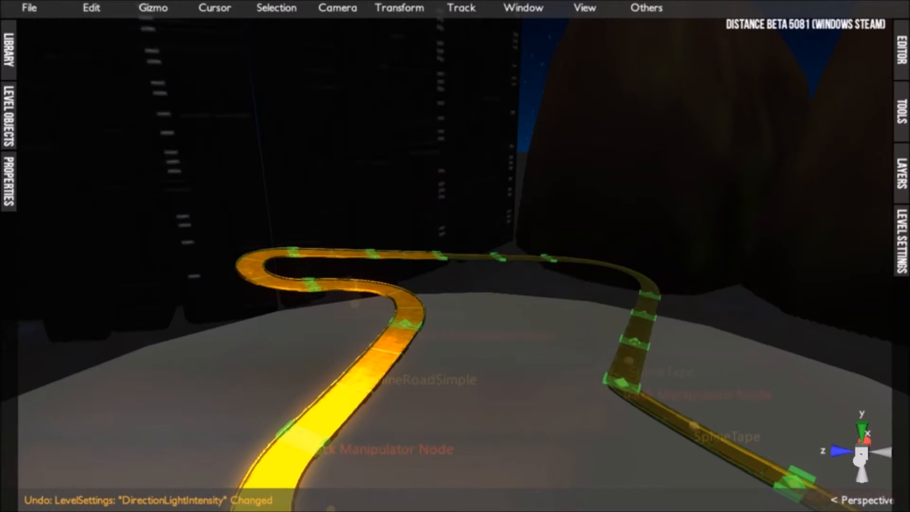
pyautogui.hotkey('ctrl', 'shift', 's')
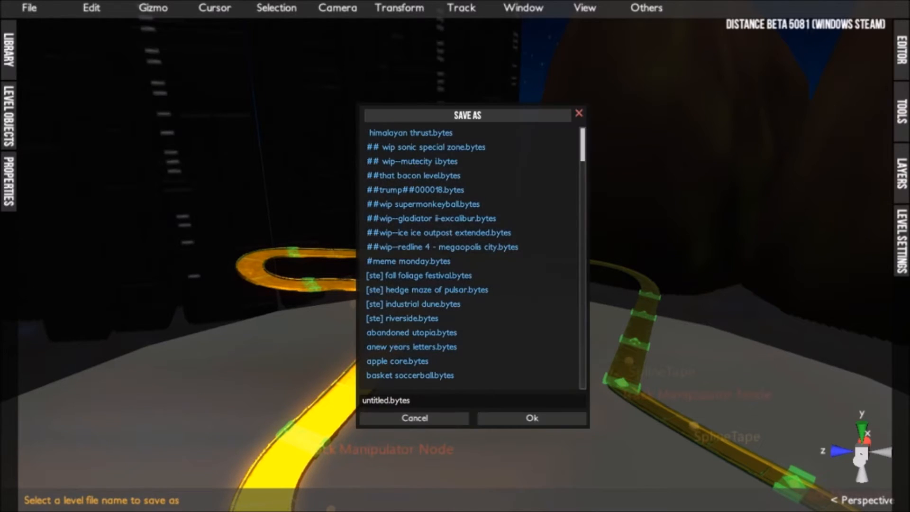
pyautogui.press('Escape')
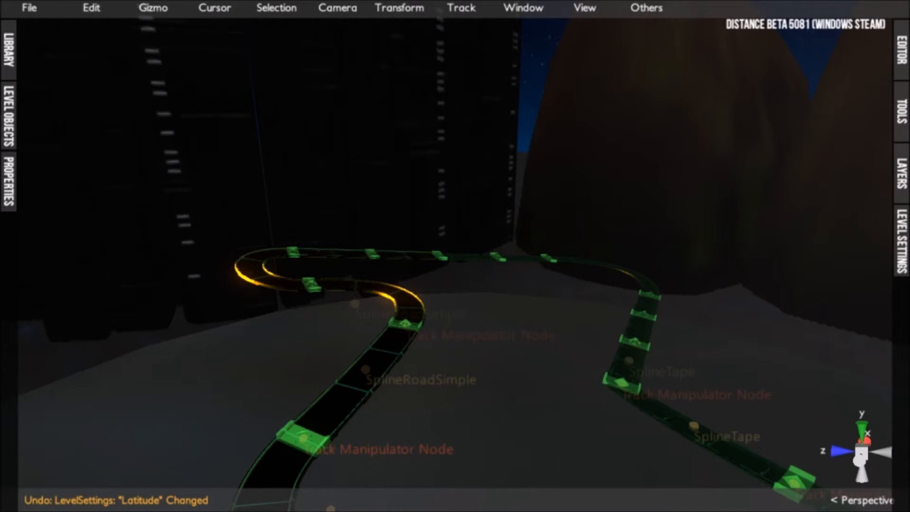
# Select the large ground plane and raise it along its local Y axis to a height of about 4026.
pyautogui.moveTo(455, 256); pyautogui.dragTo(375, 166, button='right')
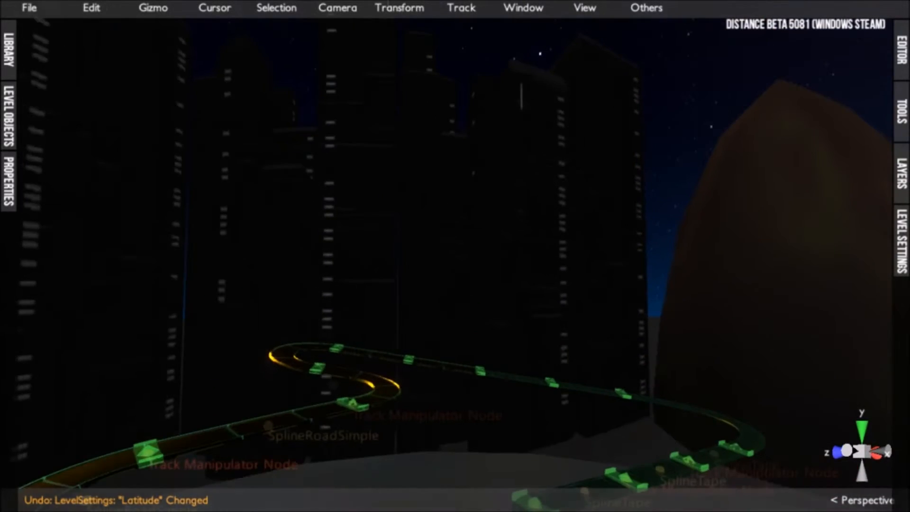
pyautogui.scroll(-5, 455, 256)
pyautogui.click(483, 440)
pyautogui.scroll(-5, 484, 441)
pyautogui.moveTo(484, 284); pyautogui.dragTo(503, 379, button='right')
pyautogui.scroll(-8, 455, 256)
pyautogui.moveTo(455, 304); pyautogui.dragTo(455, 237, button='right')
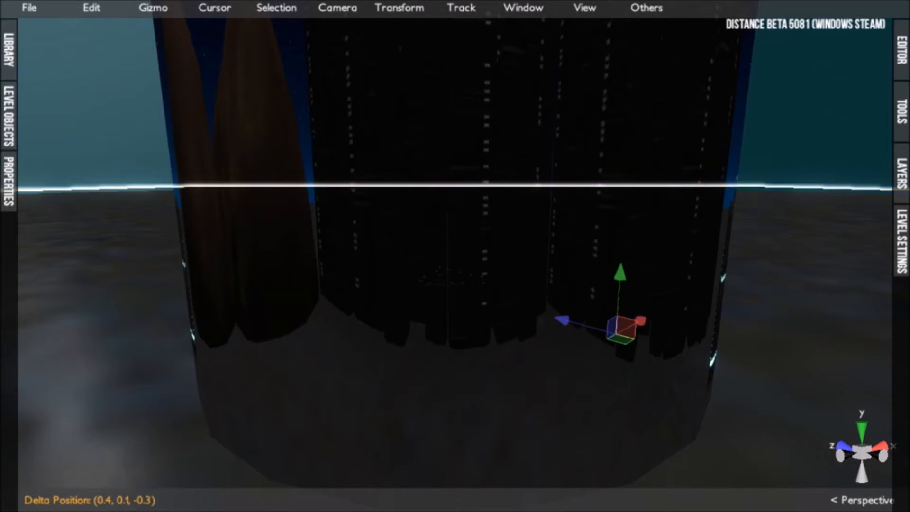
pyautogui.moveTo(620, 273); pyautogui.dragTo(627, 174)
pyautogui.scroll(-6, 626, 173)
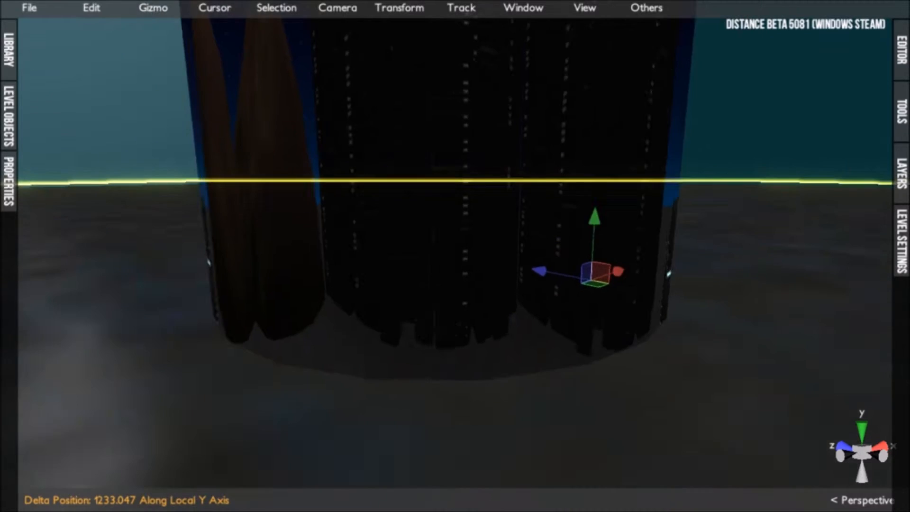
pyautogui.moveTo(504, 242); pyautogui.dragTo(506, 132)
# Flip the raised plane 180 degrees about its Z axis and open its properties.
pyautogui.press('r')
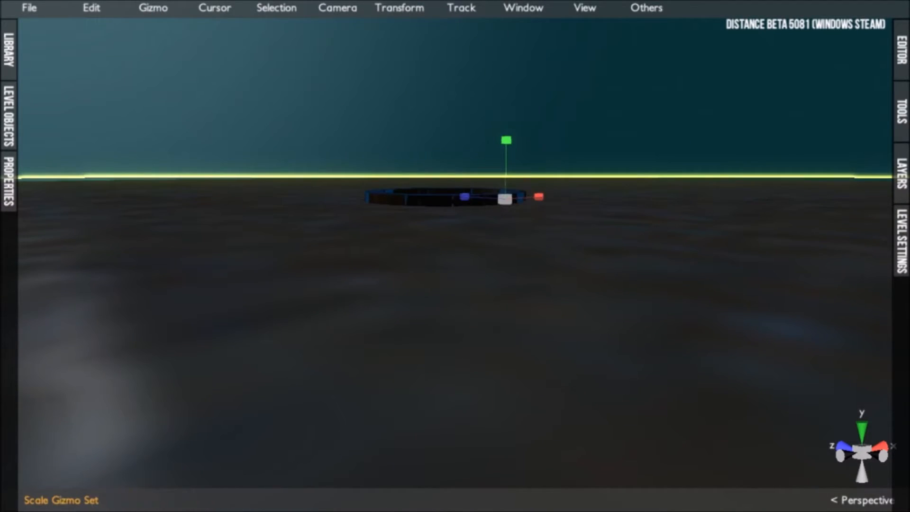
pyautogui.press('e')
pyautogui.moveTo(539, 198); pyautogui.dragTo(507, 61)
pyautogui.scroll(4, 464, 166)
pyautogui.scroll(4, 464, 166)
pyautogui.press('p')
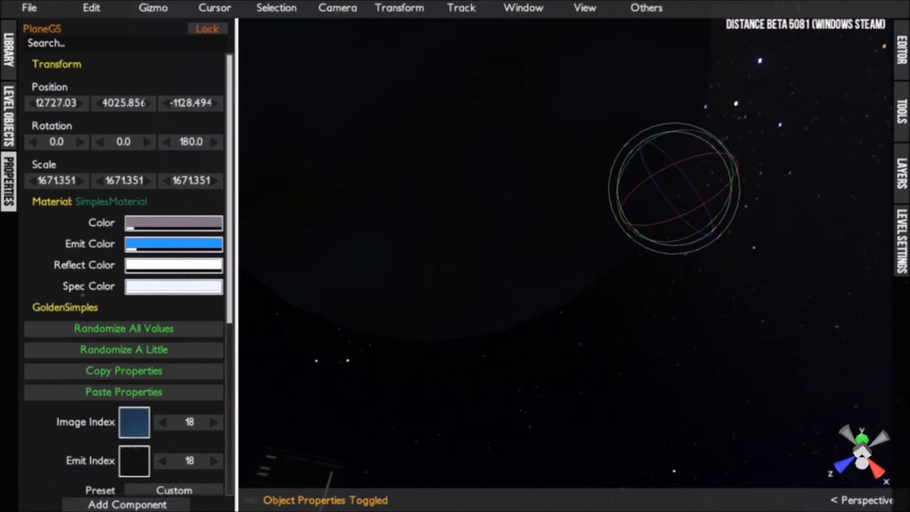
# Set the plane's Emit Color to pale yellow FEFFE768.
pyautogui.click(182, 246)
pyautogui.moveTo(288, 352); pyautogui.dragTo(260, 306)
pyautogui.moveTo(335, 356); pyautogui.dragTo(335, 321)
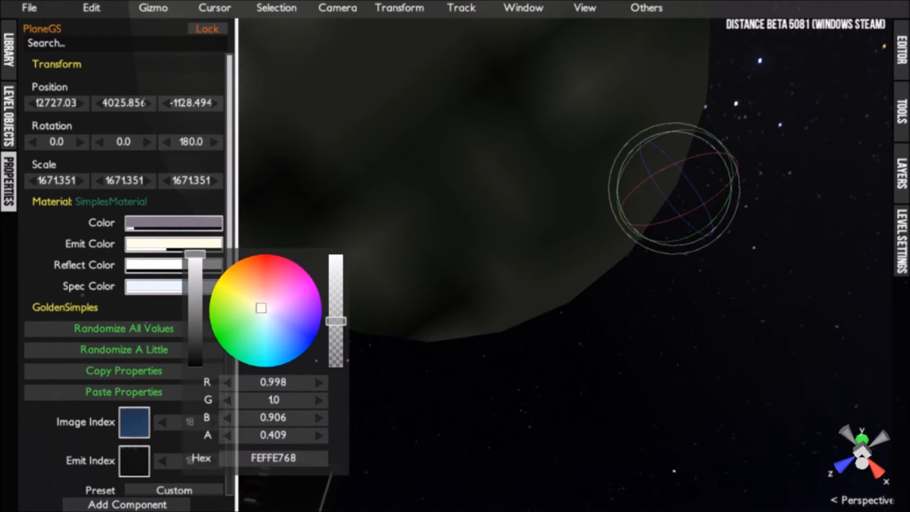
# Set the plane's material Color to orange-yellow FFB700FF.
pyautogui.click(162, 226)
pyautogui.click(162, 226)
pyautogui.moveTo(175, 288); pyautogui.dragTo(174, 232)
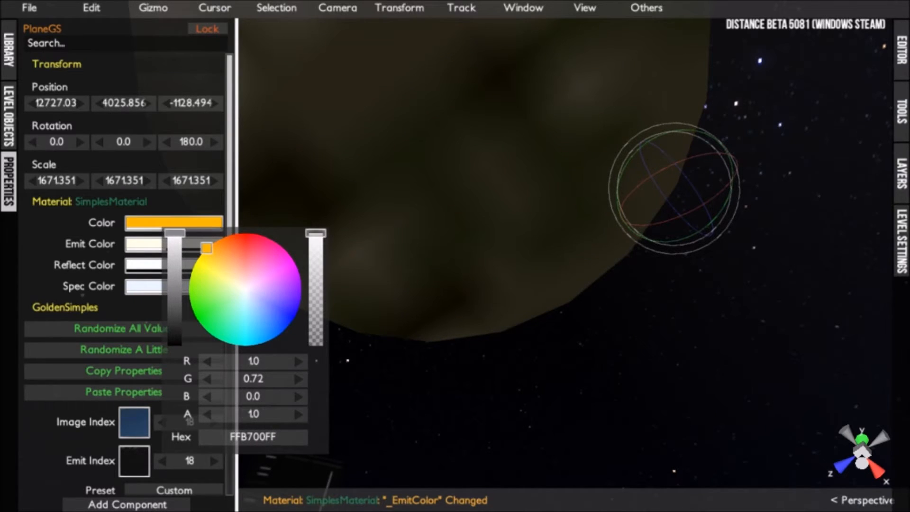
pyautogui.click(360, 246)
# Set the plane's Emit Color to orange with full alpha.
pyautogui.click(135, 246)
pyautogui.moveTo(215, 307); pyautogui.dragTo(190, 261)
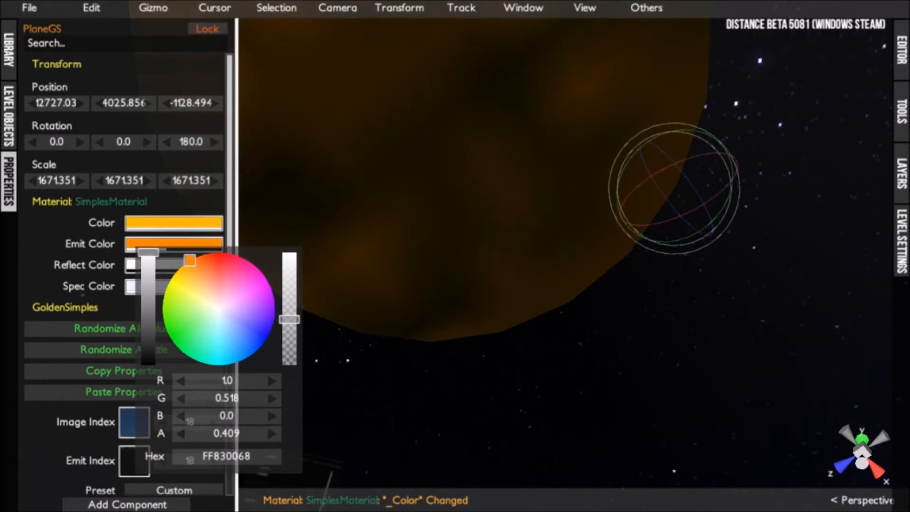
pyautogui.moveTo(289, 319); pyautogui.dragTo(289, 253)
pyautogui.moveTo(189, 261)
pyautogui.mouseDown()
pyautogui.moveTo(207, 283)
pyautogui.moveTo(188, 268)
pyautogui.mouseUp()
pyautogui.click(360, 247)
# Check the plane's Reflect Color and set its Spec Color to orange-red with minimum alpha.
pyautogui.click(146, 264)
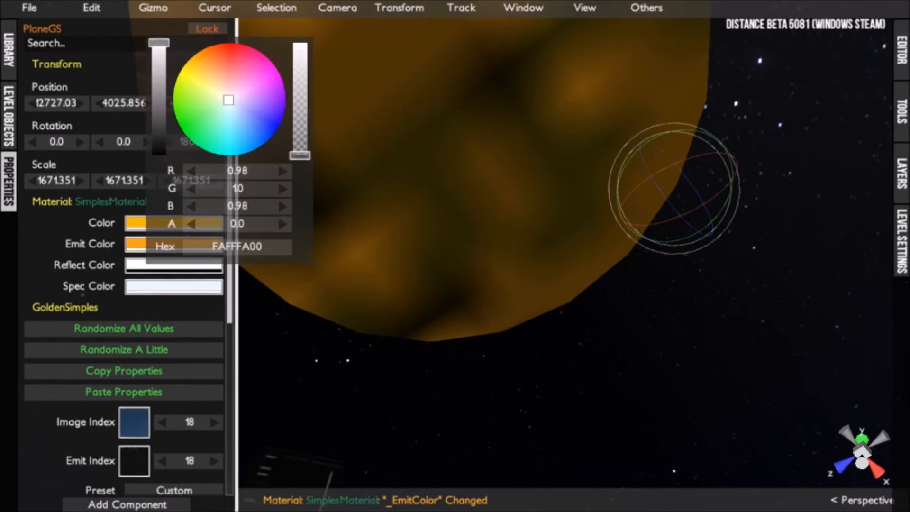
pyautogui.press('Escape')
pyautogui.click(135, 286)
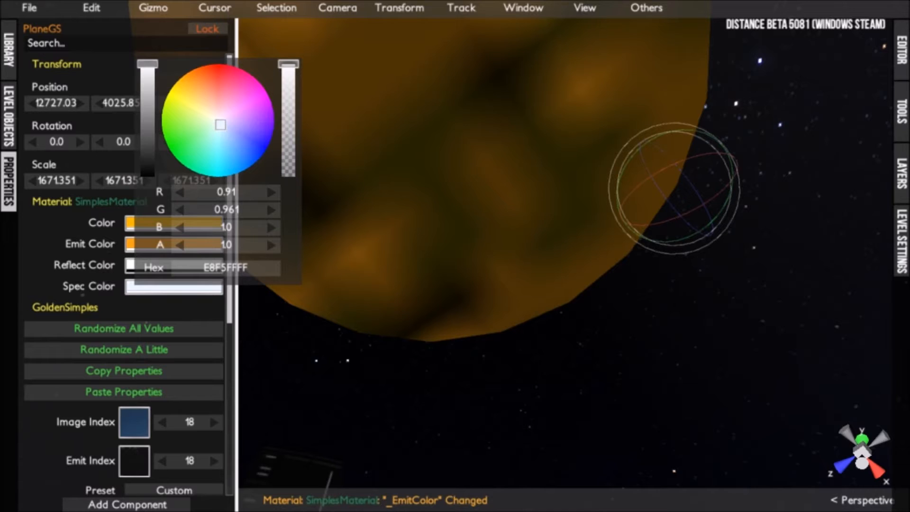
pyautogui.moveTo(220, 125); pyautogui.dragTo(270, 132)
pyautogui.moveTo(288, 64); pyautogui.dragTo(289, 177)
pyautogui.moveTo(270, 132)
pyautogui.mouseDown()
pyautogui.moveTo(228, 118)
pyautogui.moveTo(207, 65)
pyautogui.mouseUp()
pyautogui.press('Escape')
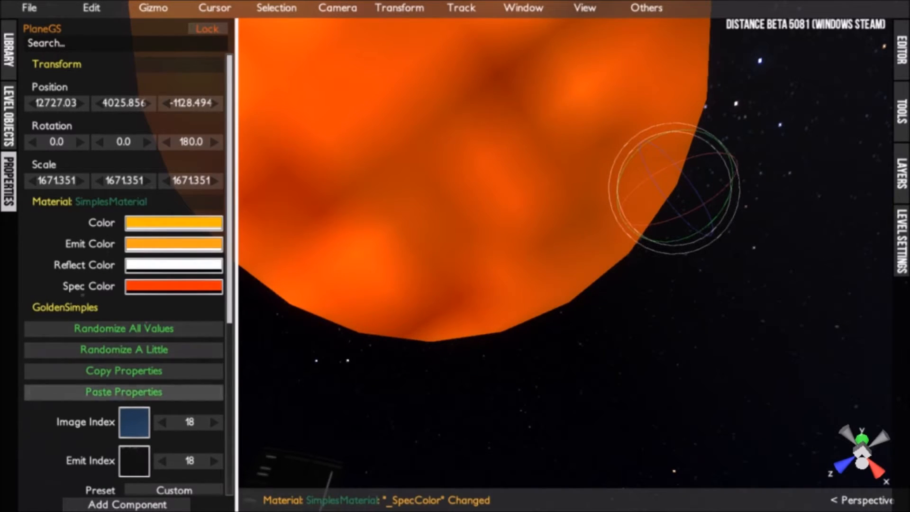
# Set the plane's Image Index to 14.
pyautogui.click(161, 422)
pyautogui.click(162, 422)
pyautogui.click(162, 421)
pyautogui.click(162, 422)
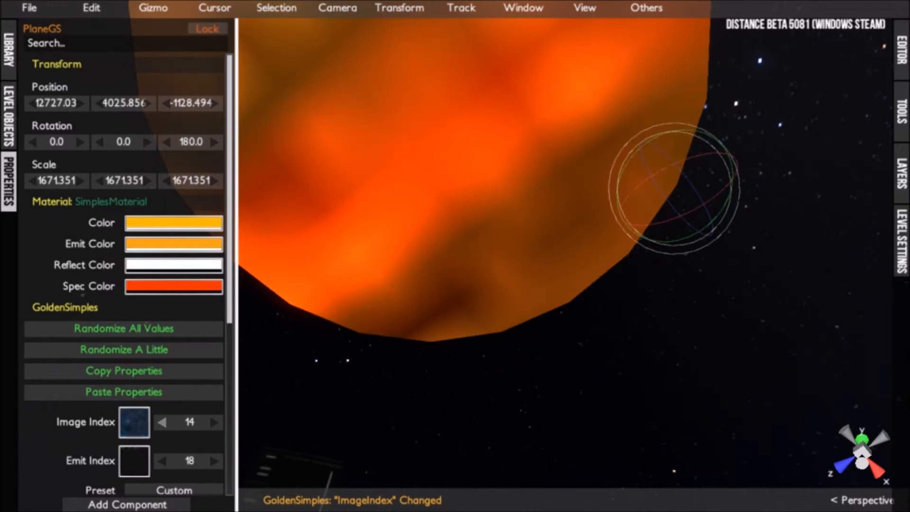
# Set the plane's Emit Index to 9.
pyautogui.click(162, 460)
pyautogui.click(162, 460)
pyautogui.click(161, 460)
pyautogui.click(161, 460)
pyautogui.click(162, 460)
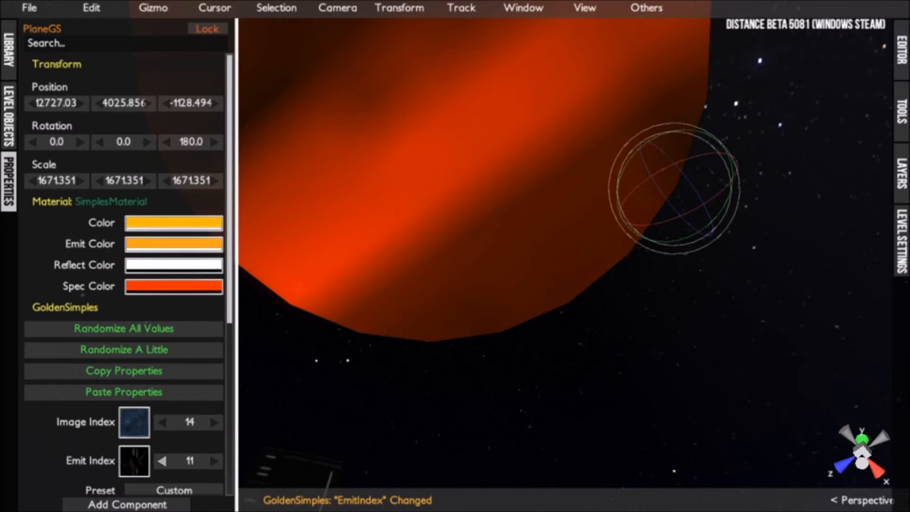
pyautogui.click(162, 460)
pyautogui.click(162, 460)
# Set the plane's texture scale to 0.813, 0.7 and 0.838, and disable its diffuse texture.
pyautogui.scroll(-5, 124, 275)
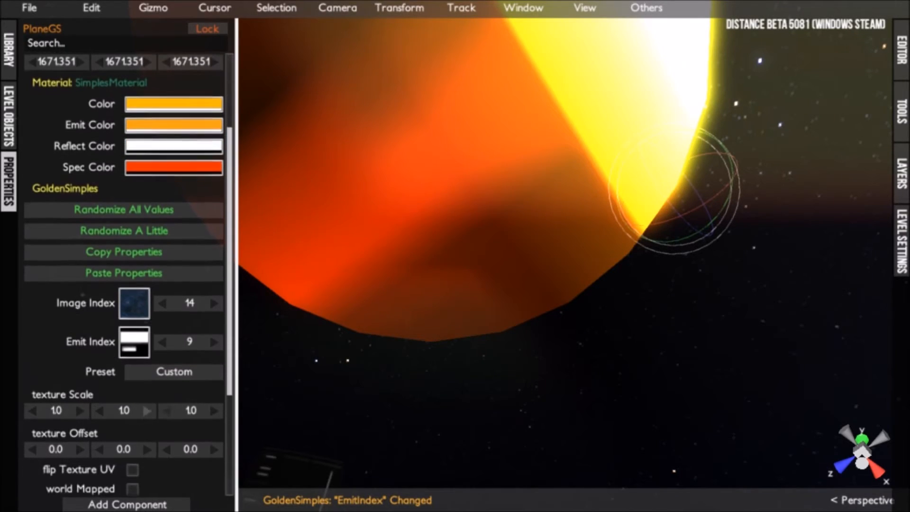
pyautogui.moveTo(124, 411); pyautogui.dragTo(38, 410)
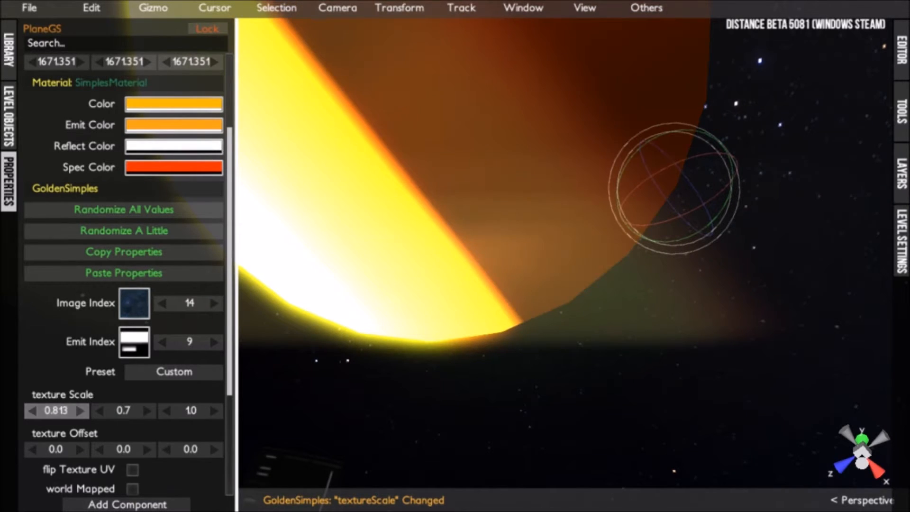
pyautogui.scroll(-2, 133, 332)
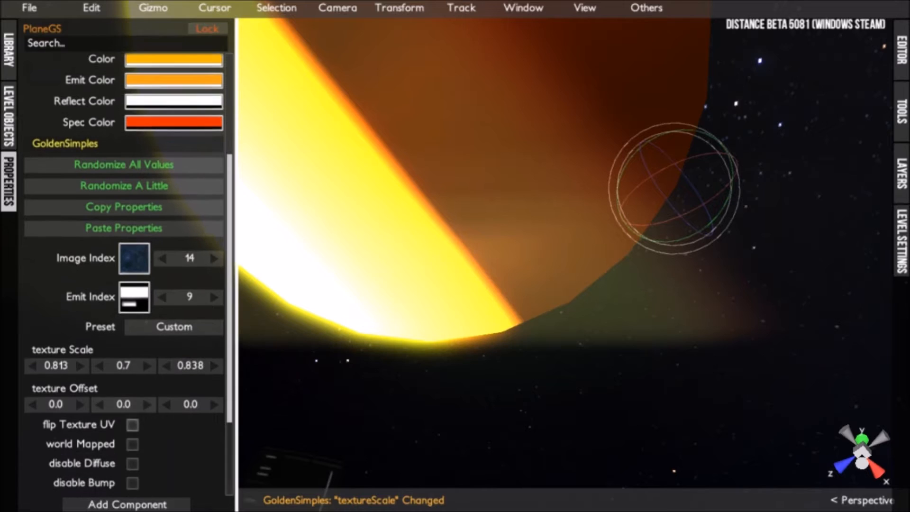
pyautogui.click(133, 462)
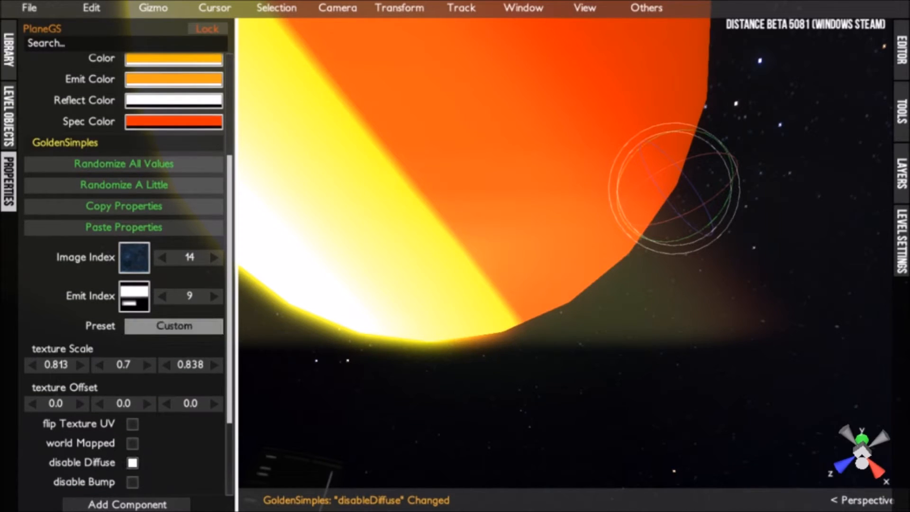
# Set the plane's Emit Index to 1.
pyautogui.click(162, 296)
pyautogui.click(162, 296)
pyautogui.click(161, 295)
pyautogui.click(162, 295)
pyautogui.click(162, 296)
pyautogui.click(162, 295)
pyautogui.click(161, 295)
pyautogui.click(162, 296)
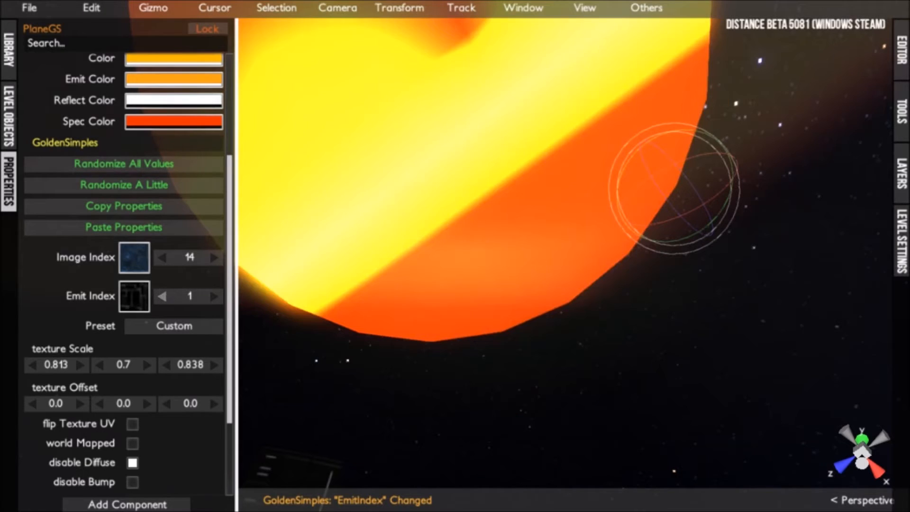
# Set the plane's first two texture scale values to 0.5 and 0.644, its first texture offset to 0.15, and its Emit Index to 9.
pyautogui.moveTo(123, 365); pyautogui.dragTo(35, 365)
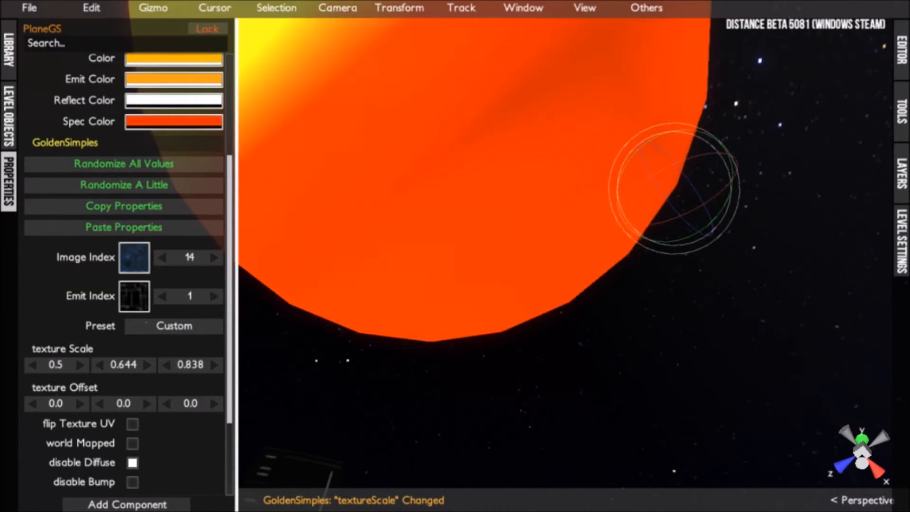
pyautogui.moveTo(55, 404); pyautogui.dragTo(102, 403)
pyautogui.scroll(-1, 563, 254)
pyautogui.moveTo(564, 253); pyautogui.dragTo(556, 201, button='right')
pyautogui.moveTo(204, 296); pyautogui.dragTo(250, 297)
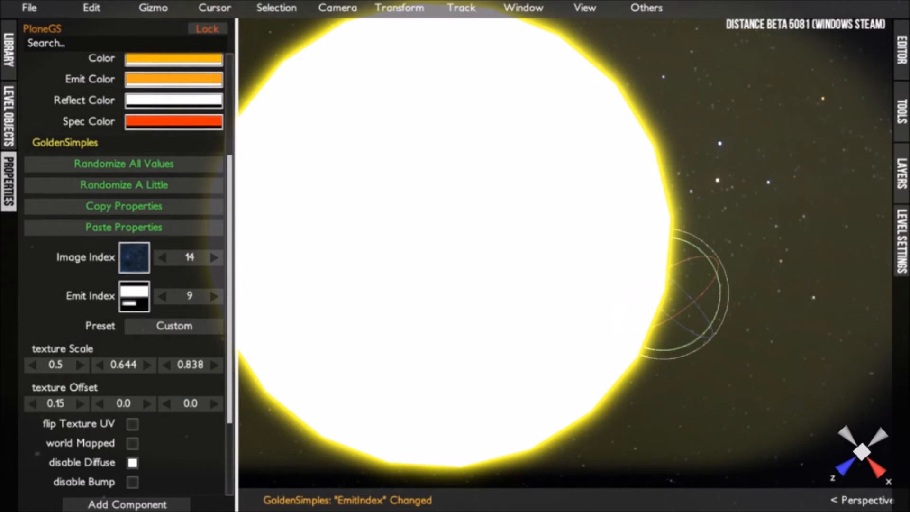
# Lower the alpha of the plane's Emit Color to 0.338 and darken the color to a brownish orange.
pyautogui.click(165, 82)
pyautogui.moveTo(318, 89); pyautogui.dragTo(318, 164)
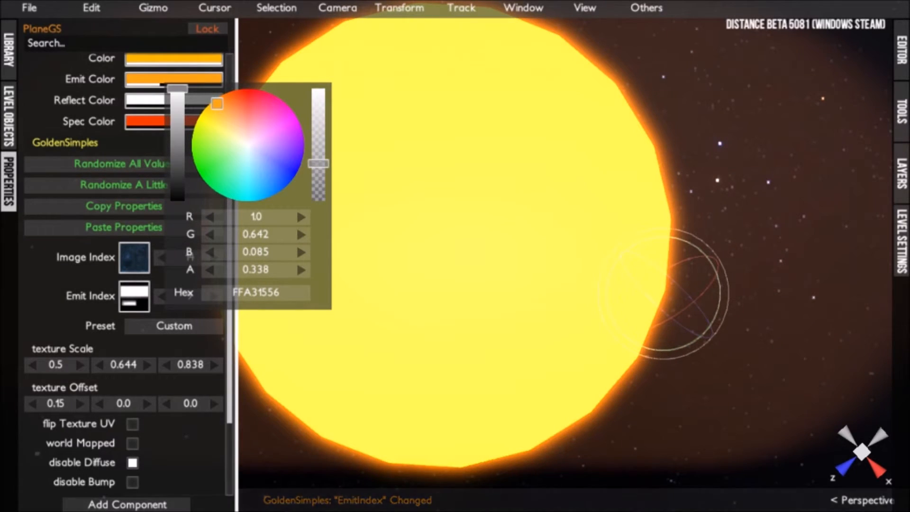
pyautogui.moveTo(177, 90); pyautogui.dragTo(177, 136)
# Reduce the alpha of the plane's Color and desaturate its Emit Color to the muted brown 936D4356.
pyautogui.click(181, 60)
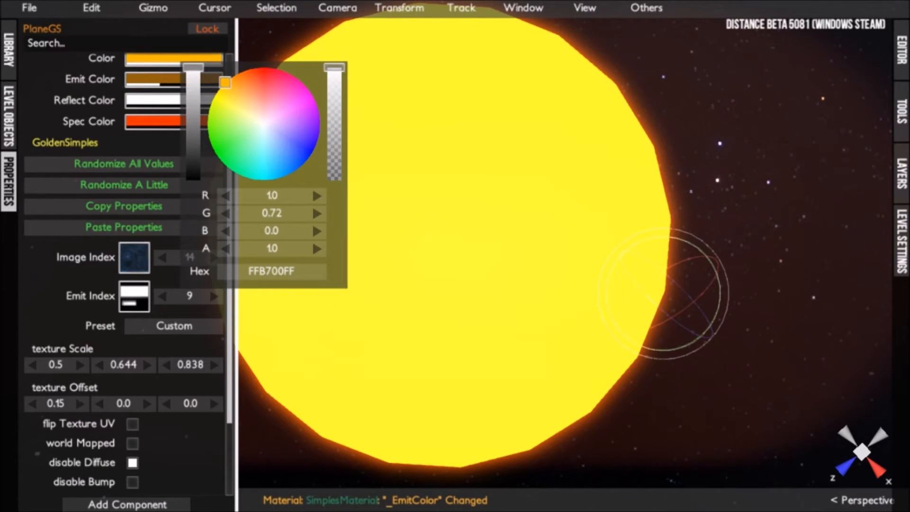
pyautogui.moveTo(334, 68); pyautogui.dragTo(334, 164)
pyautogui.click(144, 75)
pyautogui.moveTo(196, 97)
pyautogui.mouseDown()
pyautogui.moveTo(224, 135)
pyautogui.moveTo(202, 102)
pyautogui.moveTo(211, 111)
pyautogui.mouseUp()
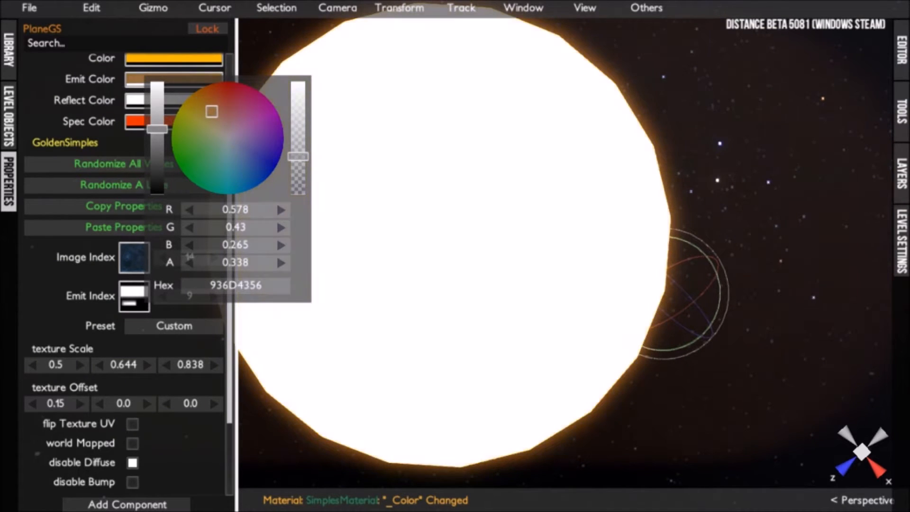
# Test drive the track to check the plane's glow, return to the level editor and hide the object properties.
pyautogui.press('Escape')
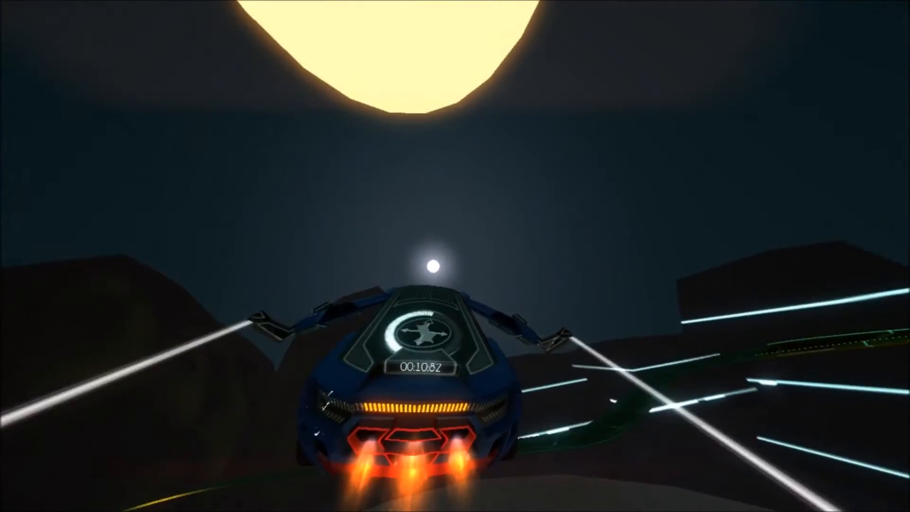
pyautogui.hotkey('ctrl', 'p')
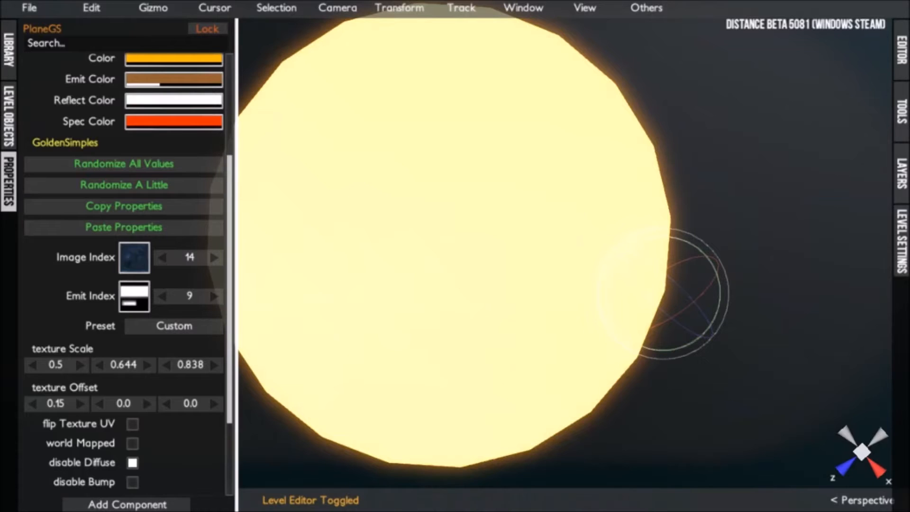
pyautogui.press('p')
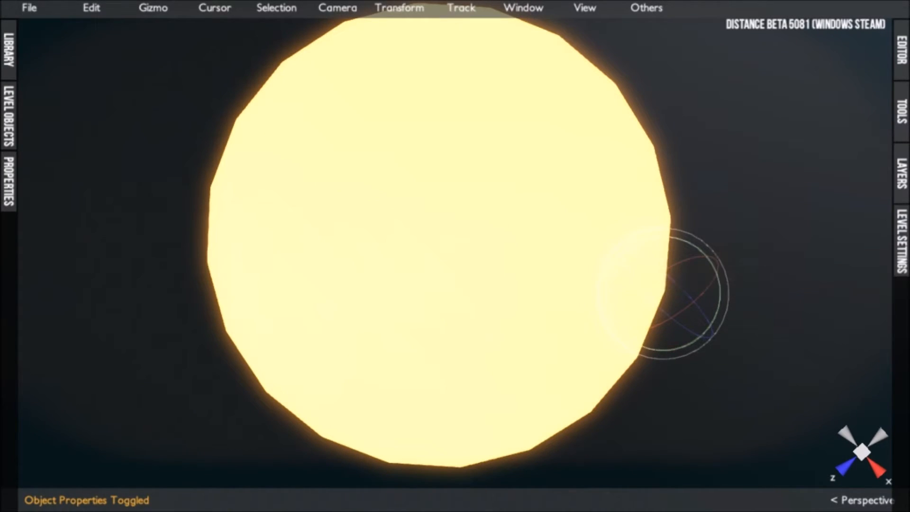
# Undo the plane's recent color, Emit Index and texture scale changes back through an Emit Color edit, and redo the last undone change.
pyautogui.hotkey('ctrl', 'z')
pyautogui.hotkey('ctrl', 'z')
pyautogui.hotkey('ctrl', 'z')
pyautogui.hotkey('ctrl', 'z')
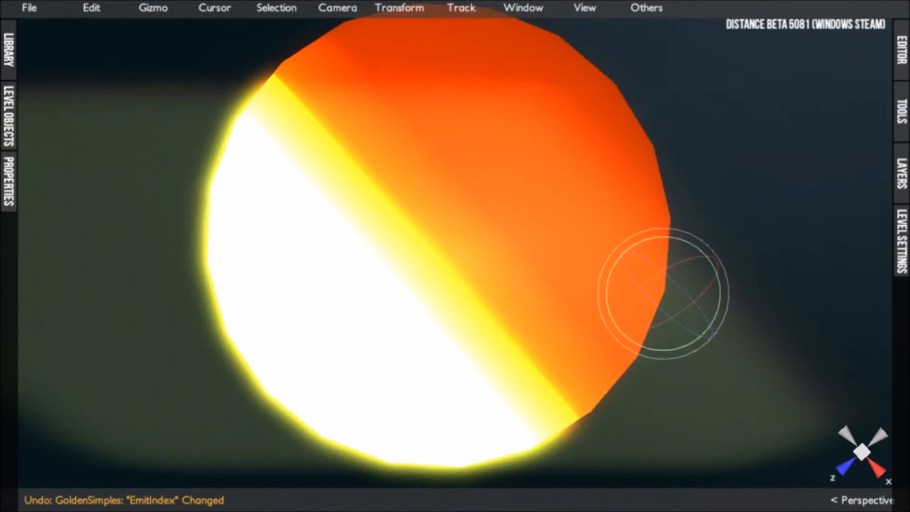
pyautogui.hotkey('ctrl', 'z')
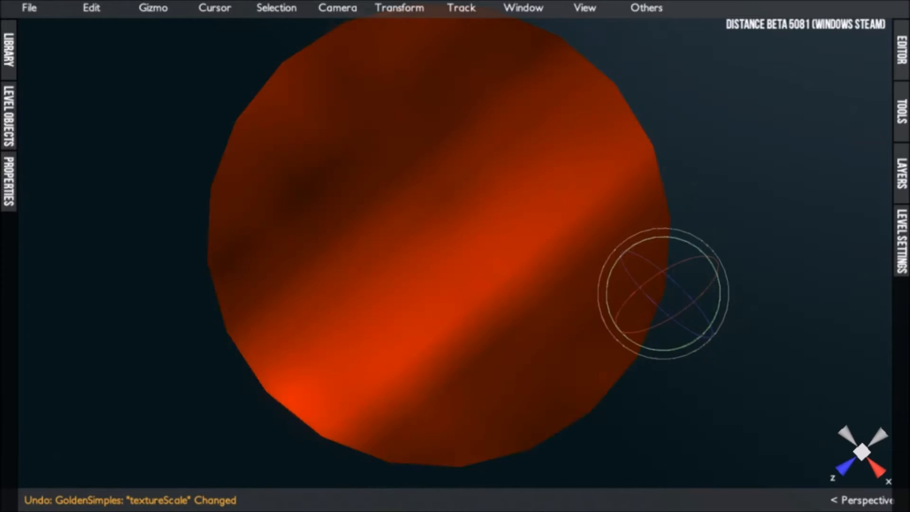
pyautogui.hotkey('ctrl', 'z')
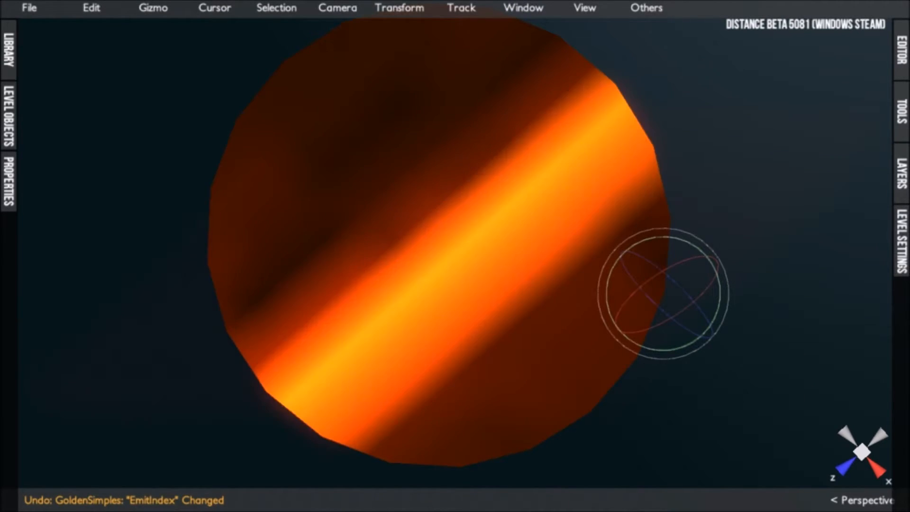
pyautogui.hotkey('ctrl', 'z')
pyautogui.hotkey('ctrl', 'z')
pyautogui.hotkey('ctrl', 'z')
pyautogui.hotkey('ctrl', 'z')
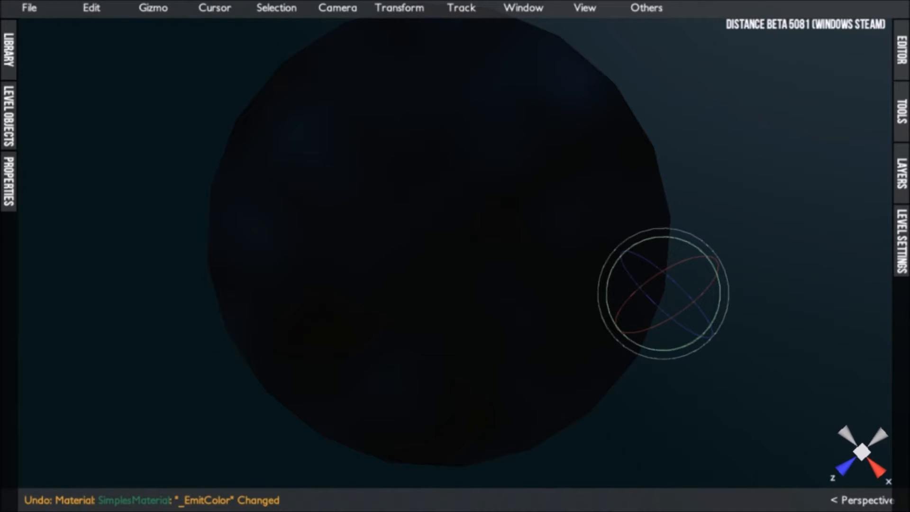
pyautogui.hotkey('ctrl', 'y')
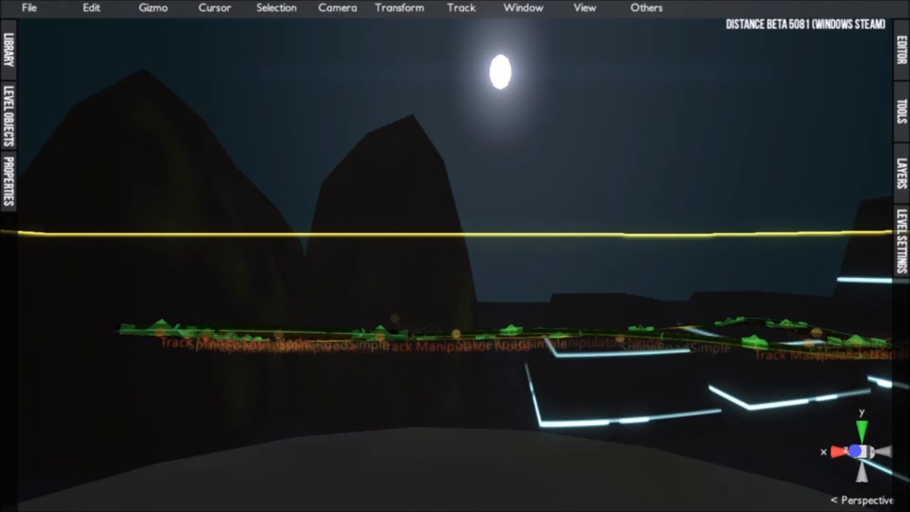
pyautogui.click(902, 241)
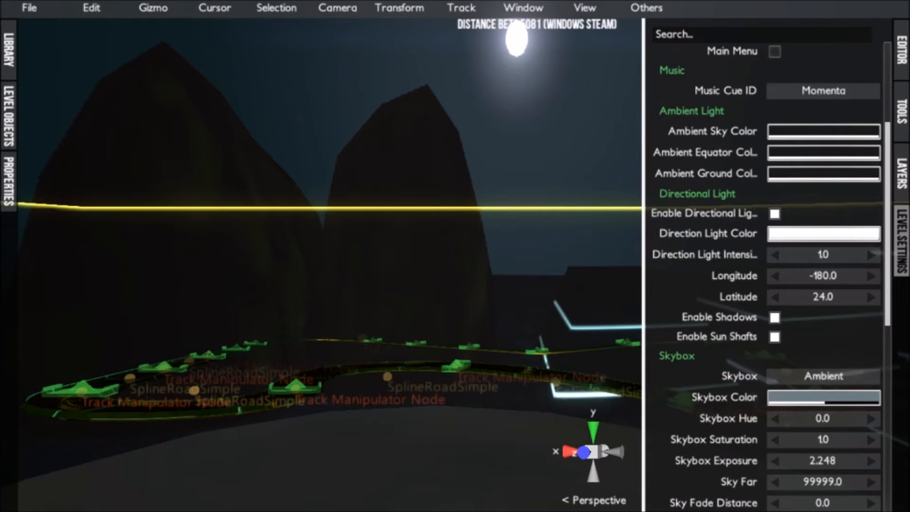
pyautogui.click(902, 241)
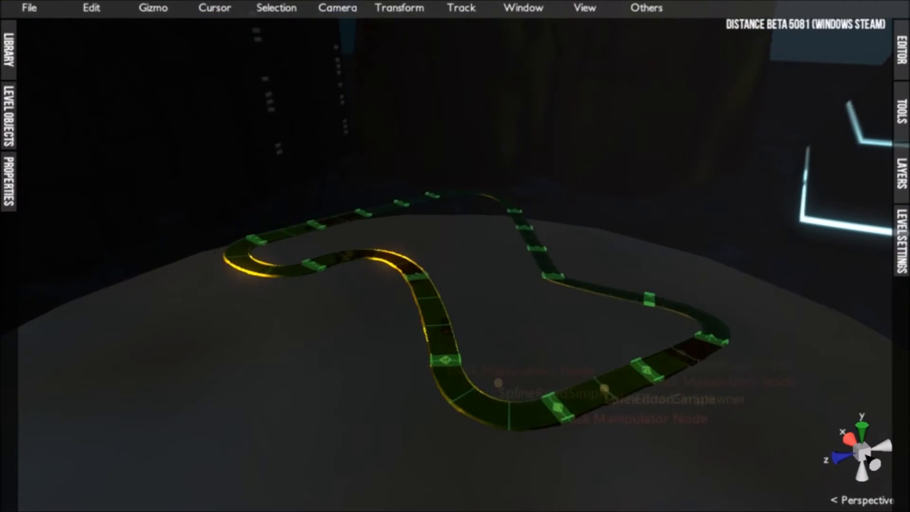
# Delete the straight SplineRoadSimple segment at the car spawner to open a gap in the track loop.
pyautogui.keyDown('alt'); pyautogui.moveTo(522, 237); pyautogui.dragTo(322, 284); pyautogui.keyUp('alt')
pyautogui.scroll(5, 455, 256)
pyautogui.moveTo(284, 294); pyautogui.dragTo(643, 251, button='middle')
pyautogui.keyDown('alt'); pyautogui.moveTo(455, 265); pyautogui.dragTo(369, 251); pyautogui.keyUp('alt')
pyautogui.moveTo(284, 190); pyautogui.dragTo(526, 294, button='middle')
pyautogui.scroll(3, 455, 256)
pyautogui.click(449, 303)
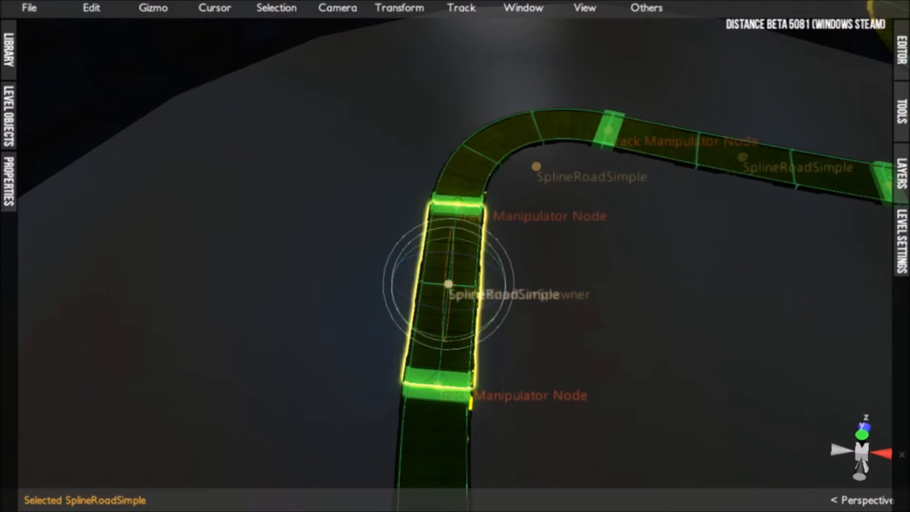
pyautogui.press('Delete')
# Attach an EmpireStartZone from the Roads library to the open track node at the end of the curved road.
pyautogui.click(458, 201)
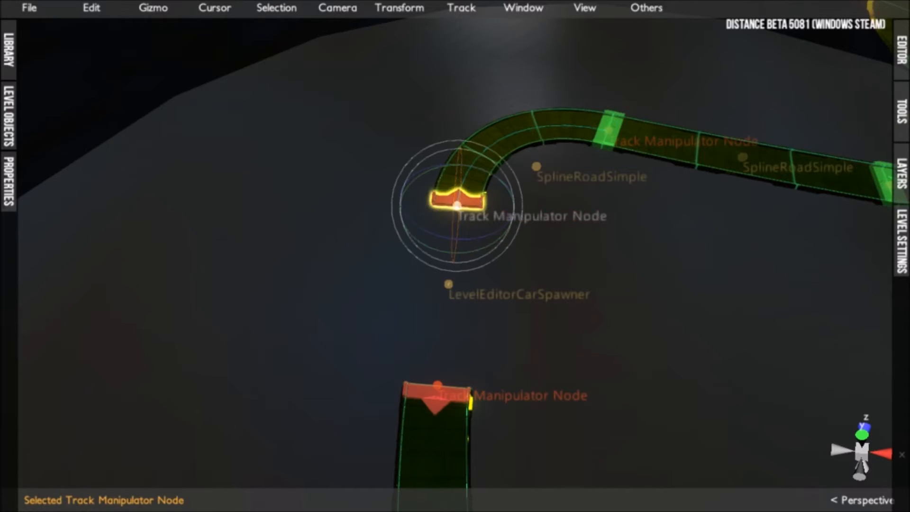
pyautogui.click(8, 50)
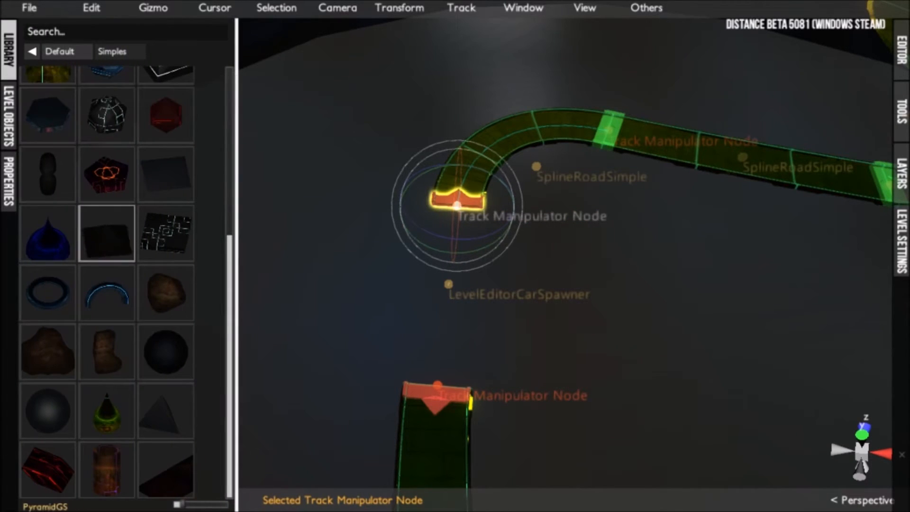
pyautogui.click(32, 51)
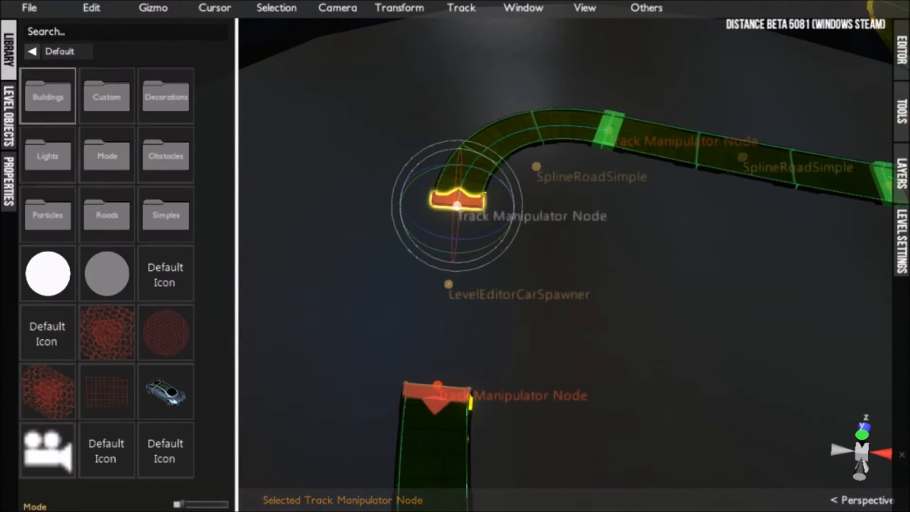
pyautogui.click(112, 212)
pyautogui.scroll(-10, 165, 237)
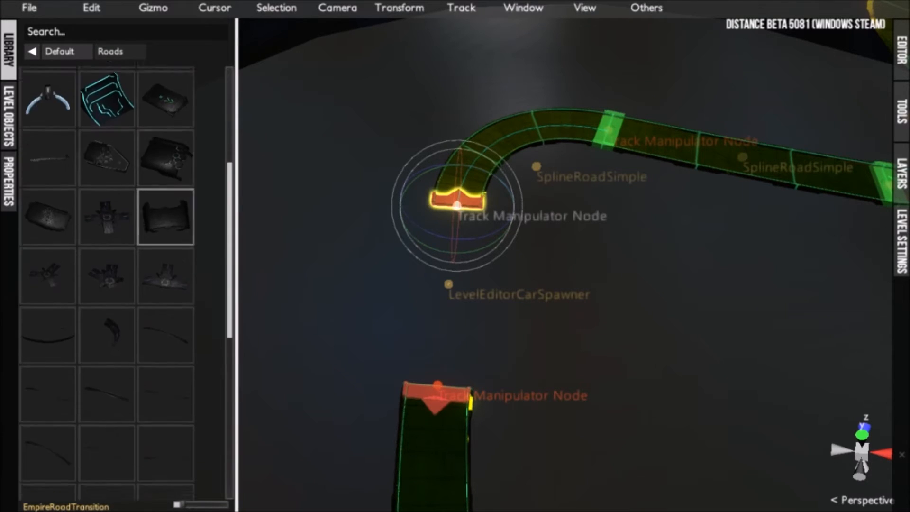
pyautogui.scroll(-1, 165, 246)
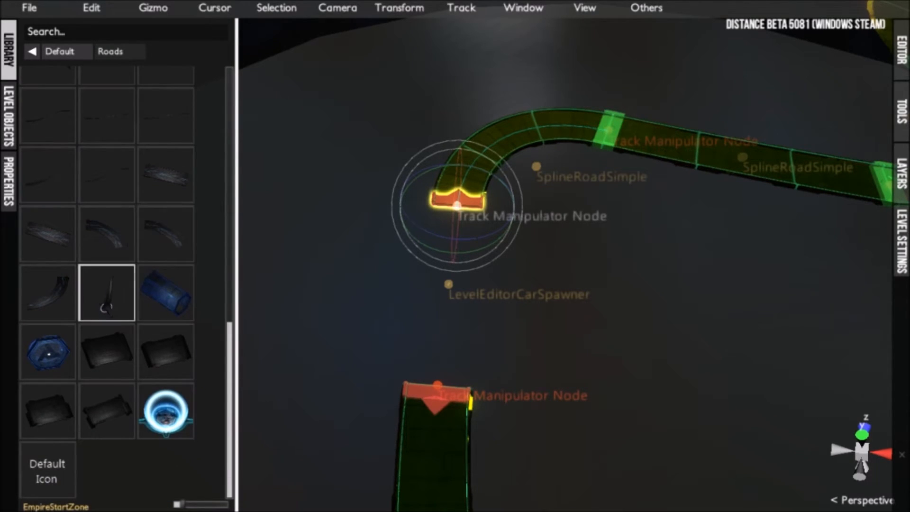
pyautogui.click(107, 292)
pyautogui.scroll(-3, 473, 265)
pyautogui.keyDown('alt'); pyautogui.moveTo(474, 266); pyautogui.dragTo(351, 209); pyautogui.keyUp('alt')
pyautogui.moveTo(453, 209); pyautogui.dragTo(608, 175, button='middle')
pyautogui.click(8, 182)
pyautogui.click(8, 182)
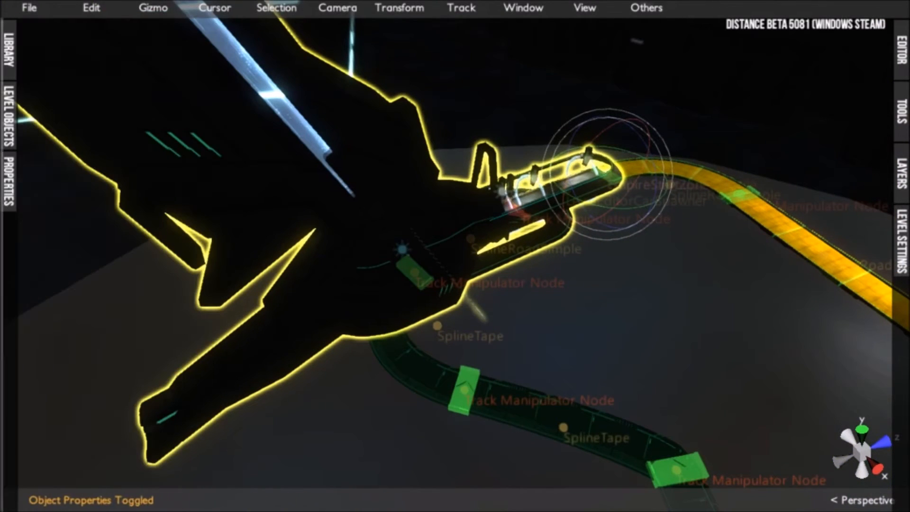
# Delete the SplineTape segment beside the start zone and the SplineRoadSimple segment running beneath it.
pyautogui.click(418, 362)
pyautogui.press('Delete')
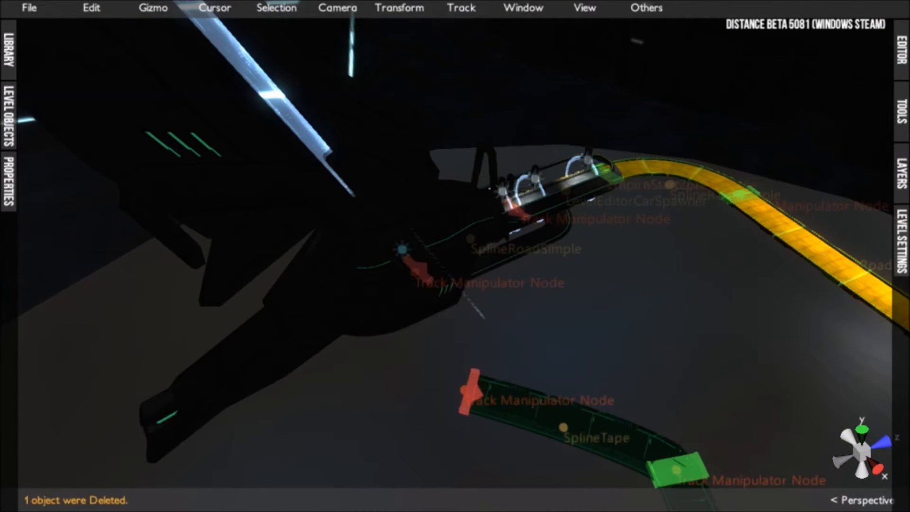
pyautogui.click(468, 241)
pyautogui.press('Delete')
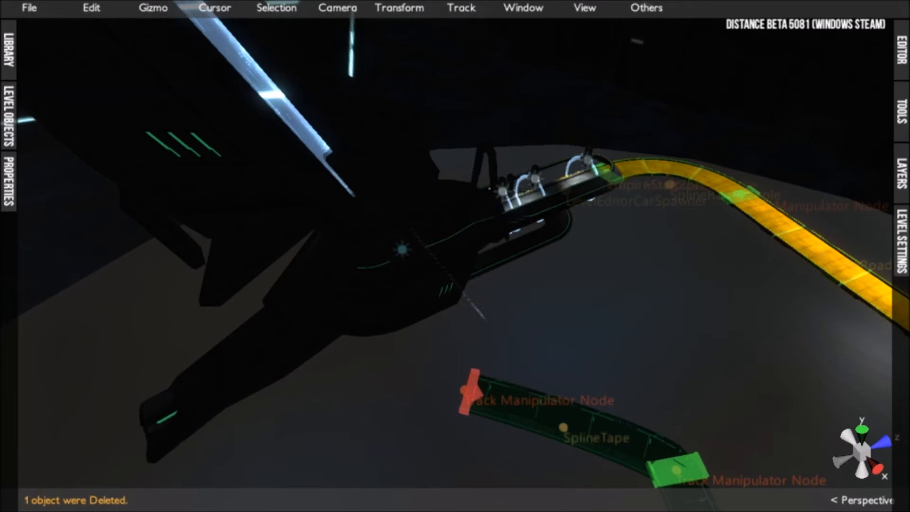
# Delete the three SplineTape segments nearest the start zone at the open end of the tape track.
pyautogui.moveTo(455, 256); pyautogui.dragTo(294, 227, button='right')
pyautogui.press('w')
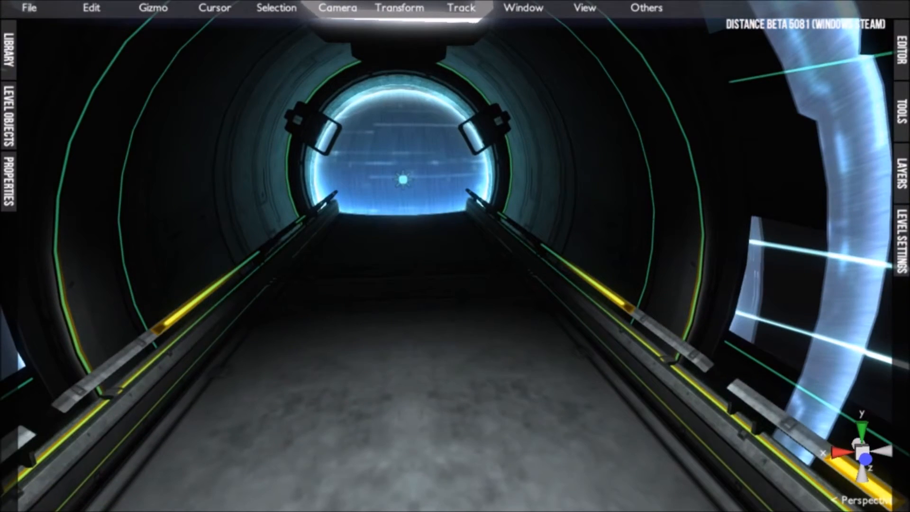
pyautogui.click(455, 294)
pyautogui.press('s')
pyautogui.moveTo(455, 293); pyautogui.dragTo(448, 374, button='right')
pyautogui.press('a')
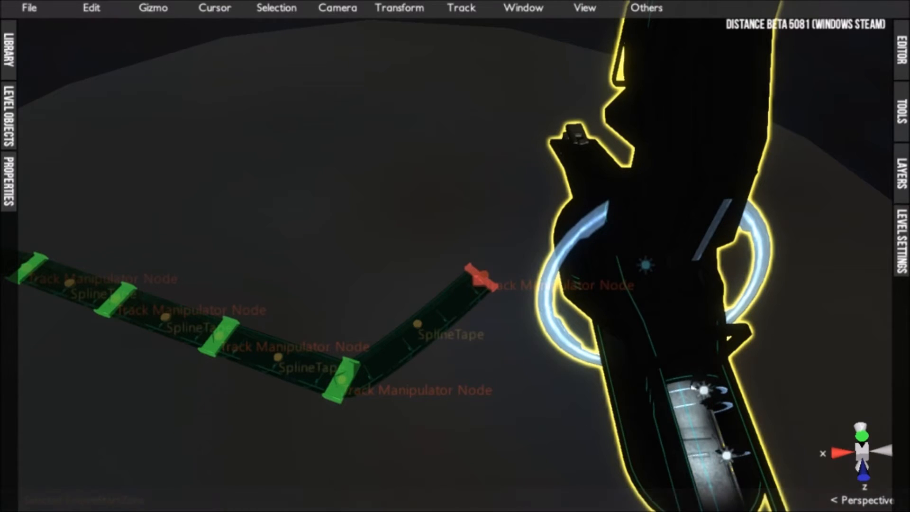
pyautogui.click(417, 327)
pyautogui.press('Delete')
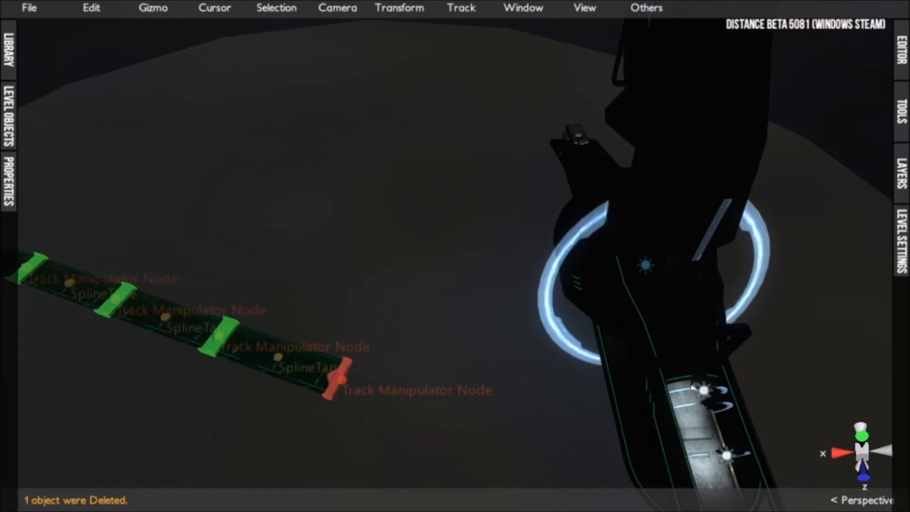
pyautogui.click(278, 356)
pyautogui.press('Delete')
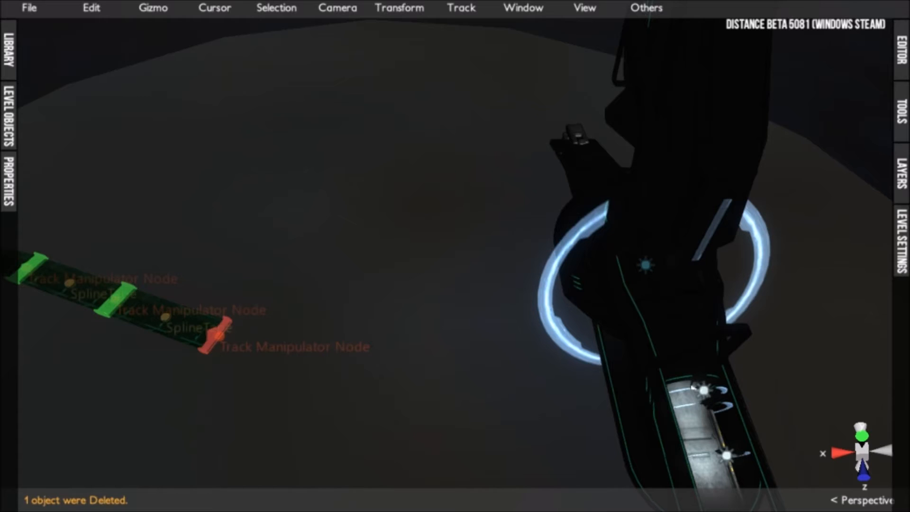
pyautogui.click(166, 317)
pyautogui.press('Delete')
# Attach an EmpireEndZone from the Roads library to the open track node at the end of the tape track.
pyautogui.moveTo(303, 284); pyautogui.dragTo(602, 279, button='middle')
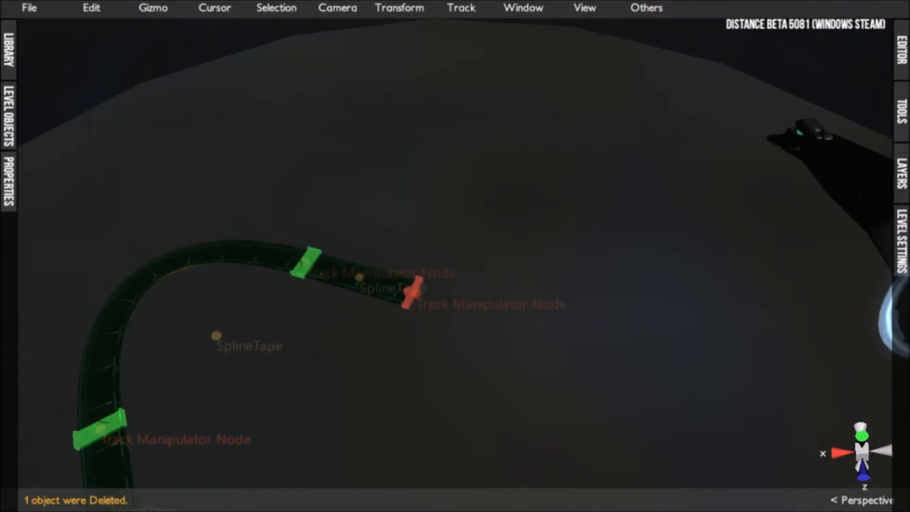
pyautogui.click(413, 293)
pyautogui.click(9, 50)
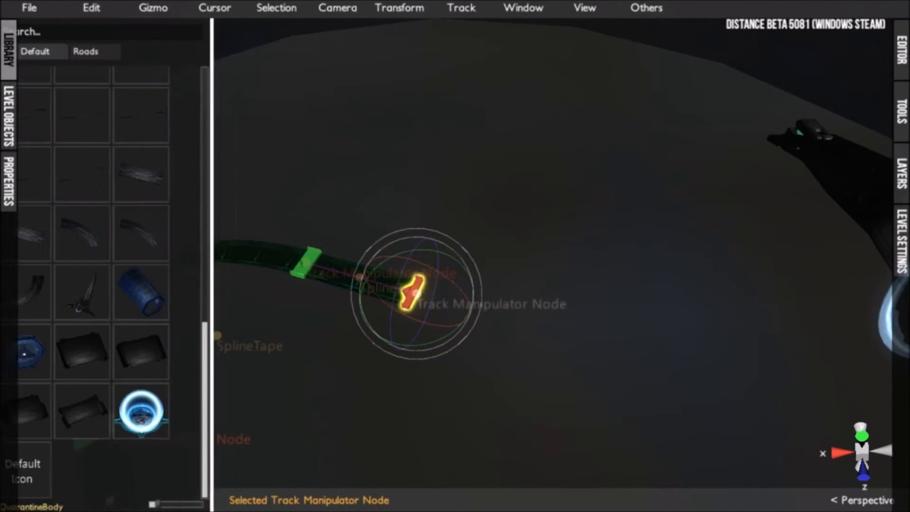
pyautogui.scroll(7, 166, 253)
pyautogui.scroll(5, 166, 255)
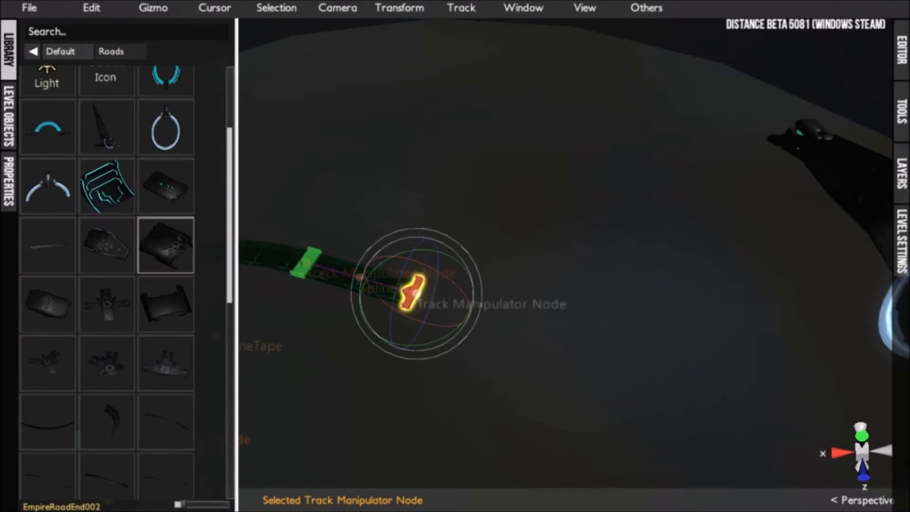
pyautogui.click(106, 251)
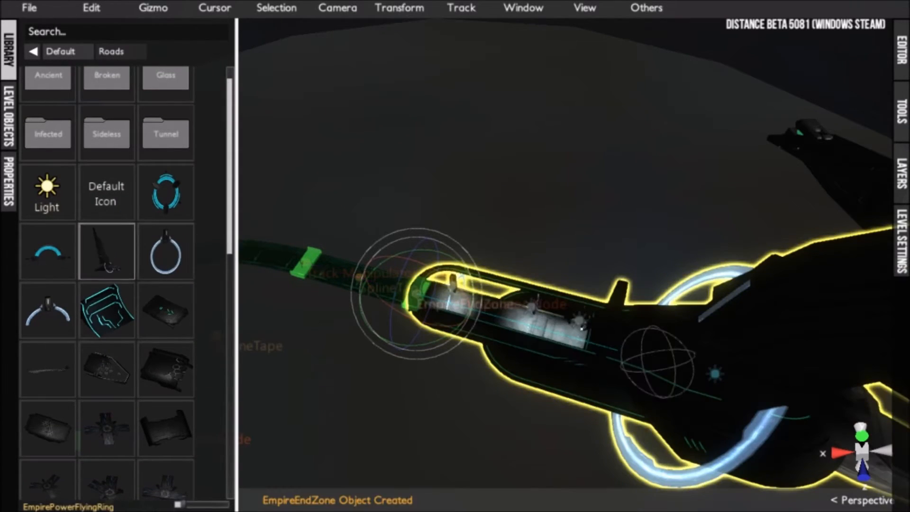
# Inspect the new end zone, test drive the level and return to the level editor.
pyautogui.press('p')
pyautogui.press('p')
pyautogui.scroll(-2, 427, 284)
pyautogui.press('w')
pyautogui.moveTo(455, 285); pyautogui.dragTo(440, 228, button='right')
pyautogui.moveTo(441, 228); pyautogui.dragTo(232, 213, button='middle')
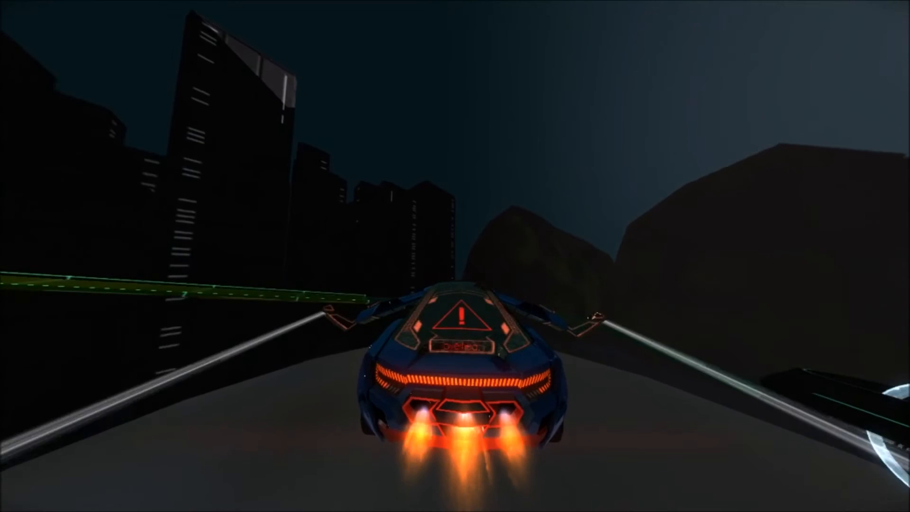
pyautogui.press('Tab')
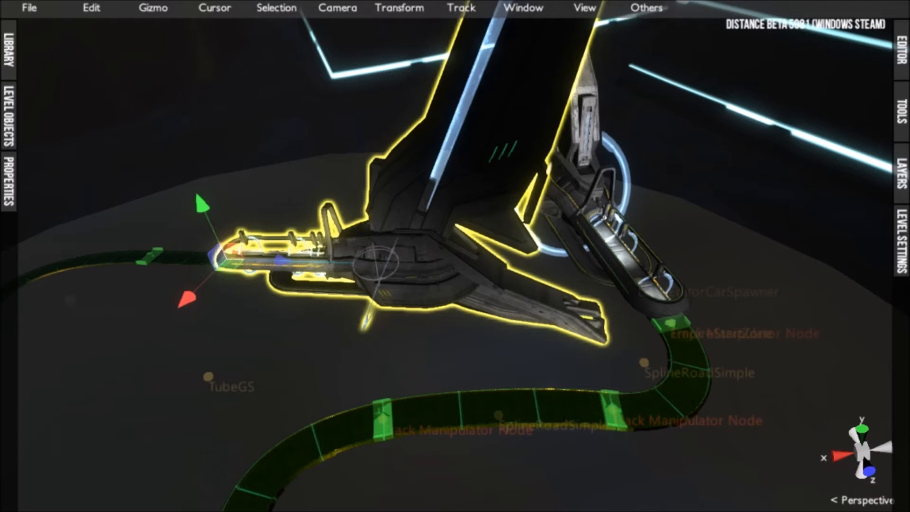
# Place the 3D cursor on the spline road opposite the end zone and bring up the Teleporter in the Roads library.
pyautogui.moveTo(379, 266); pyautogui.dragTo(564, 223, button='middle')
pyautogui.scroll(-3, 455, 256)
pyautogui.moveTo(493, 303); pyautogui.dragTo(479, 294, button='middle')
pyautogui.rightClick(480, 295)
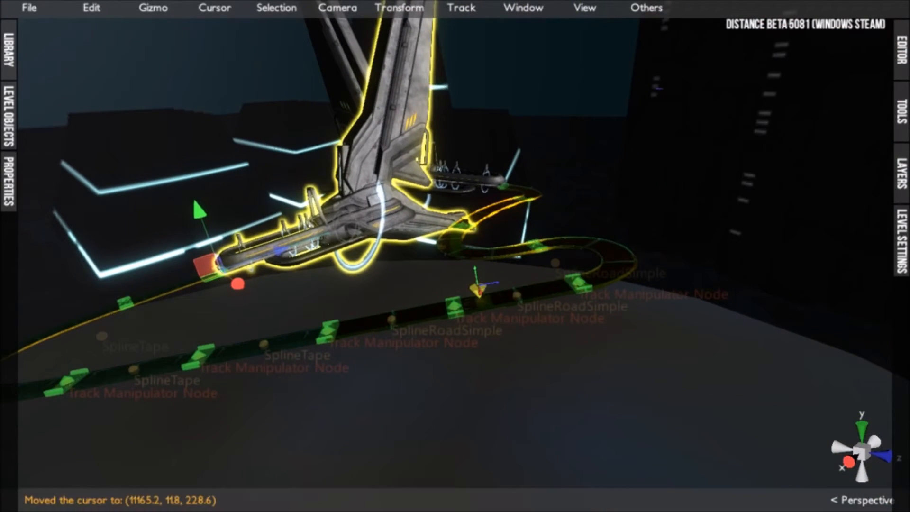
pyautogui.click(8, 50)
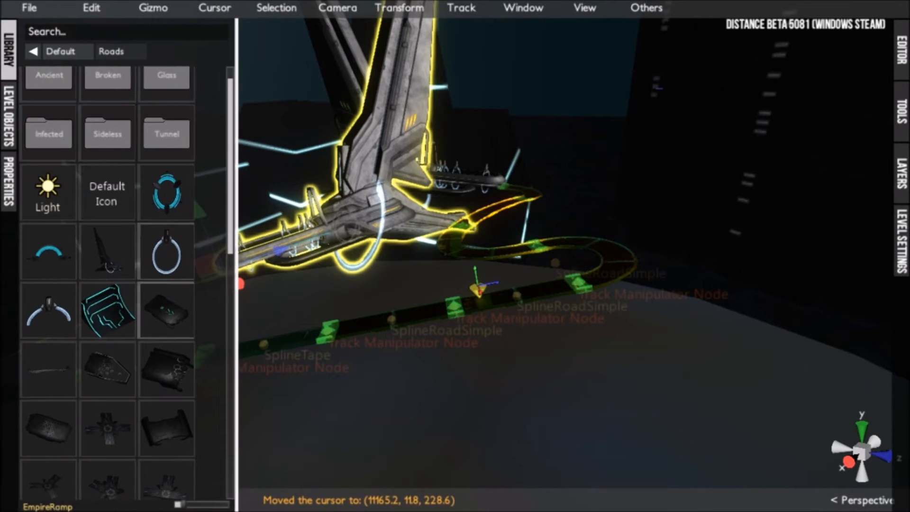
pyautogui.scroll(-6, 165, 289)
pyautogui.scroll(-3, 126, 285)
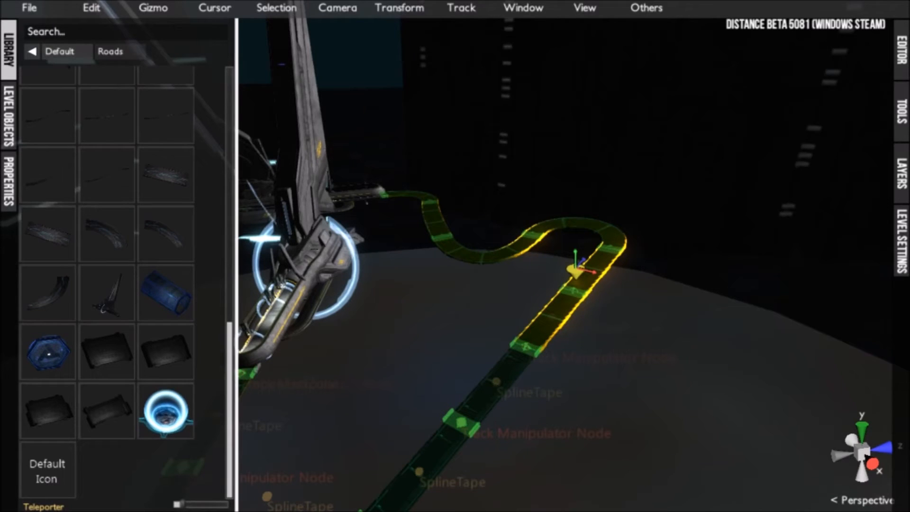
pyautogui.rightClick(773, 5)
pyautogui.click(8, 182)
pyautogui.click(9, 182)
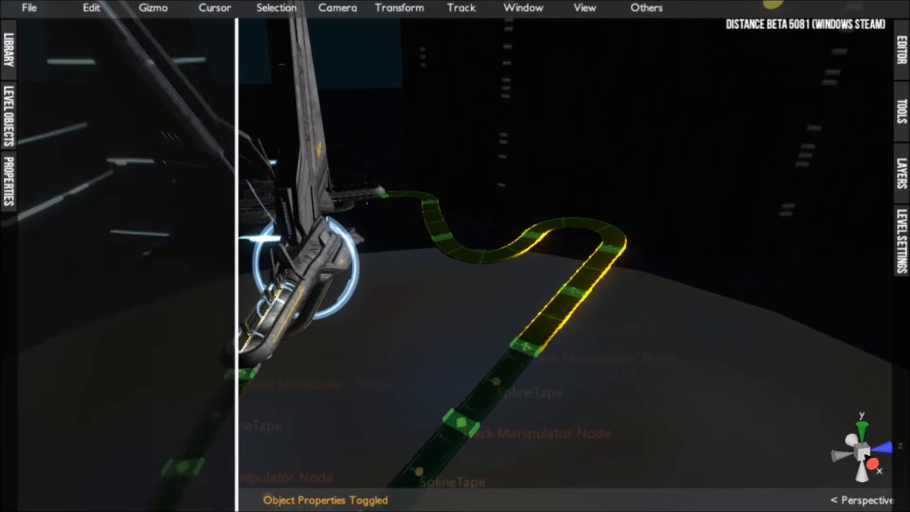
# Undo the last object deletion to restore the Teleporter on the spline road.
pyautogui.moveTo(455, 256); pyautogui.dragTo(536, 221, button='middle')
pyautogui.scroll(-3, 455, 256)
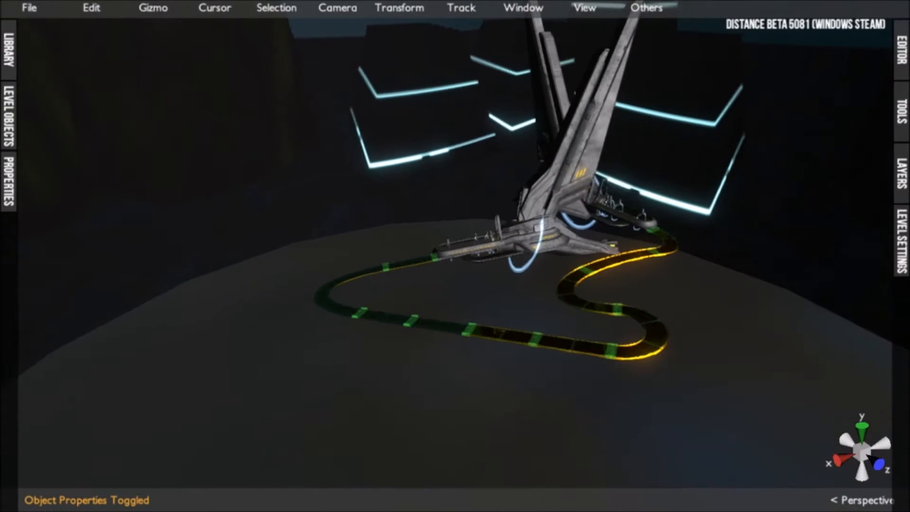
pyautogui.moveTo(455, 255); pyautogui.dragTo(426, 189, button='middle')
pyautogui.scroll(3, 455, 255)
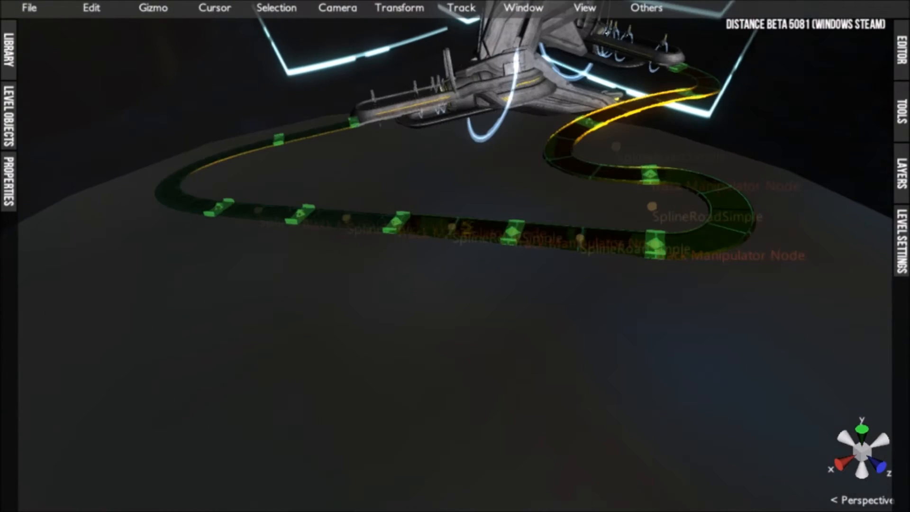
pyautogui.rightClick(603, 228)
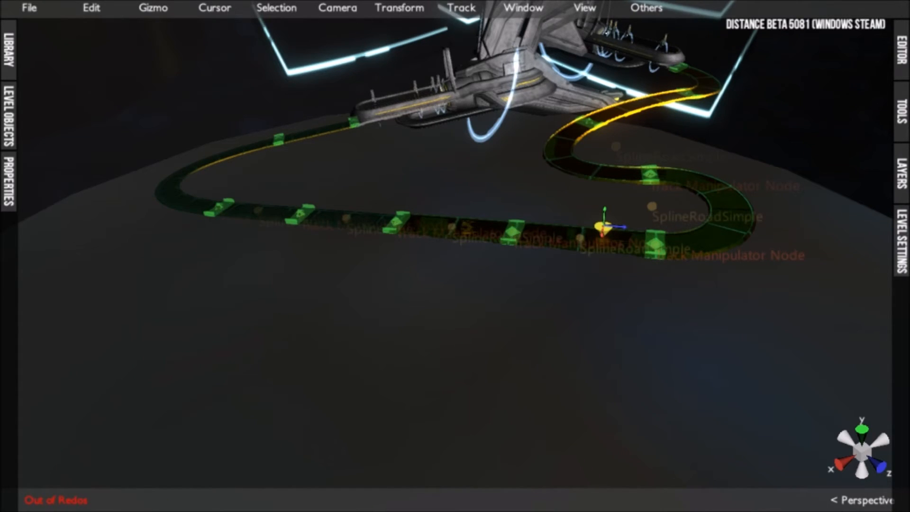
pyautogui.hotkey('ctrl', 'z')
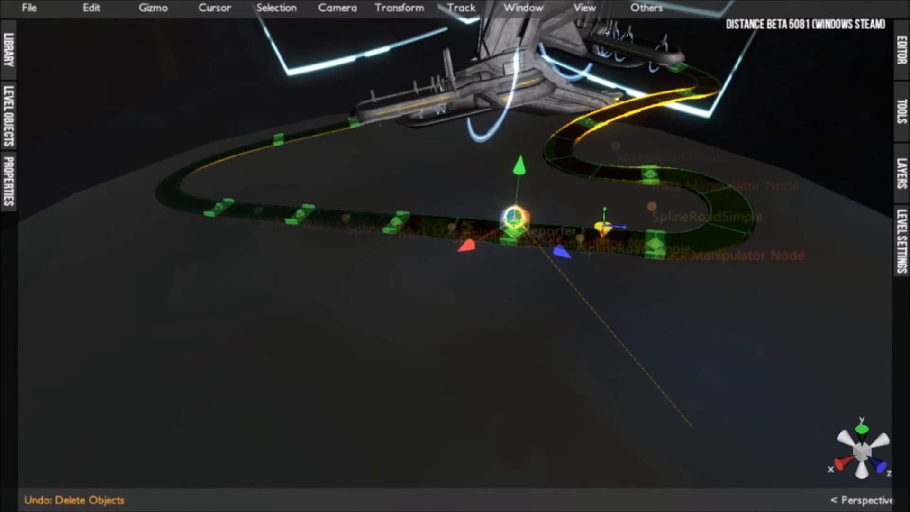
# Paste a copy of TubeGS onto the ground plane beneath the CubeMapRenderer.
pyautogui.moveTo(455, 256); pyautogui.dragTo(569, 327, button='middle')
pyautogui.moveTo(9, 420)
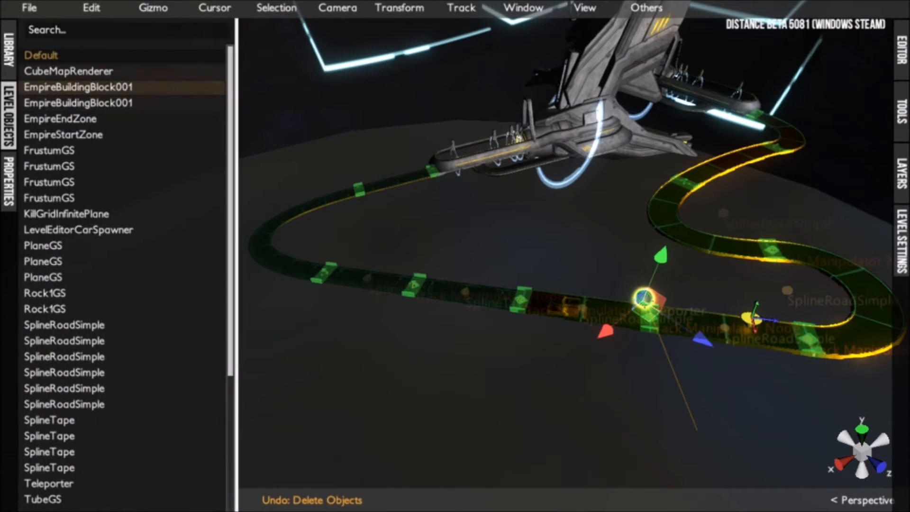
pyautogui.doubleClick(71, 71)
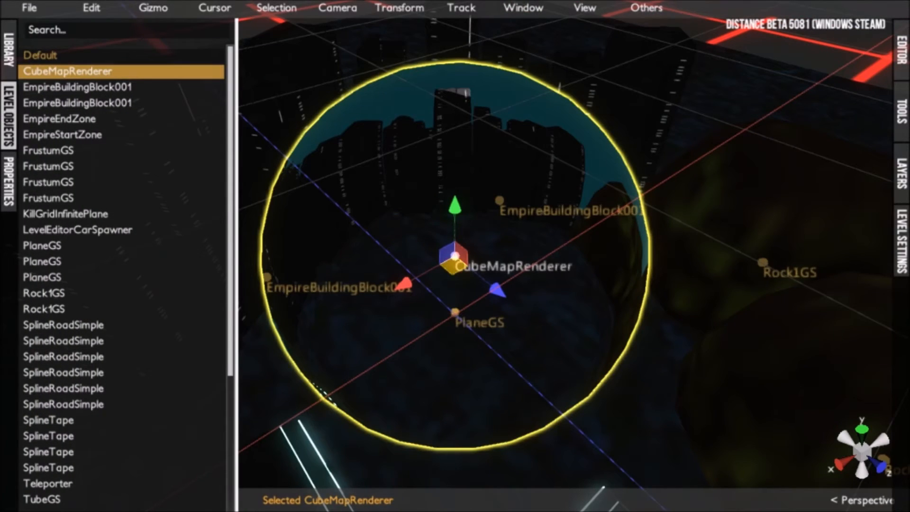
pyautogui.scroll(-3, 453, 266)
pyautogui.scroll(-4, 120, 270)
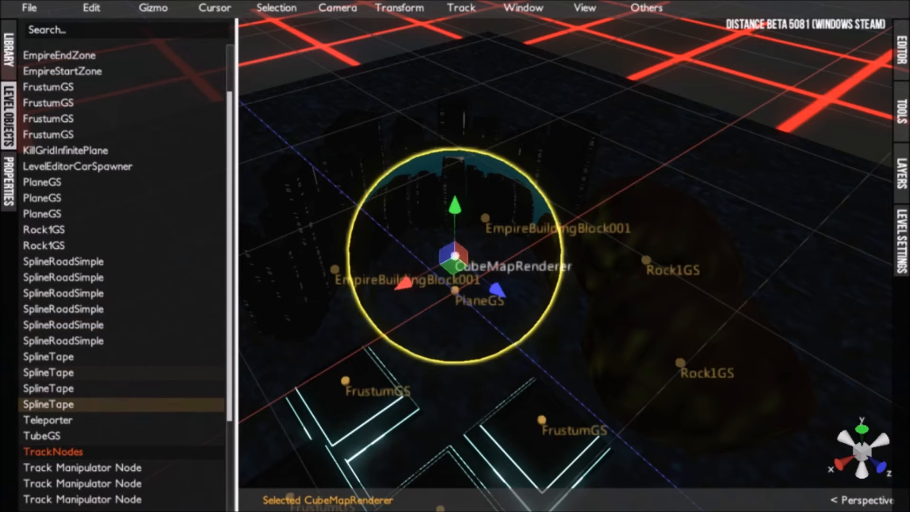
pyautogui.click(42, 435)
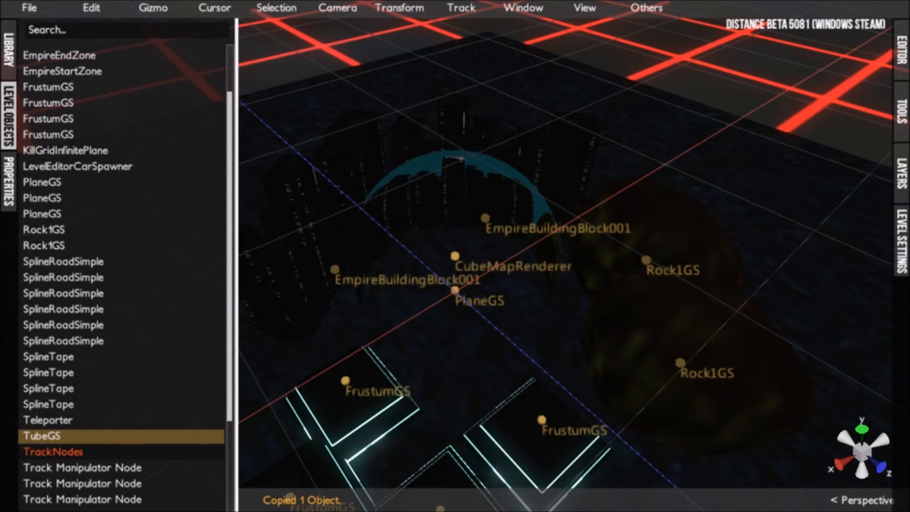
pyautogui.middleClick(454, 301)
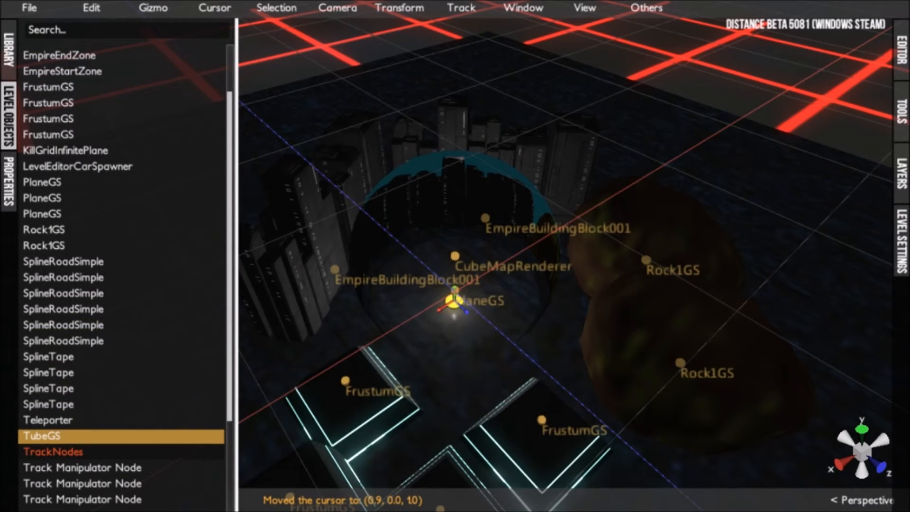
pyautogui.hotkey('ctrl', 'v')
# Inspect the pasted TubeGS around the miniature scene, test drive the level and return to the level editor.
pyautogui.press('p')
pyautogui.press('p')
pyautogui.scroll(-4, 454, 302)
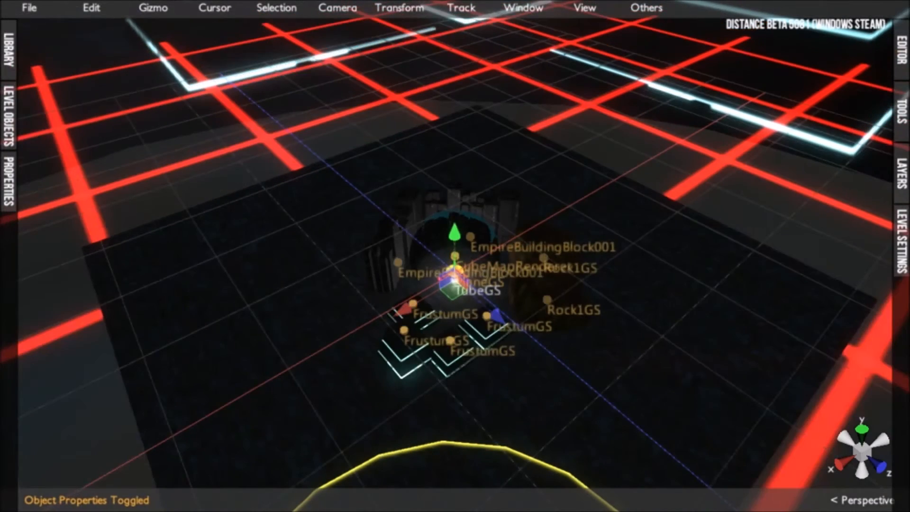
pyautogui.scroll(-4, 454, 302)
pyautogui.keyDown('alt'); pyautogui.moveTo(454, 301); pyautogui.dragTo(446, 241); pyautogui.keyUp('alt')
pyautogui.scroll(4, 454, 280)
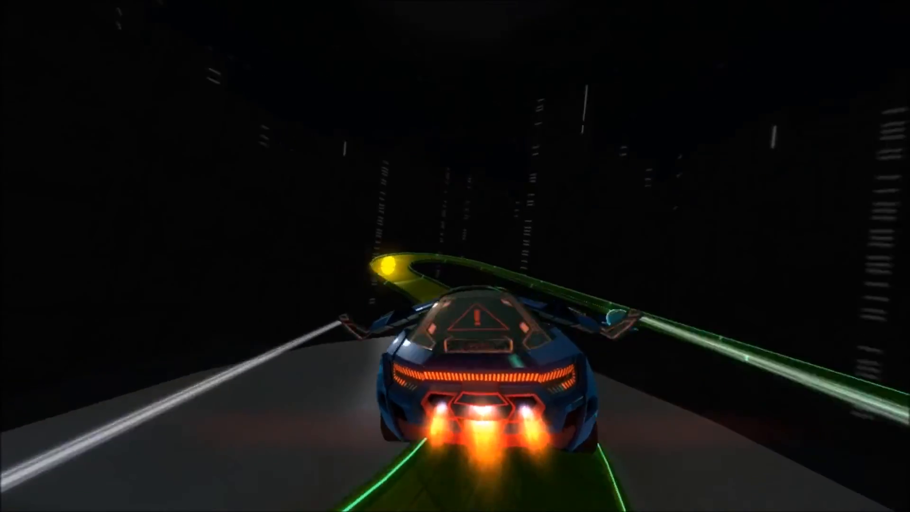
pyautogui.press('Tab')
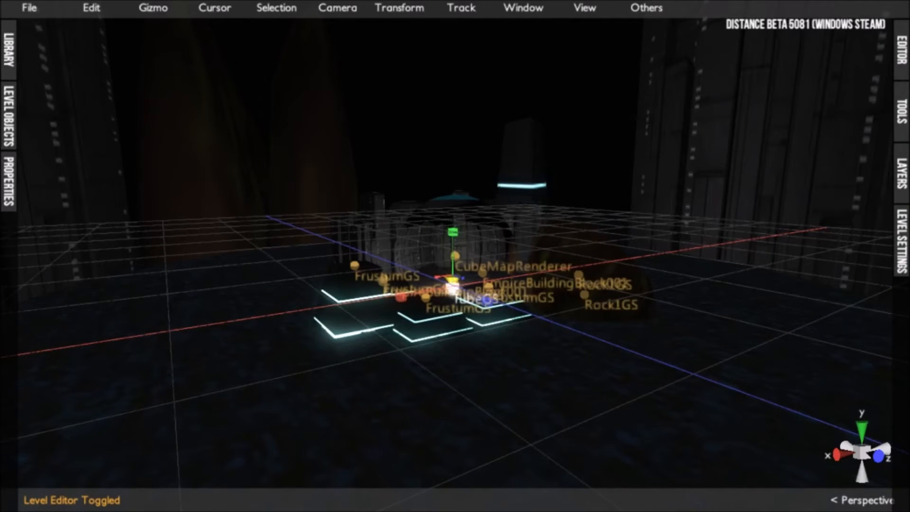
# Raise the pasted TubeGS's Reflect Color to full brightness and alpha 1.0, test drive the level and return to the editor.
pyautogui.press('p')
pyautogui.press('f')
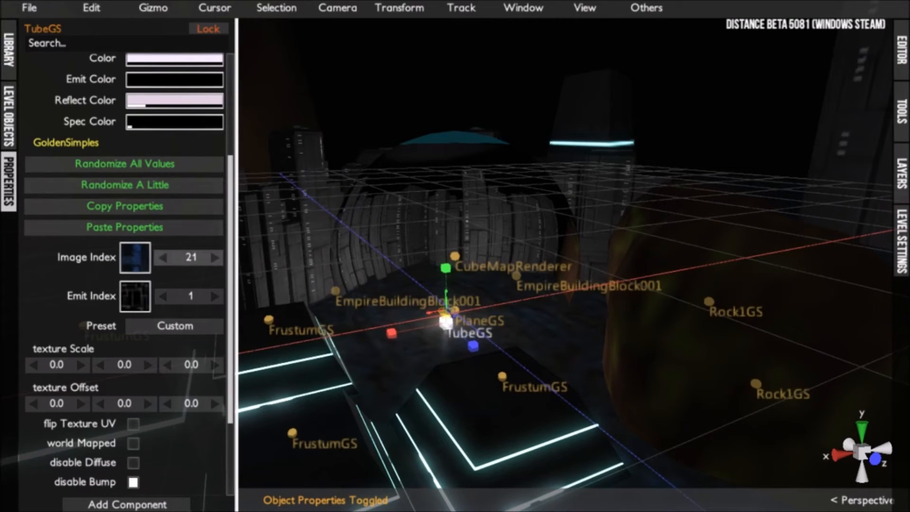
pyautogui.scroll(5, 123, 237)
pyautogui.click(174, 176)
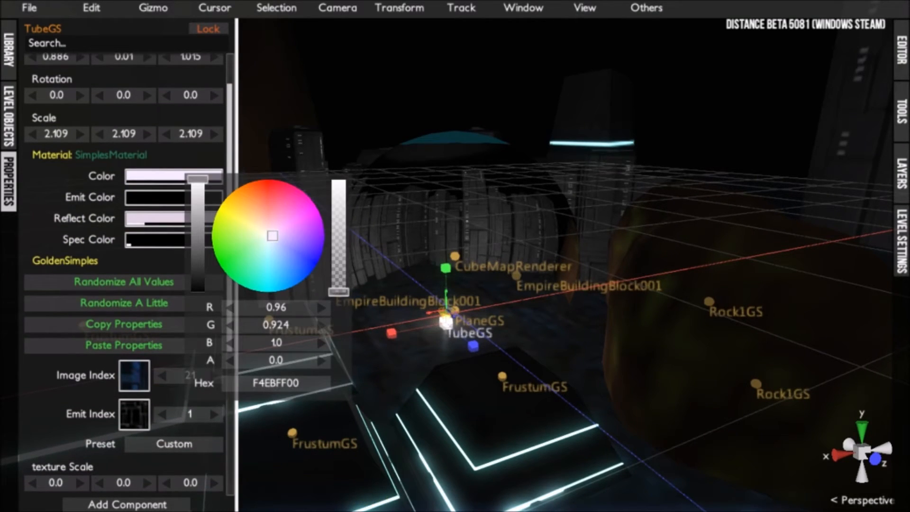
pyautogui.press('Escape')
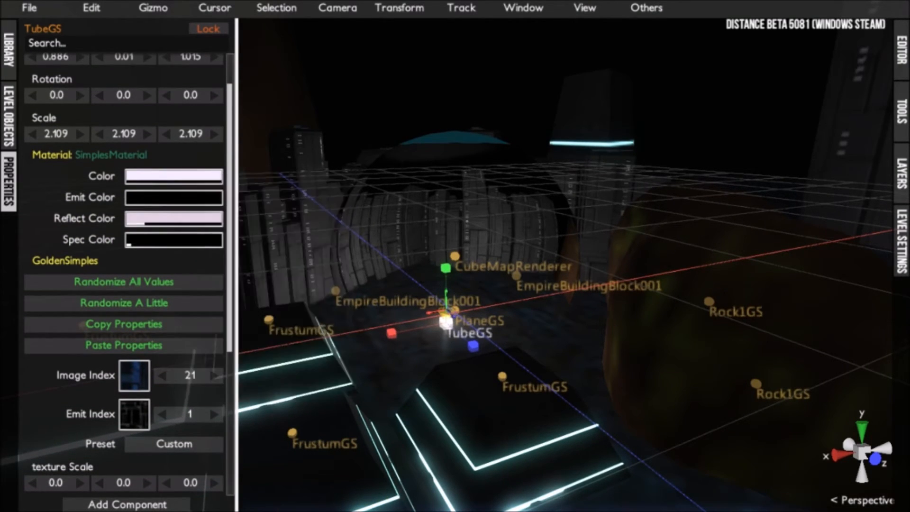
pyautogui.click(174, 218)
pyautogui.moveTo(308, 320); pyautogui.dragTo(308, 227)
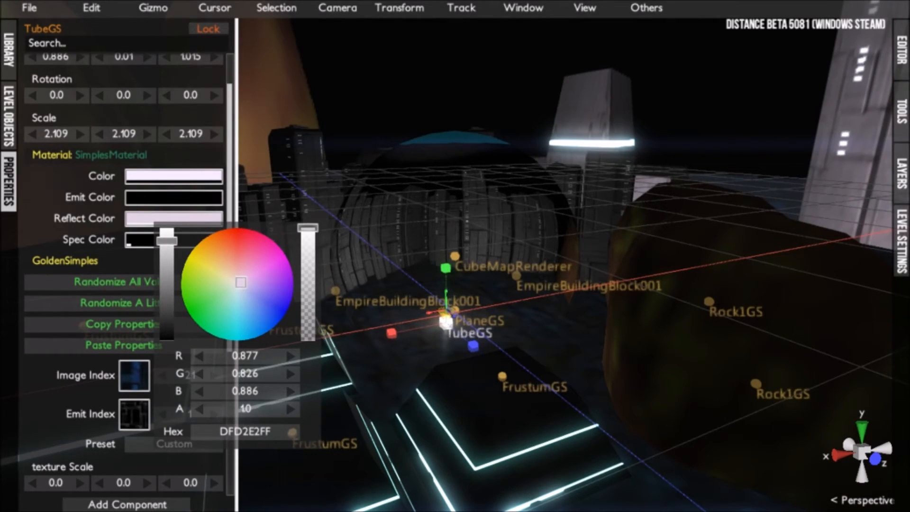
pyautogui.moveTo(166, 240); pyautogui.dragTo(166, 227)
pyautogui.press('Escape')
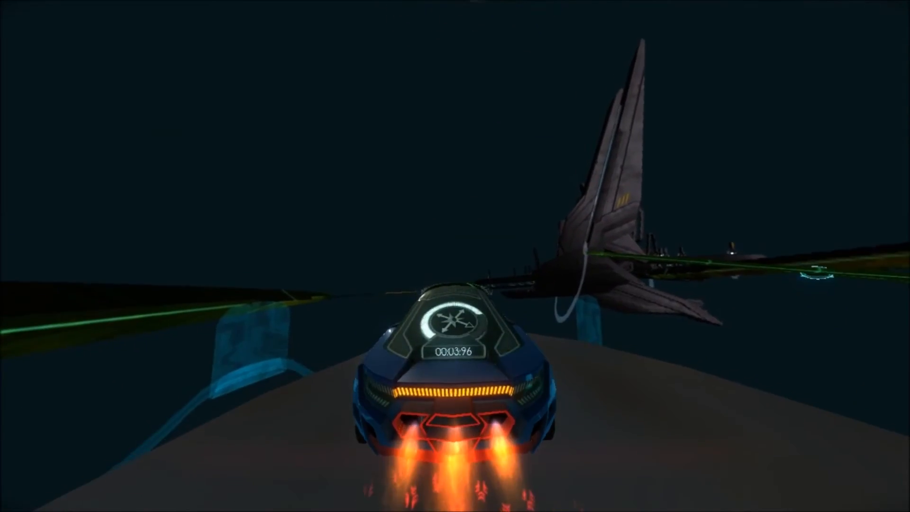
pyautogui.press('Tab')
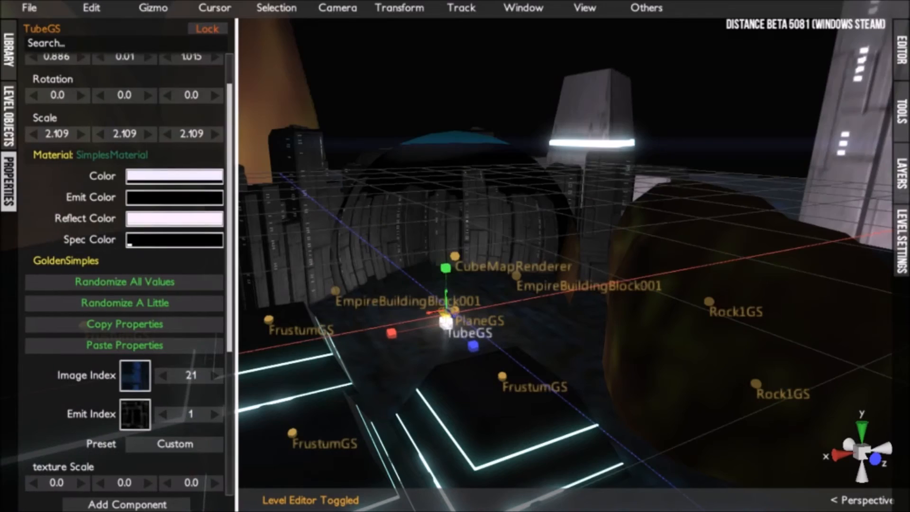
# Undo the last Reflect Color change on the pasted TubeGS.
pyautogui.click(9, 182)
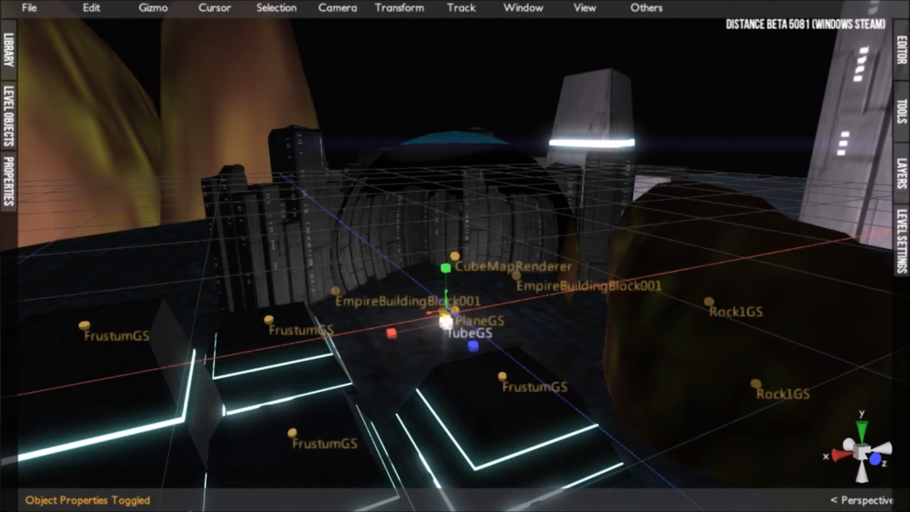
pyautogui.scroll(-5, 445, 246)
pyautogui.moveTo(446, 227); pyautogui.dragTo(391, 279, button='middle')
pyautogui.scroll(-3, 390, 278)
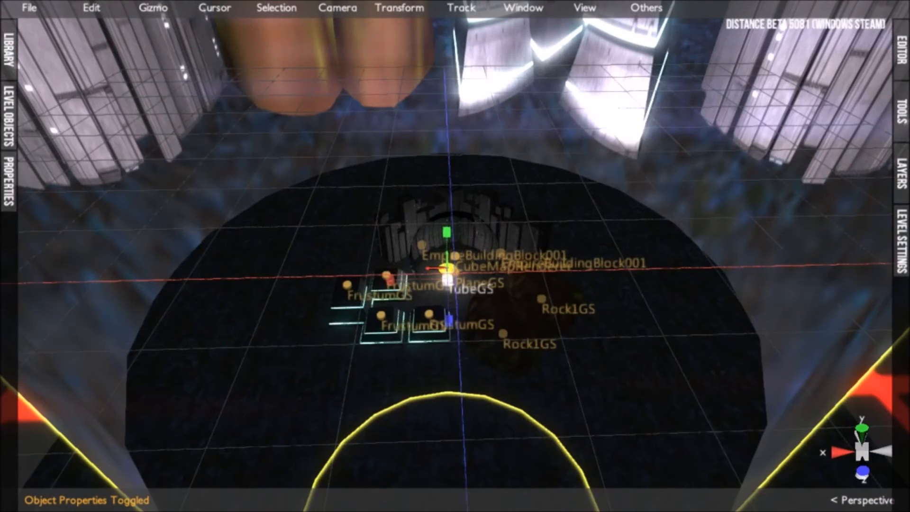
pyautogui.hotkey('ctrl', 'z')
# Create a second Teleporter from the Roads library on the ground beside the FrustumGS blocks.
pyautogui.moveTo(391, 278); pyautogui.dragTo(454, 261, button='middle')
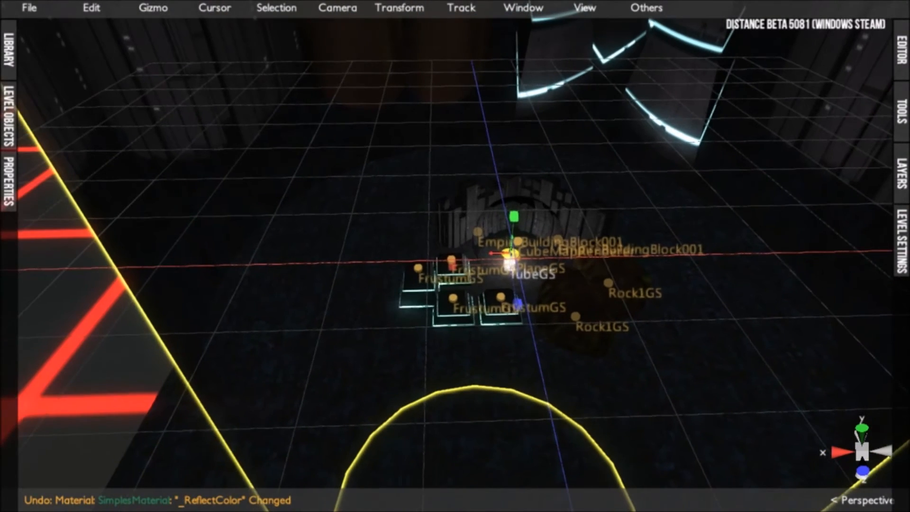
pyautogui.rightClick(337, 274)
pyautogui.click(9, 50)
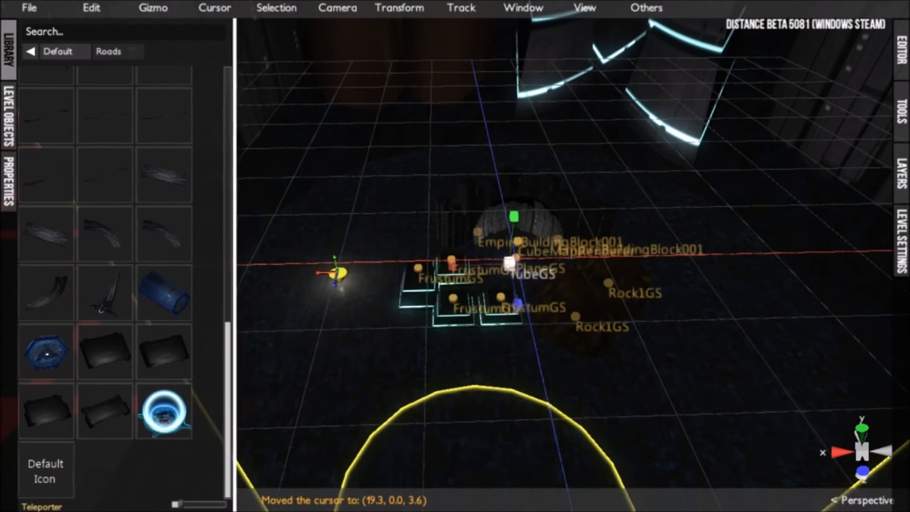
pyautogui.click(166, 411)
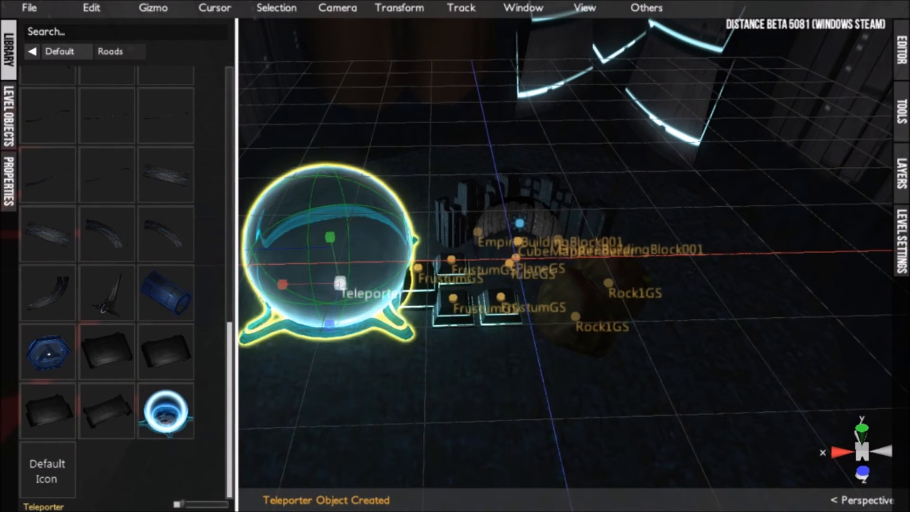
# Move the new Teleporter along the X axis, farther away from the FrustumGS blocks.
pyautogui.moveTo(340, 283); pyautogui.dragTo(440, 299, button='middle')
pyautogui.press('e')
pyautogui.press('w')
pyautogui.moveTo(439, 299); pyautogui.dragTo(247, 304)
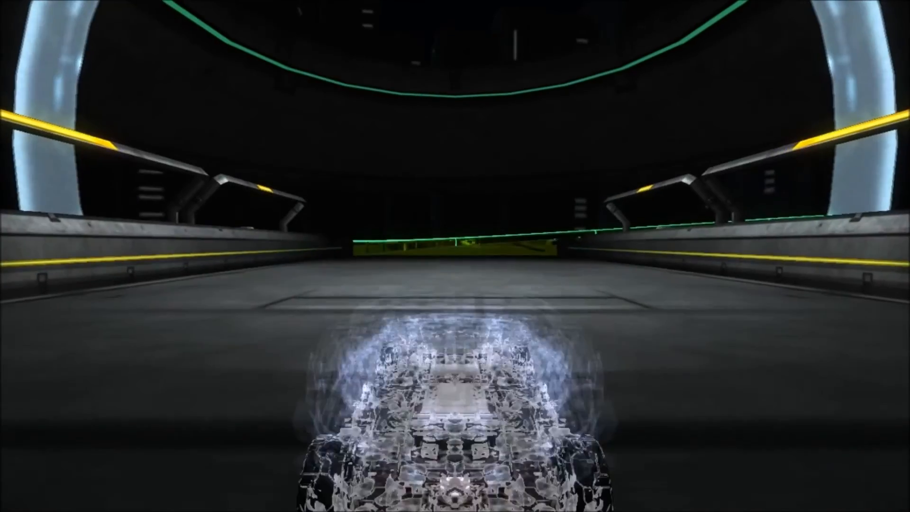
# Test drive from the start zone, jump the car off the track and return to the level editor.
pyautogui.press('Up')
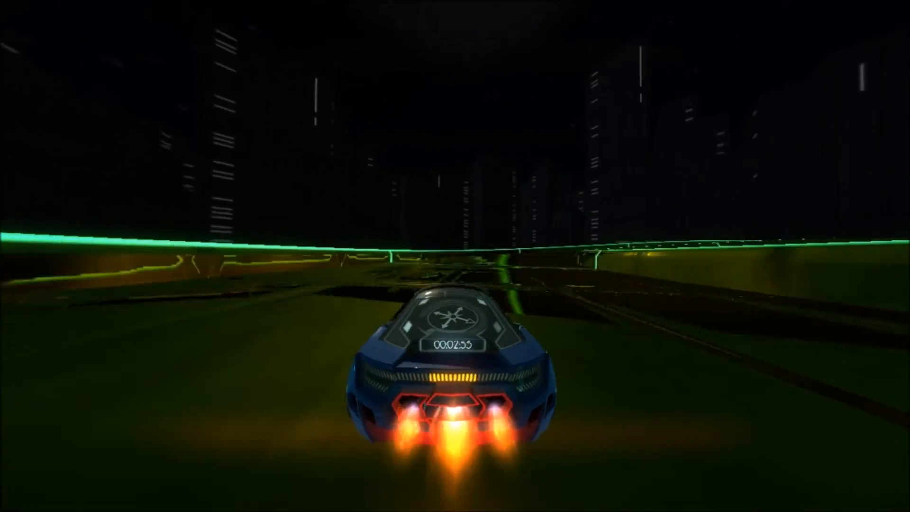
pyautogui.press('Right')
pyautogui.press('space')
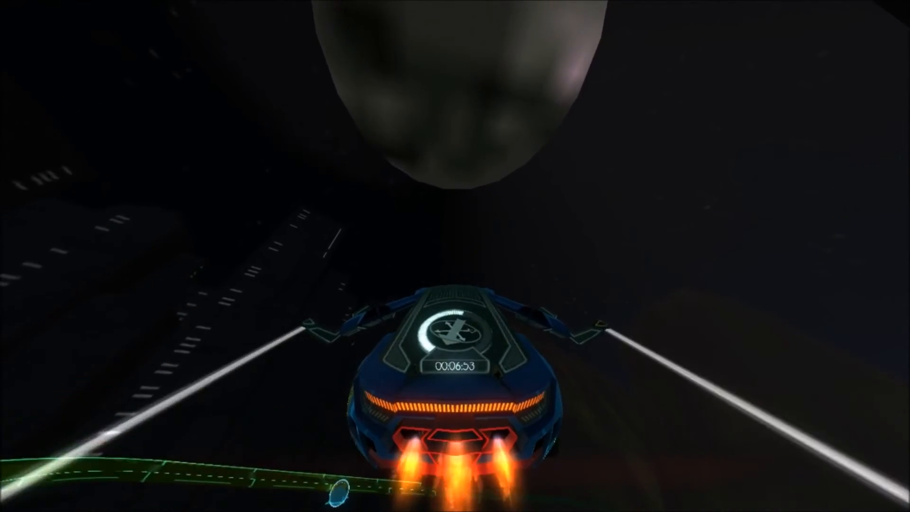
pyautogui.press('Tab')
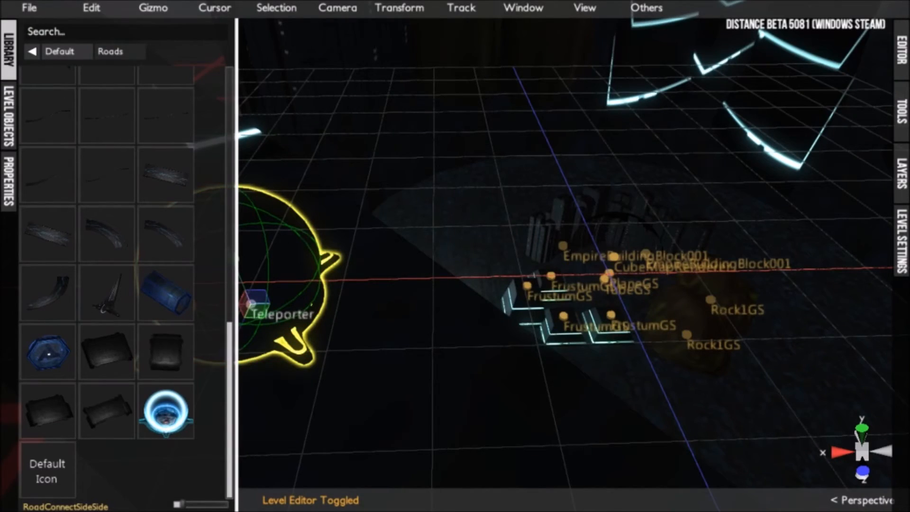
# Examine the miniature cube map scene, the new Teleporter and the enclosing tube from inside and outside.
pyautogui.scroll(-10, 564, 255)
pyautogui.keyDown('alt'); pyautogui.moveTo(564, 265); pyautogui.dragTo(564, 242); pyautogui.keyUp('alt')
pyautogui.scroll(4, 564, 256)
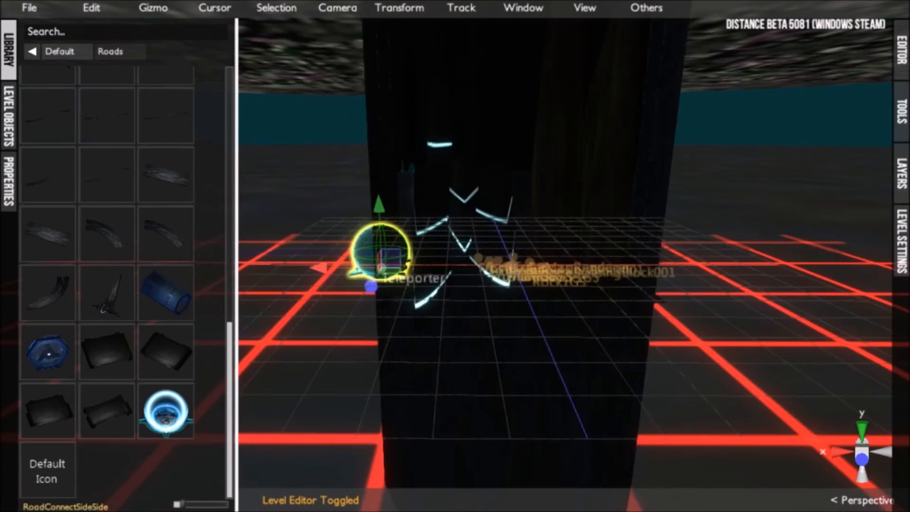
pyautogui.moveTo(564, 227); pyautogui.dragTo(545, 332, button='middle')
pyautogui.keyDown('alt'); pyautogui.moveTo(564, 303); pyautogui.dragTo(564, 284); pyautogui.keyUp('alt')
pyautogui.scroll(5, 564, 256)
pyautogui.moveTo(474, 266); pyautogui.dragTo(663, 275, button='middle')
pyautogui.moveTo(564, 284)
pyautogui.keyDown('alt'); pyautogui.mouseDown()
pyautogui.moveTo(564, 228)
pyautogui.moveTo(564, 289)
pyautogui.mouseUp(); pyautogui.keyUp('alt')
pyautogui.scroll(-3, 564, 256)
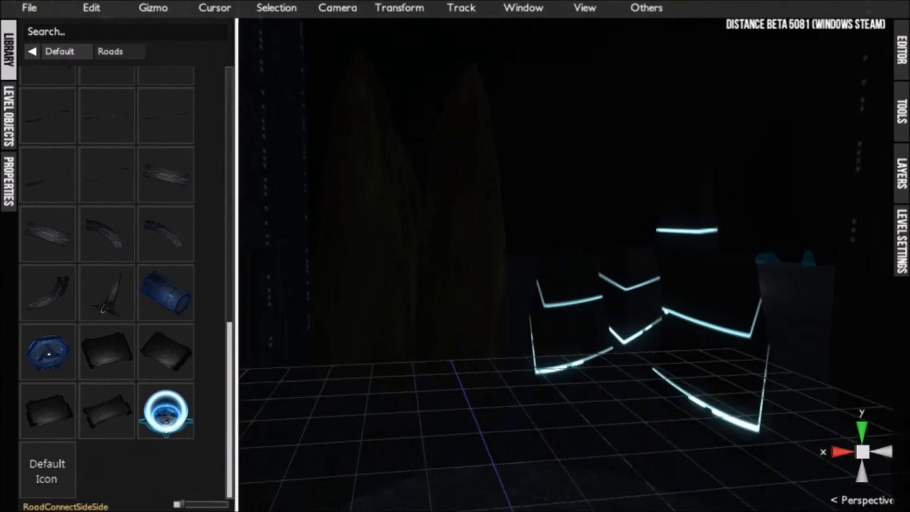
pyautogui.scroll(-10, 563, 255)
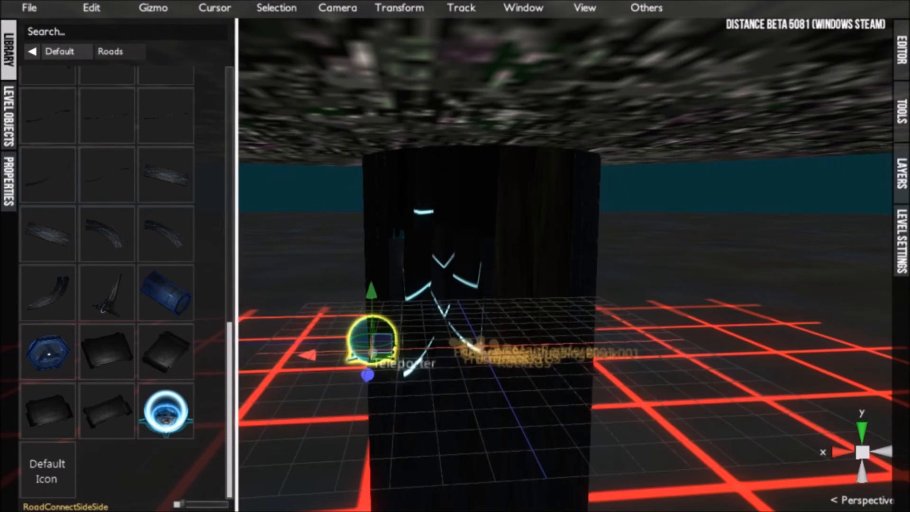
pyautogui.keyDown('alt'); pyautogui.moveTo(564, 228); pyautogui.dragTo(564, 294); pyautogui.keyUp('alt')
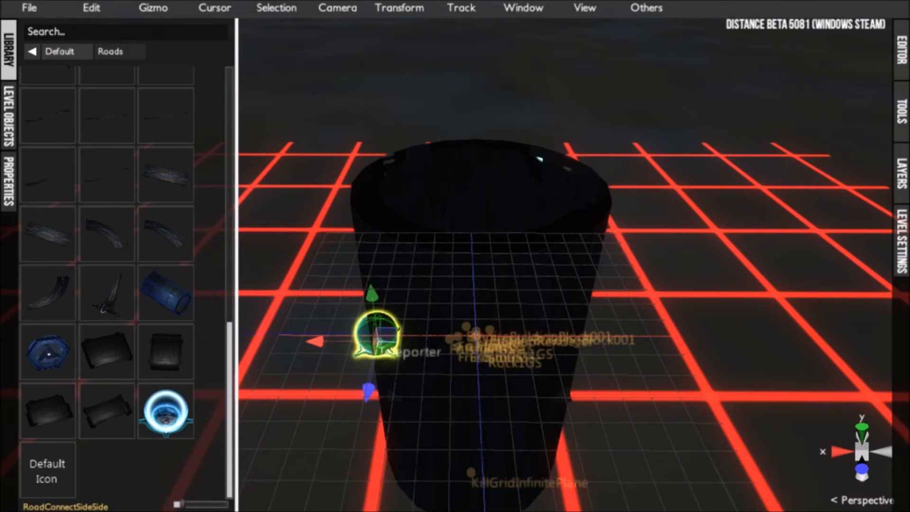
# Raise the level's Skybox Exposure to 6.923, test drive the track and return to the level editor.
pyautogui.rightClick(889, 216)
pyautogui.click(901, 240)
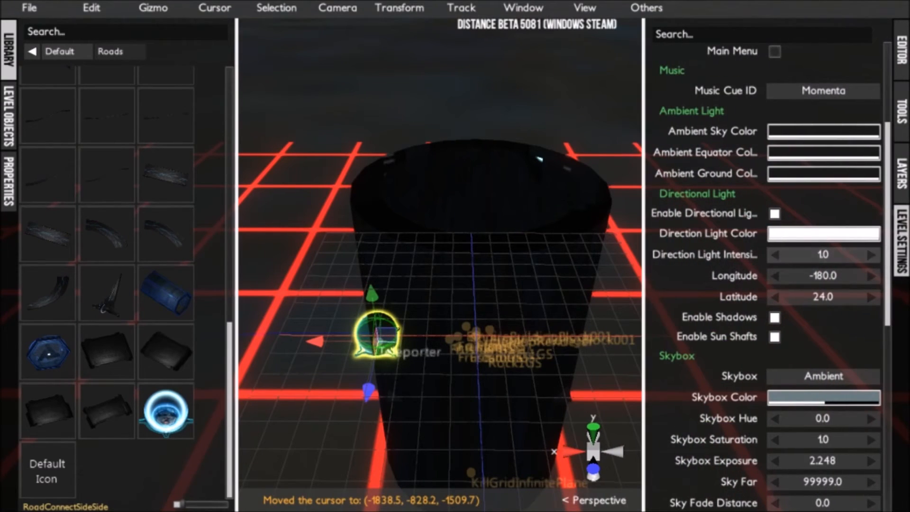
pyautogui.scroll(-2, 835, 379)
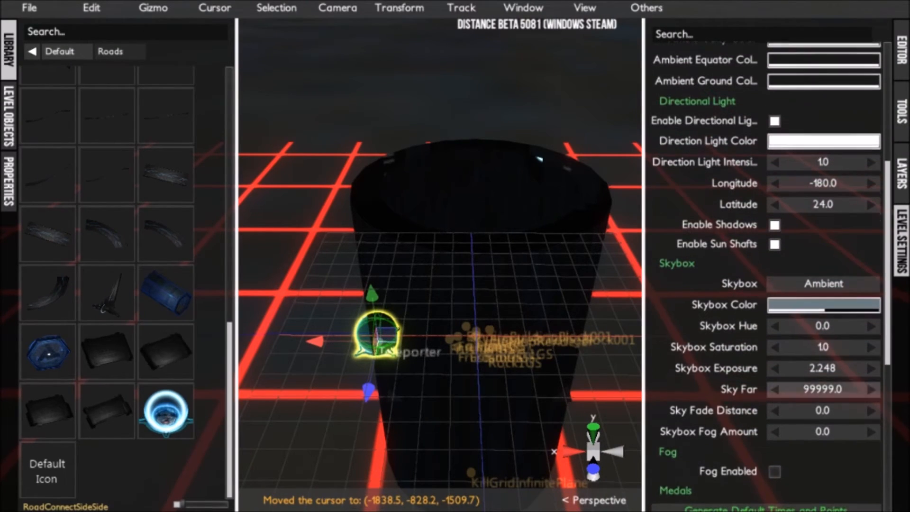
pyautogui.click(871, 368)
pyautogui.click(871, 368)
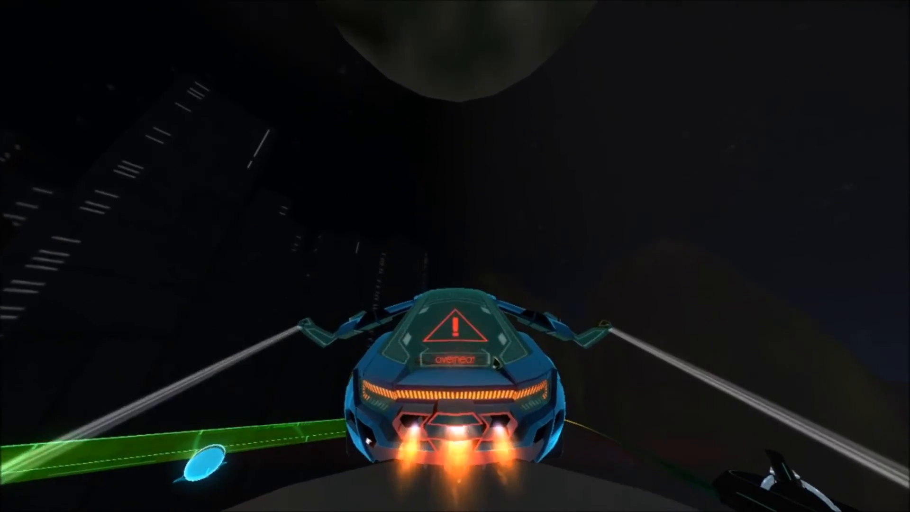
pyautogui.press('Tab')
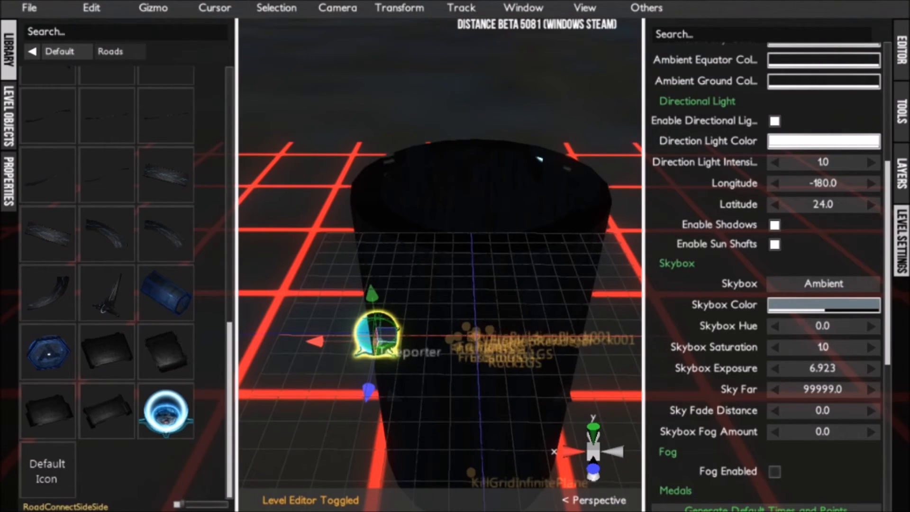
# Undo the exposure change, the added Teleporter and the tube scaling, back through the pasted objects.
pyautogui.hotkey('ctrl', 'z')
pyautogui.hotkey('ctrl', 'z')
pyautogui.hotkey('ctrl', 'z')
pyautogui.hotkey('ctrl', 'z')
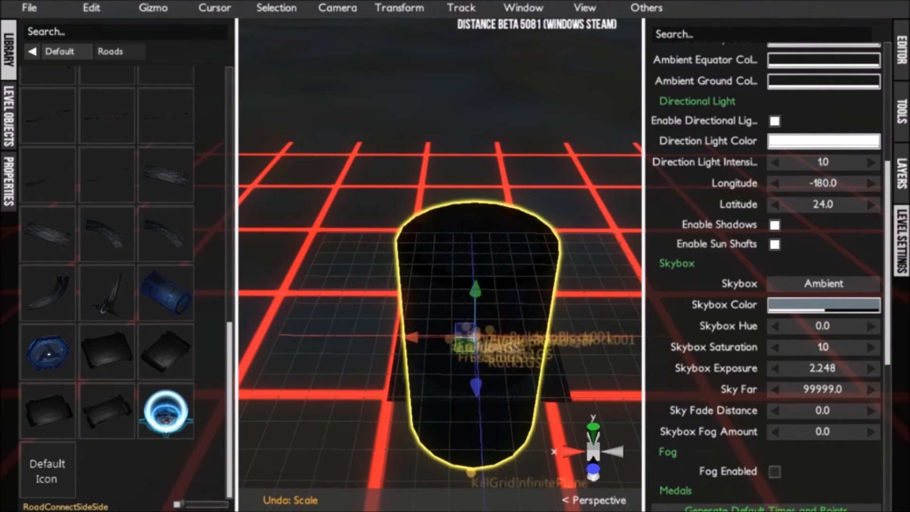
pyautogui.hotkey('ctrl', 'z')
pyautogui.hotkey('ctrl', 'z')
pyautogui.hotkey('ctrl', 'z')
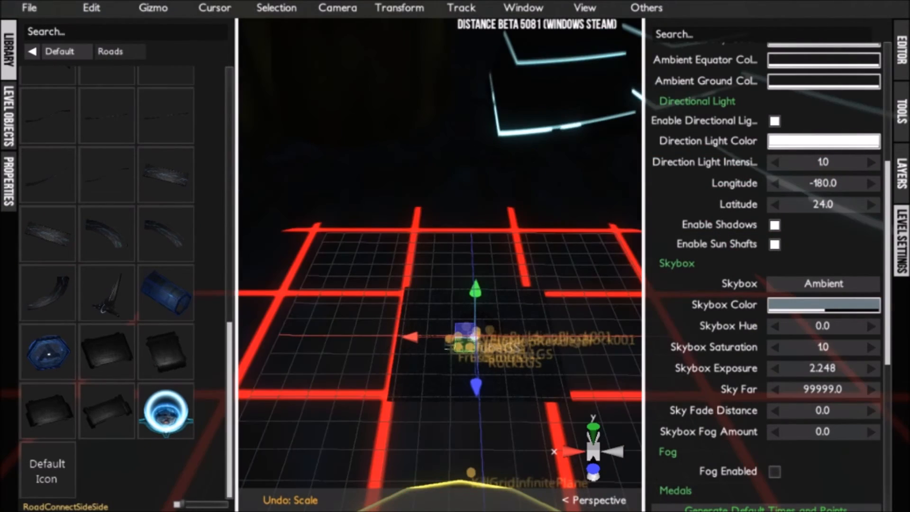
pyautogui.hotkey('ctrl', 'z')
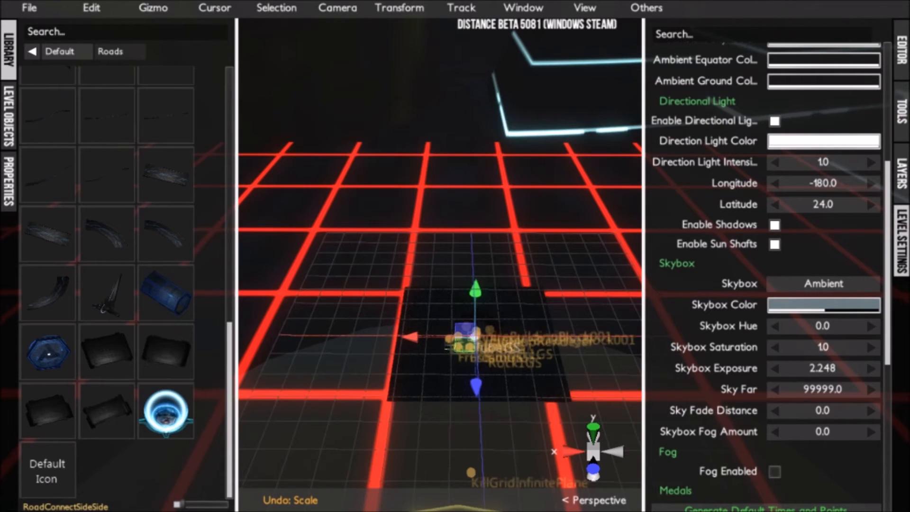
pyautogui.hotkey('ctrl', 'z')
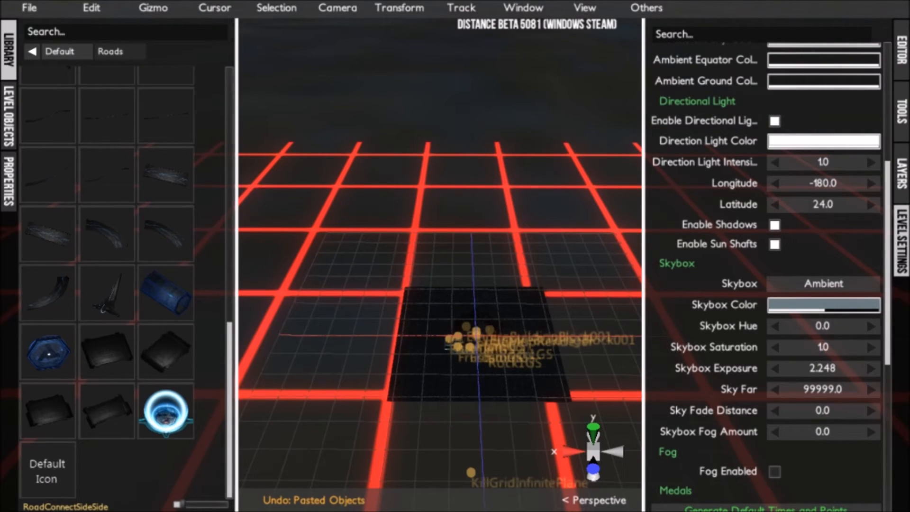
# Test drive briefly from the start zone and return to the level editor.
pyautogui.press('Tab')
pyautogui.press('Tab')
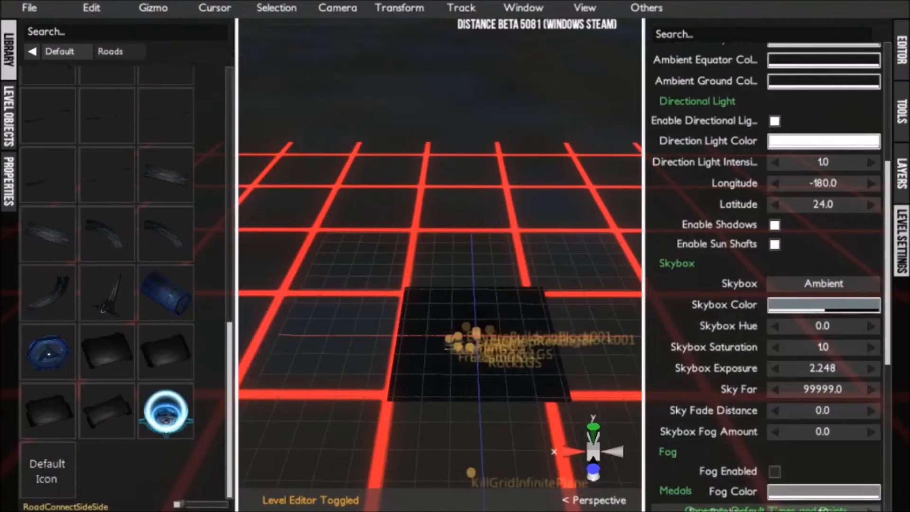
pyautogui.press('Tab')
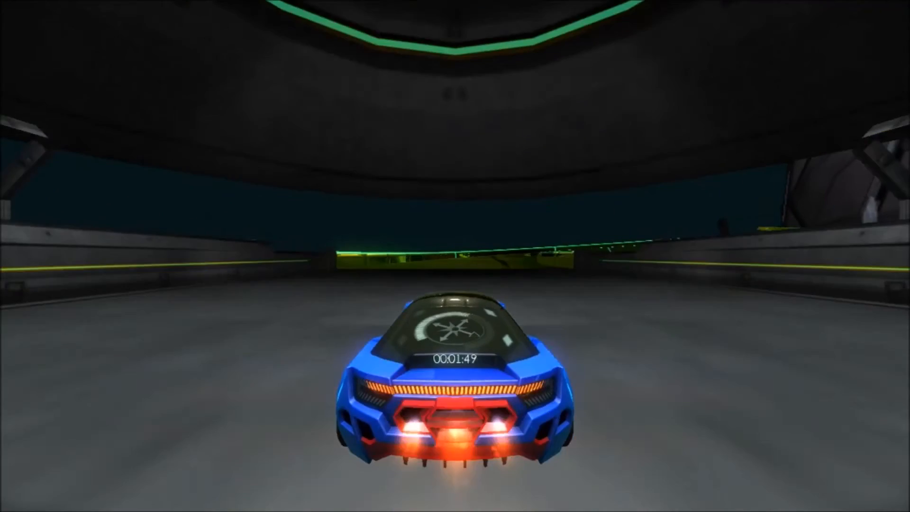
pyautogui.press('Tab')
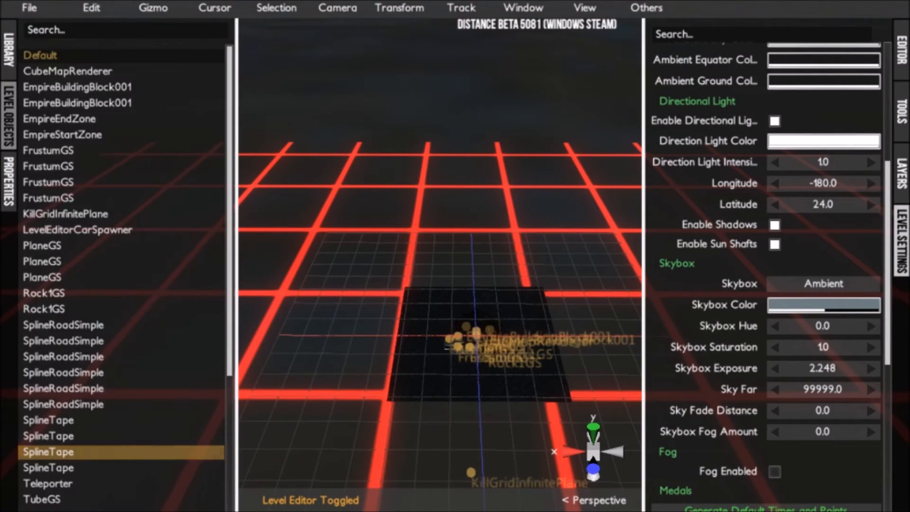
# Delete the remaining Teleporter from the level.
pyautogui.scroll(-2, 121, 341)
pyautogui.click(121, 278)
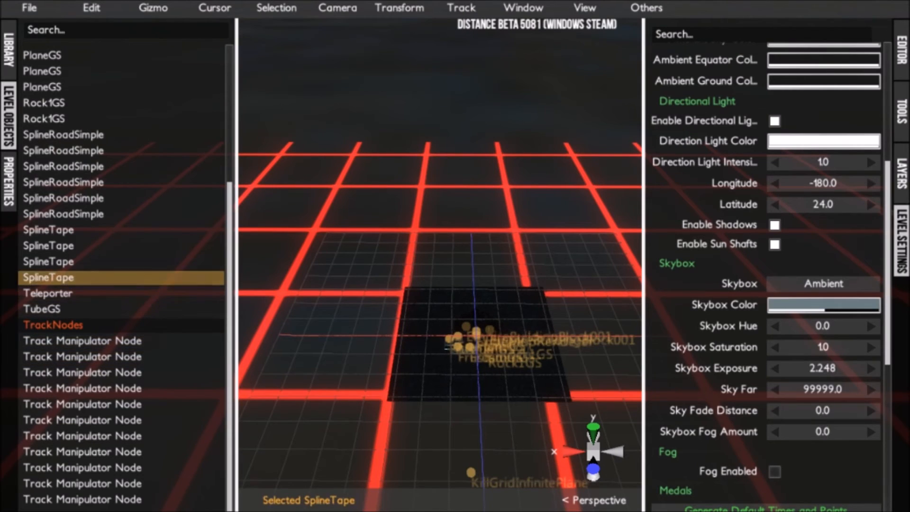
pyautogui.click(121, 293)
pyautogui.press('Delete')
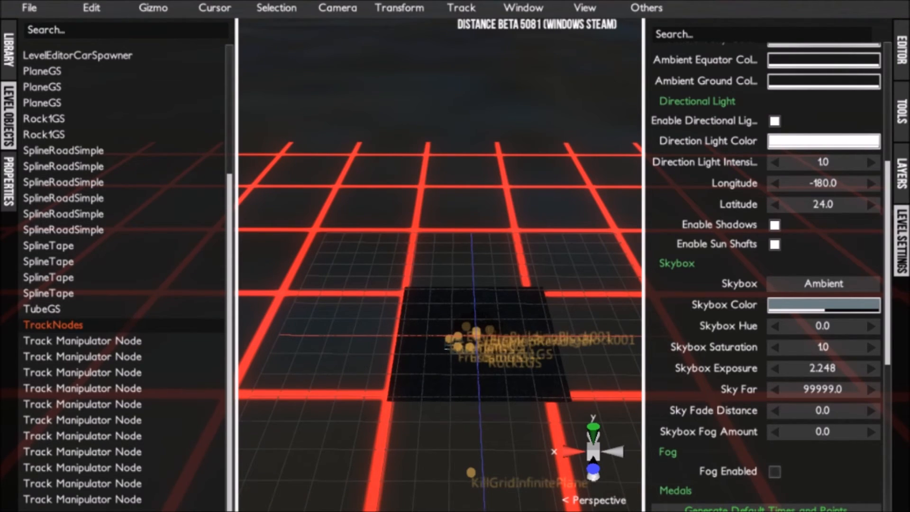
pyautogui.click(9, 181)
pyautogui.click(8, 182)
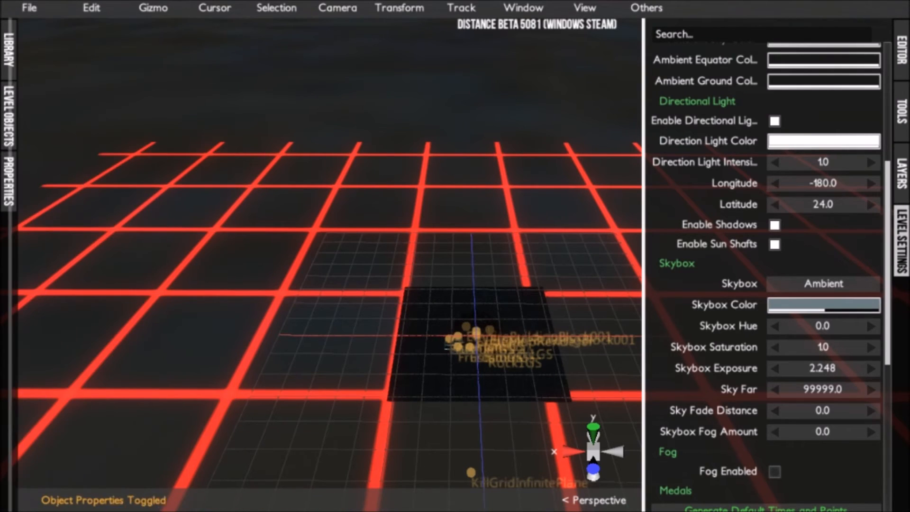
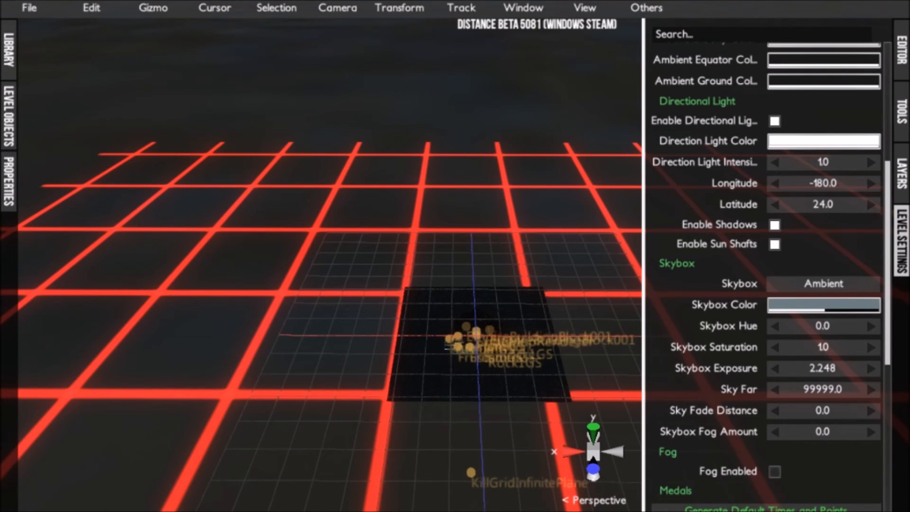
# Set the Reflect Color of the second SplineTape in the level objects to near-white FFF2EFFF with full alpha.
pyautogui.click(8, 117)
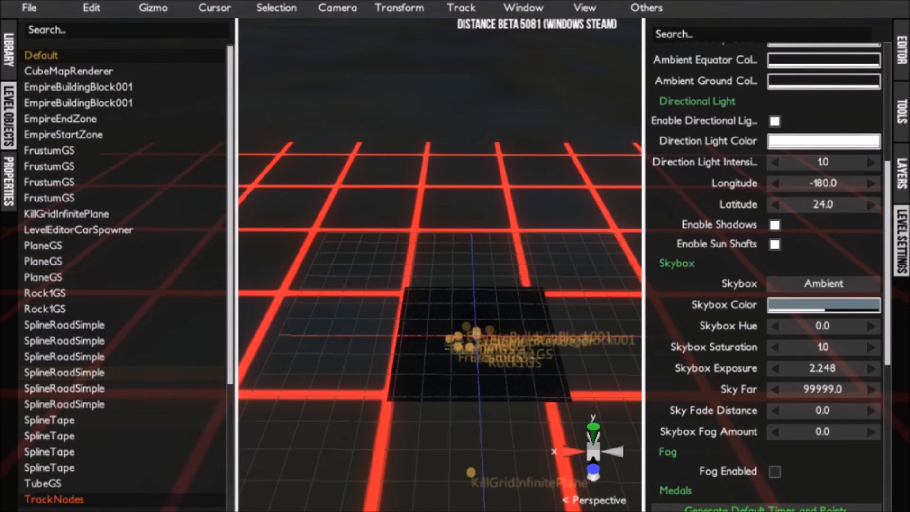
pyautogui.doubleClick(109, 436)
pyautogui.click(8, 181)
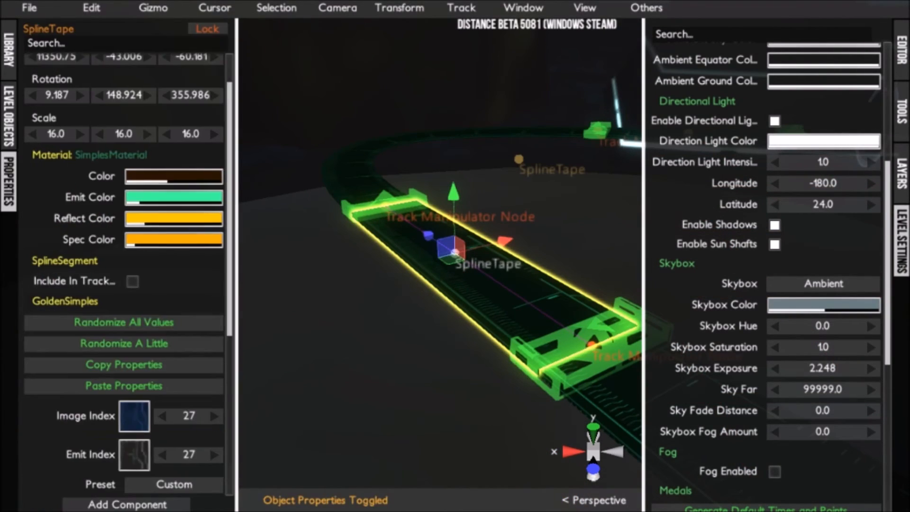
pyautogui.click(9, 182)
pyautogui.scroll(3, 441, 265)
pyautogui.moveTo(441, 266); pyautogui.dragTo(365, 324, button='middle')
pyautogui.click(9, 181)
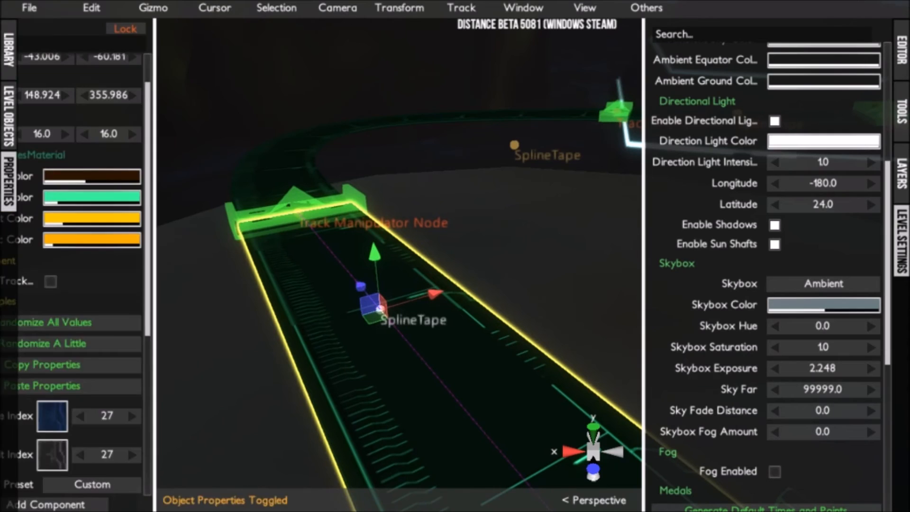
pyautogui.click(169, 218)
pyautogui.click(252, 277)
pyautogui.moveTo(251, 277); pyautogui.dragTo(251, 278)
pyautogui.moveTo(323, 317); pyautogui.dragTo(322, 224)
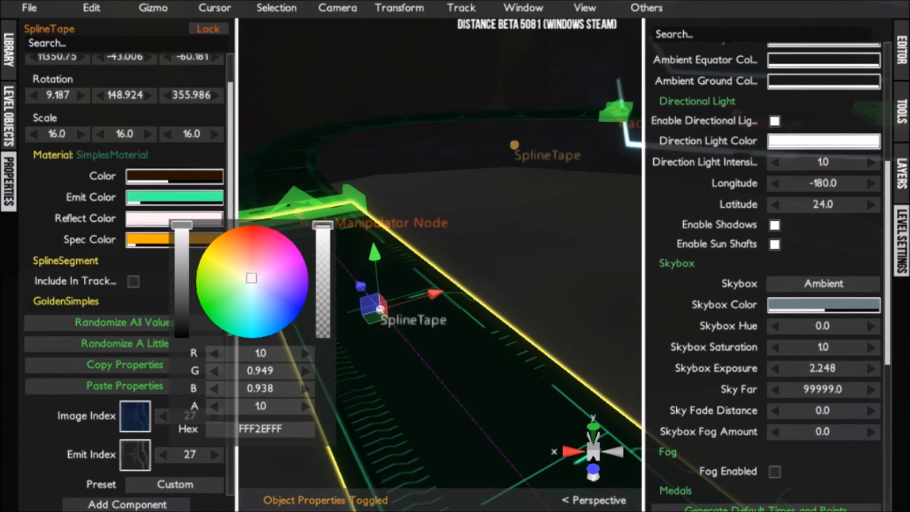
pyautogui.click(147, 293)
# Turn off disable Reflect on the selected SplineTape and set its bump strength to 20.0.
pyautogui.scroll(-4, 133, 294)
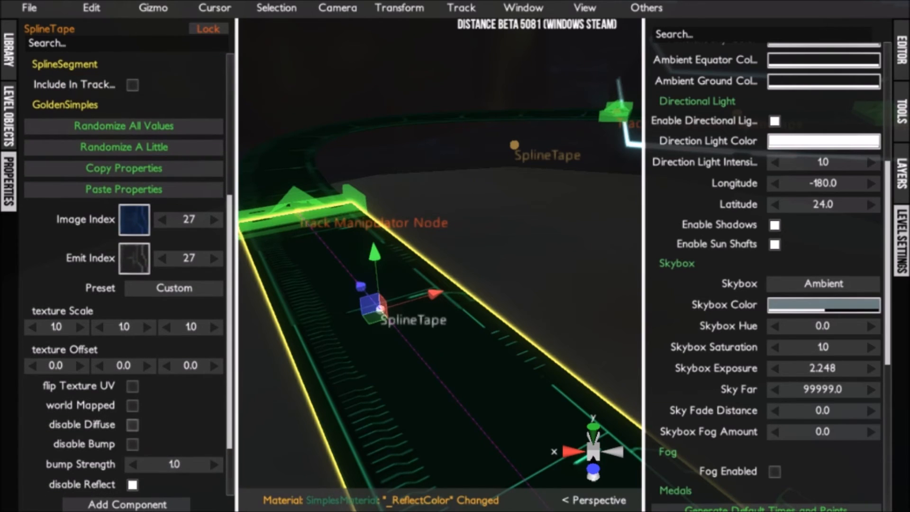
pyautogui.scroll(-1, 133, 462)
pyautogui.click(132, 437)
pyautogui.moveTo(440, 304)
pyautogui.mouseDown(button='right')
pyautogui.moveTo(429, 232)
pyautogui.moveTo(438, 294)
pyautogui.mouseUp(button='right')
pyautogui.moveTo(174, 417); pyautogui.dragTo(303, 417)
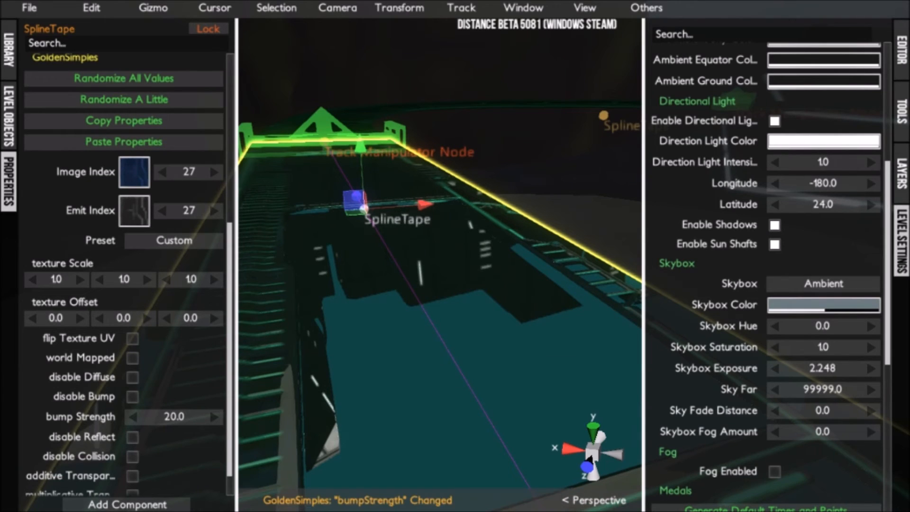
# Inspect the reflective SplineTape from another angle, test drive along the track and return to the level editor.
pyautogui.click(8, 181)
pyautogui.moveTo(379, 265); pyautogui.dragTo(265, 260, button='right')
pyautogui.scroll(-3, 331, 265)
pyautogui.moveTo(332, 266); pyautogui.dragTo(253, 232, button='right')
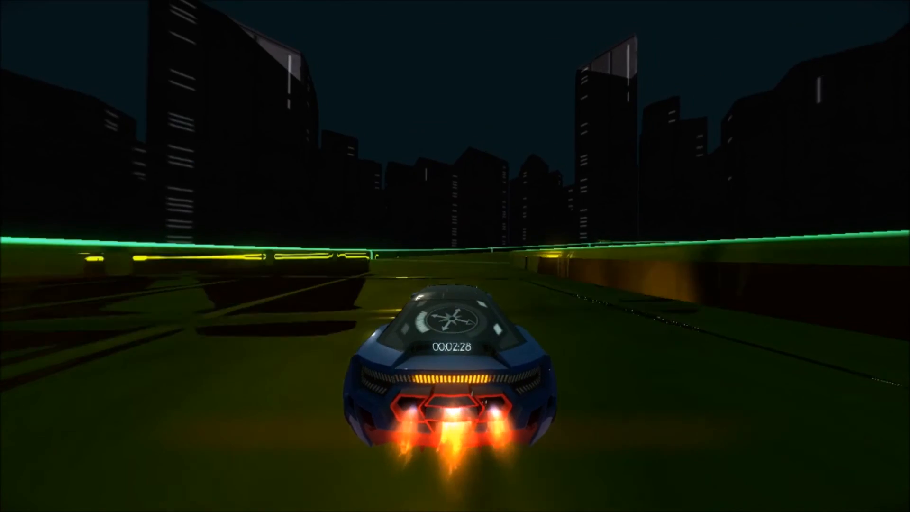
pyautogui.press('d')
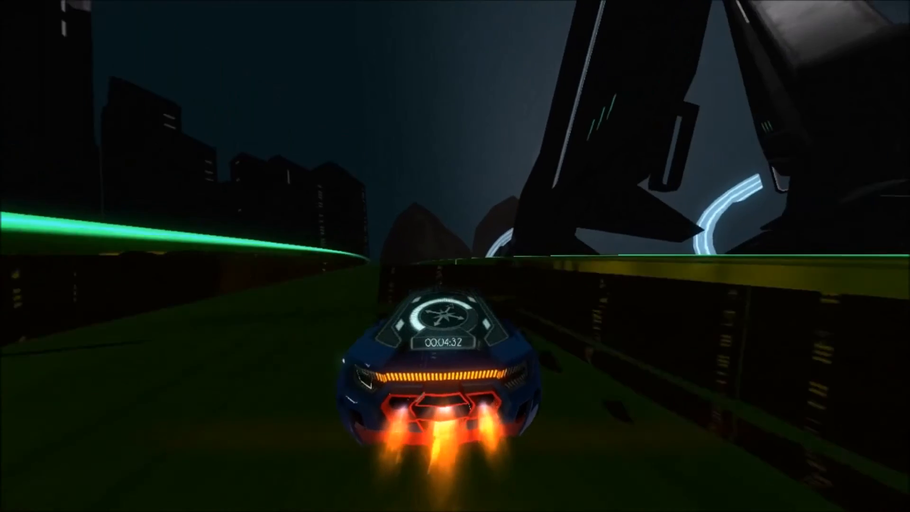
pyautogui.press('a')
pyautogui.press('Tab')
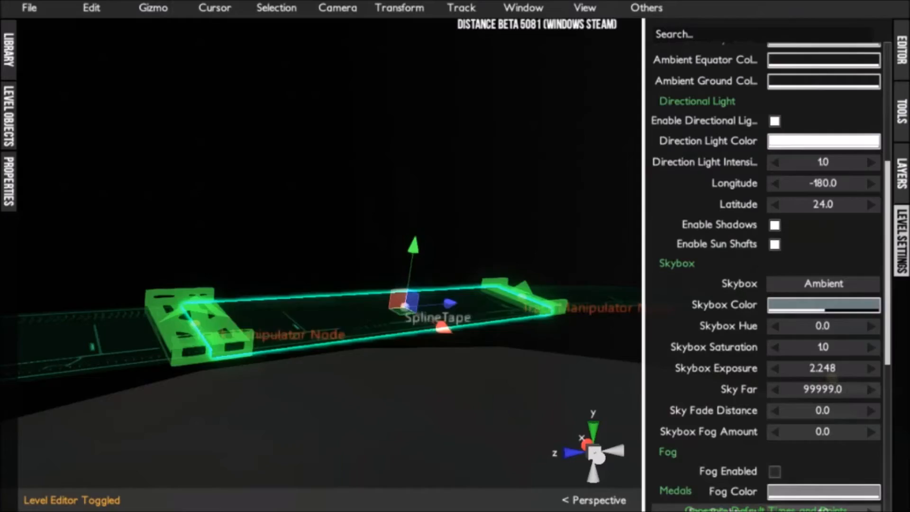
# Raise the Reflect Color alpha of the enclosing TubeGS to about 0.8, test drive and return to the level editor.
pyautogui.scroll(-15, 330, 256)
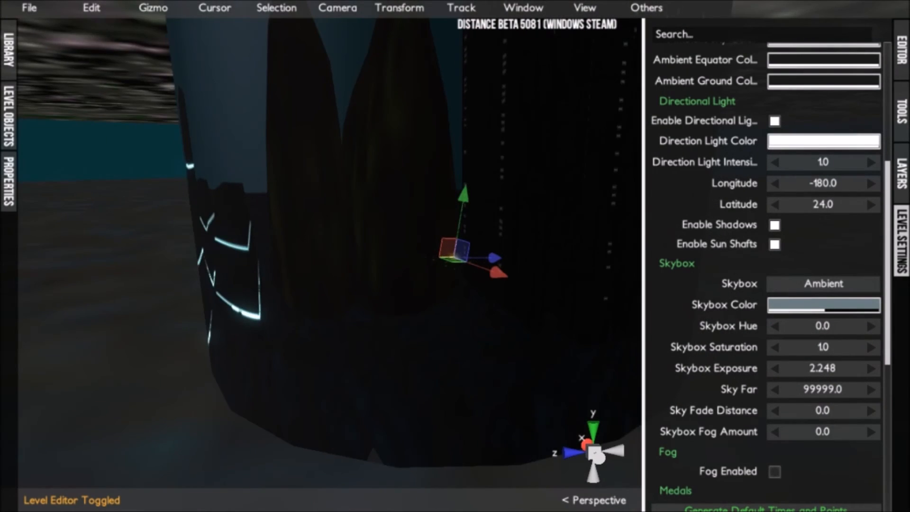
pyautogui.scroll(-5, 330, 256)
pyautogui.keyDown('alt'); pyautogui.moveTo(330, 256); pyautogui.dragTo(256, 239); pyautogui.keyUp('alt')
pyautogui.click(304, 152)
pyautogui.scroll(8, 330, 256)
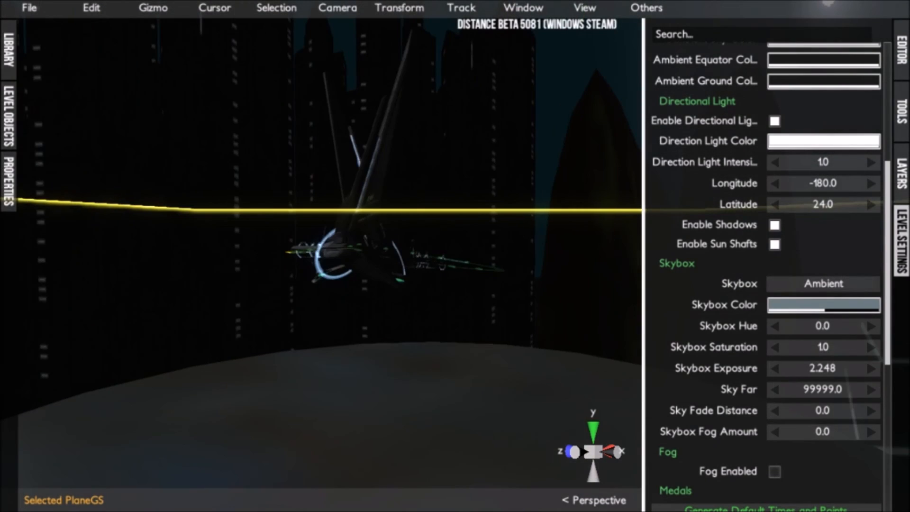
pyautogui.keyDown('alt'); pyautogui.moveTo(303, 256); pyautogui.dragTo(365, 204); pyautogui.keyUp('alt')
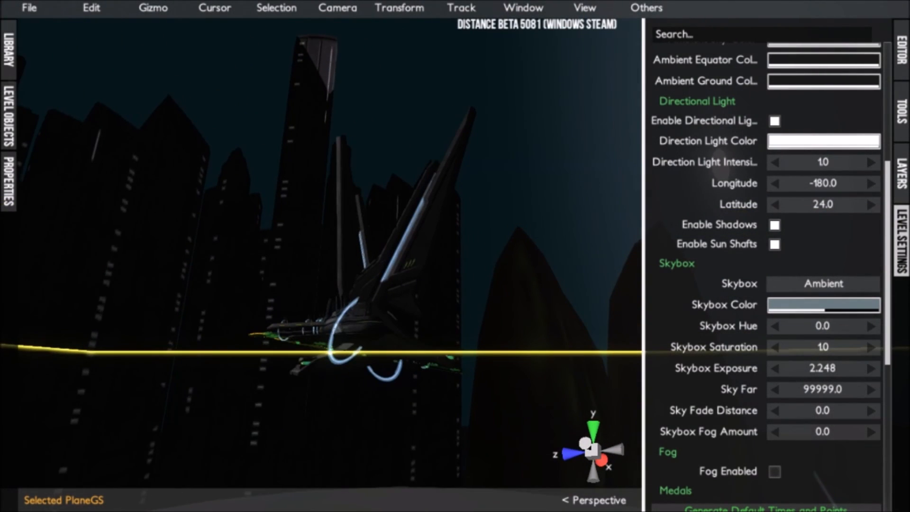
pyautogui.click(337, 351)
pyautogui.press('p')
pyautogui.scroll(3, 123, 284)
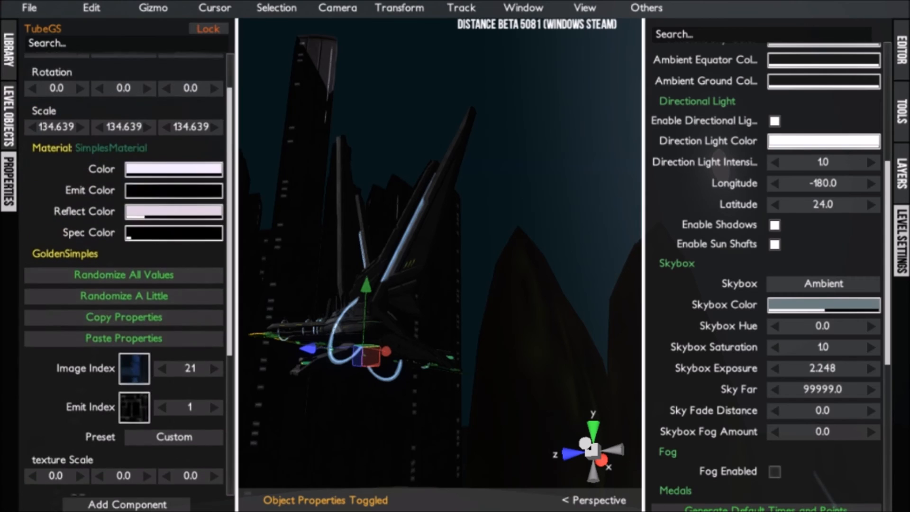
pyautogui.scroll(1, 123, 284)
pyautogui.click(174, 242)
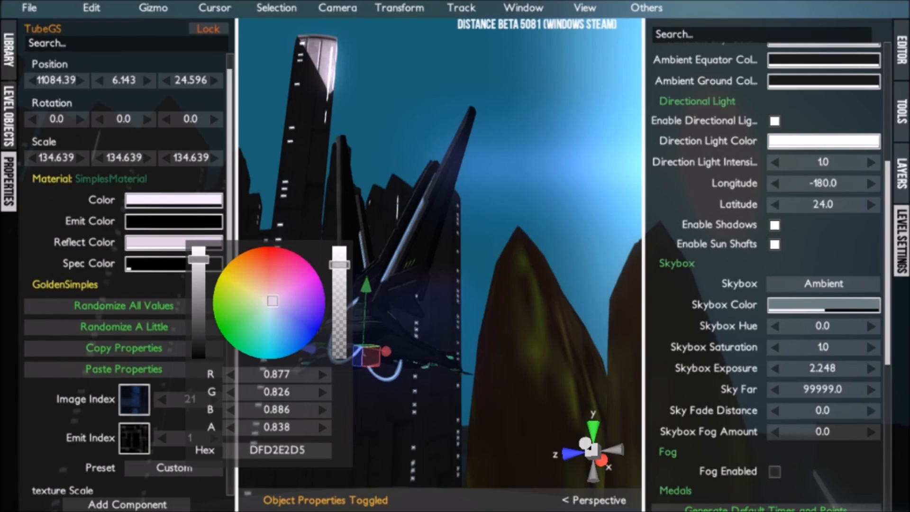
pyautogui.moveTo(339, 339); pyautogui.dragTo(338, 270)
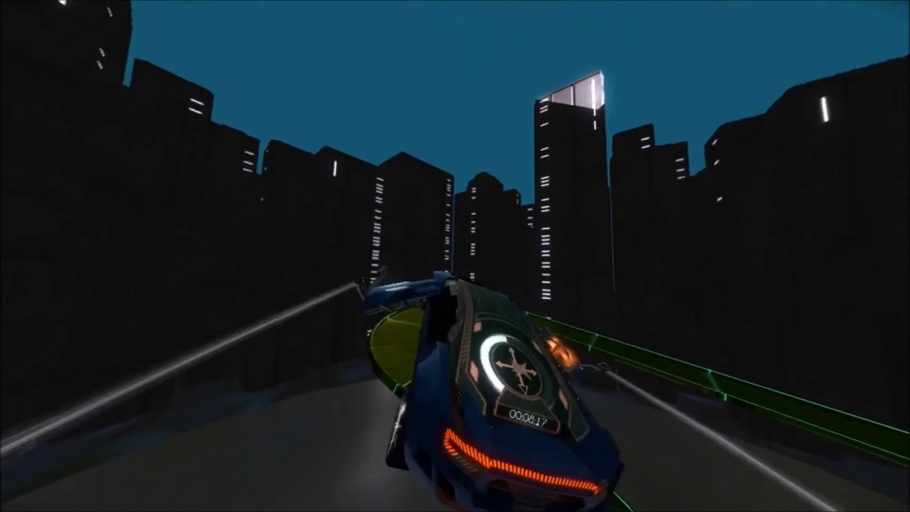
pyautogui.press('Tab')
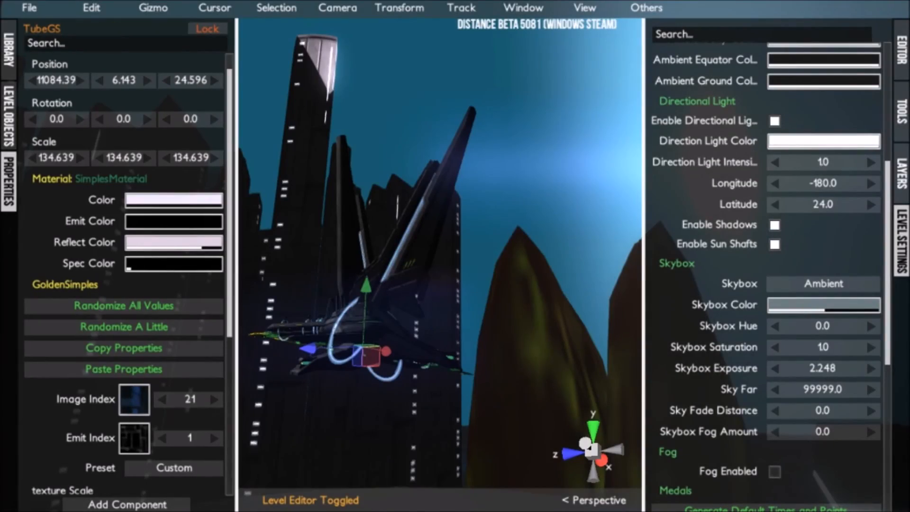